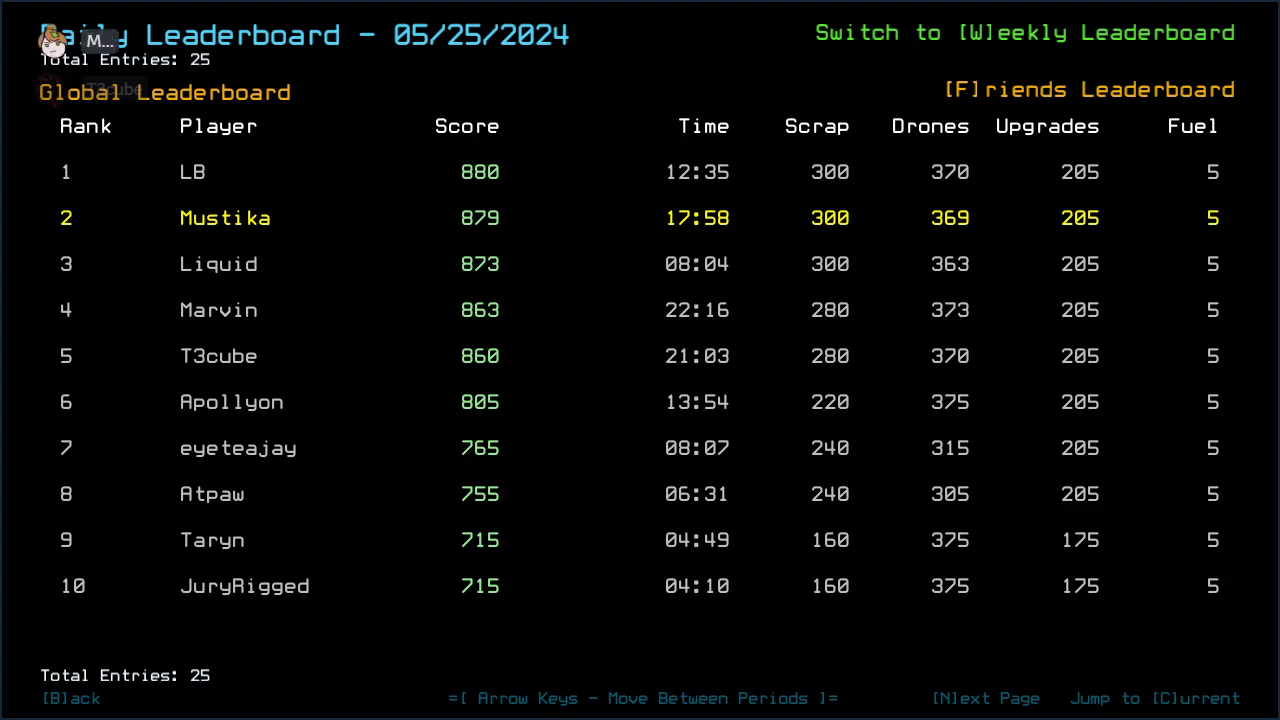
# - Switch from the Daily leaderboard to the Modded Daily leaderboard for 05/25/2024
pyautogui.press('b')
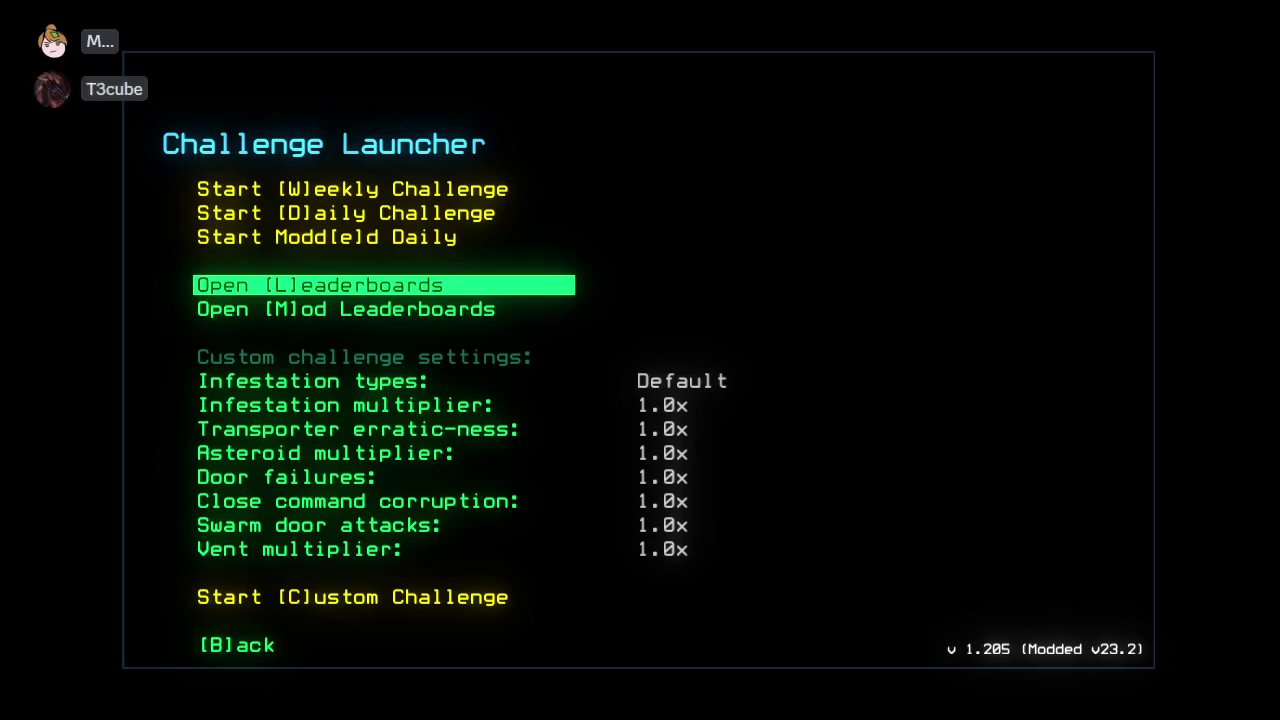
pyautogui.press('Down')
pyautogui.press('Return')
pyautogui.press('Right')
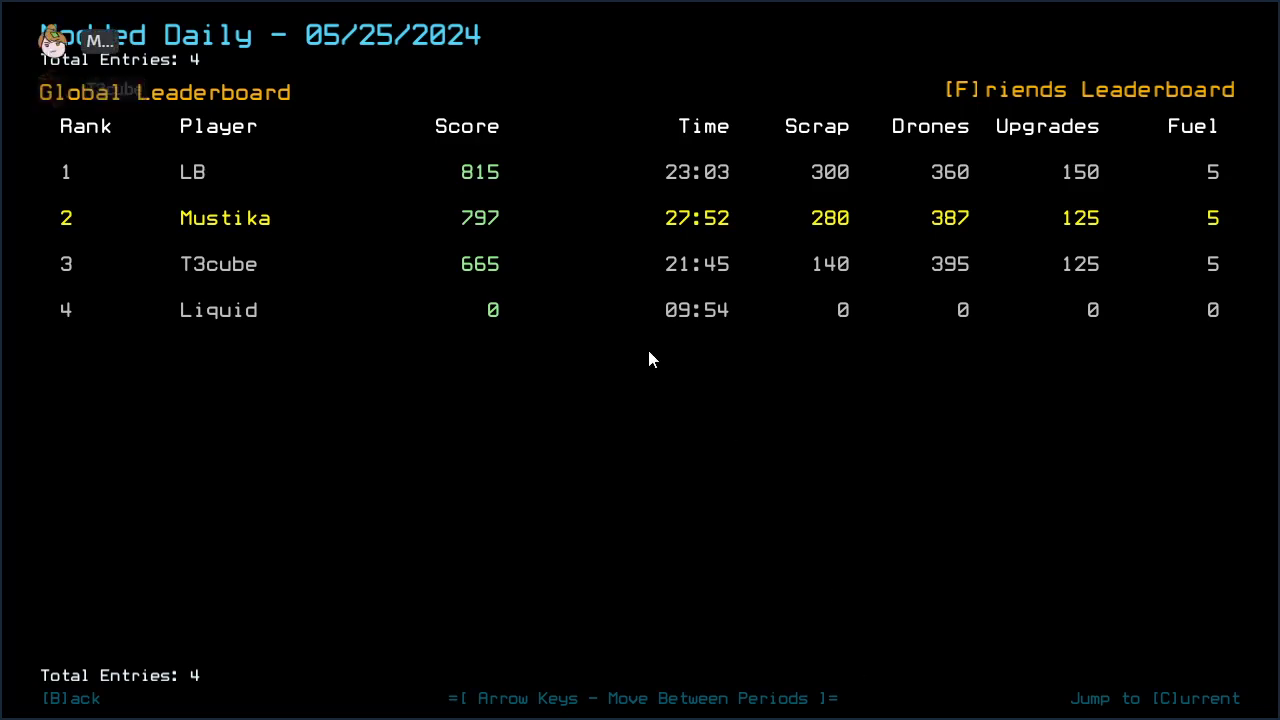
# - Return to the Challenge Launcher and start the daily challenge run
pyautogui.press('b')
pyautogui.press('d')
pyautogui.write('re')
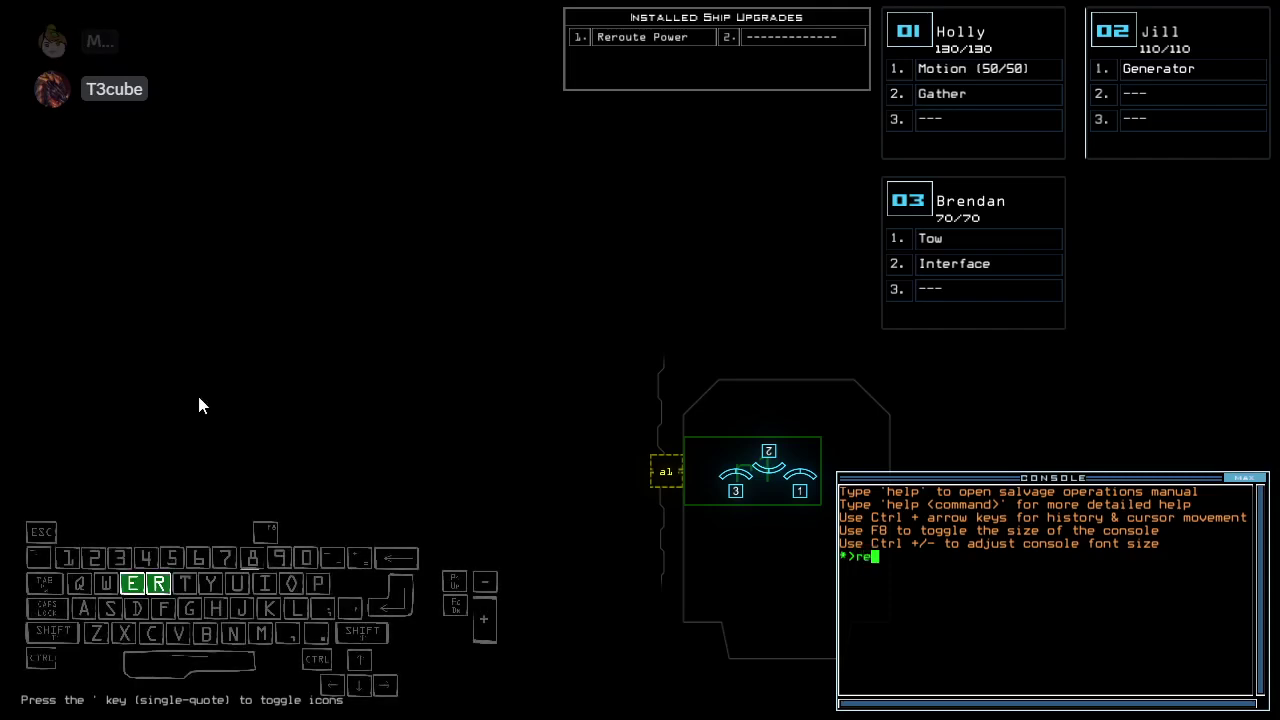
pyautogui.write('status')
# - Read the derelict's status report and pan around the ship map
pyautogui.press('Return')
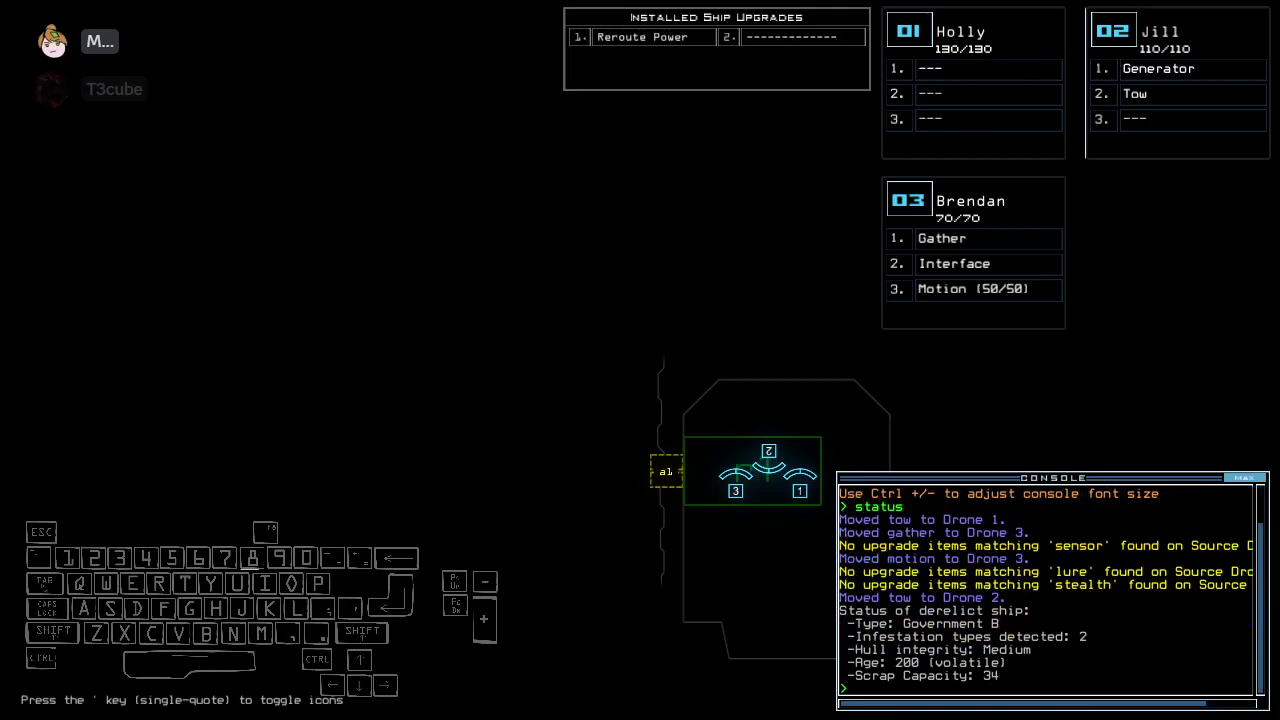
pyautogui.press('Left')
pyautogui.press('Left')
pyautogui.press('Left')
pyautogui.press('Down')
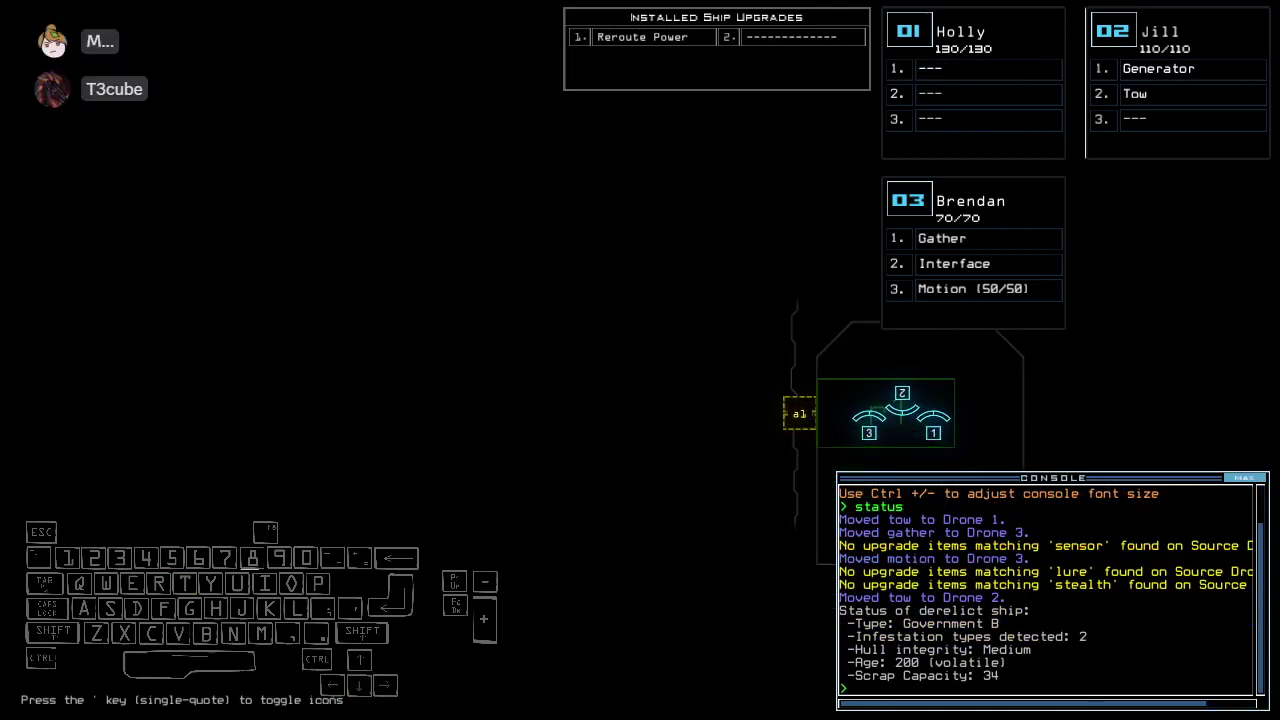
pyautogui.press('Left')
pyautogui.press('Left')
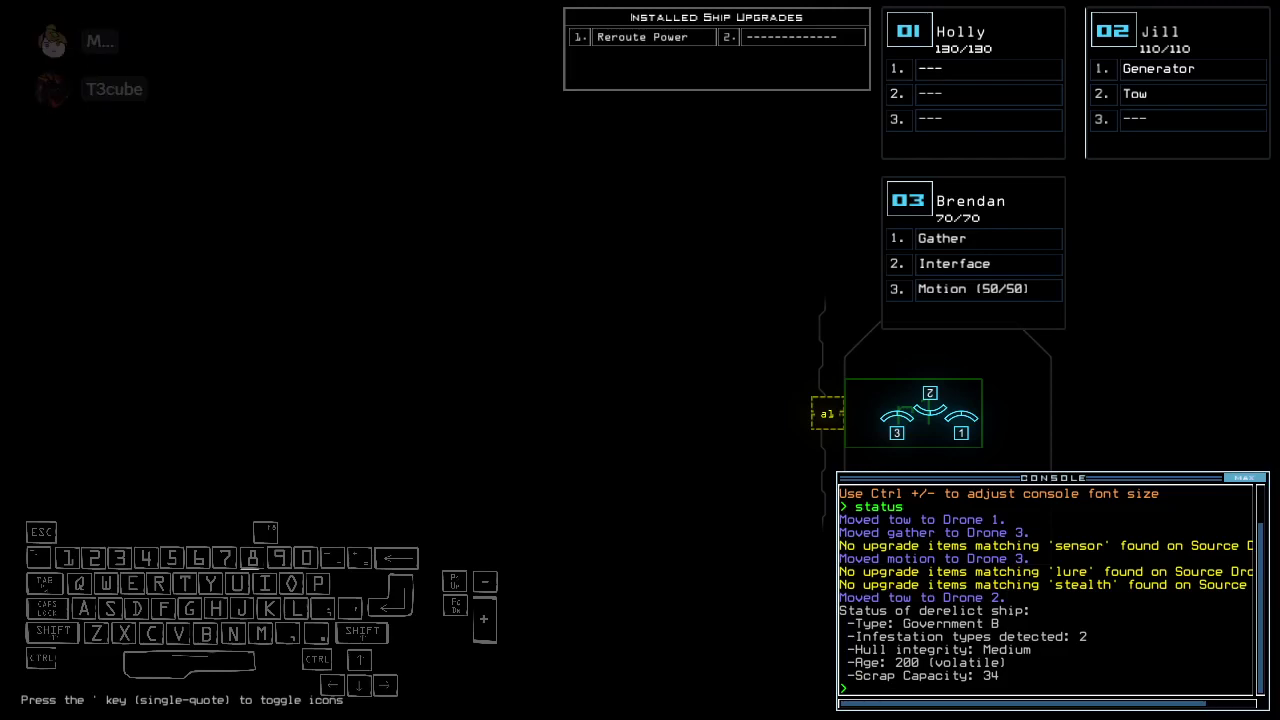
pyautogui.press('Down')
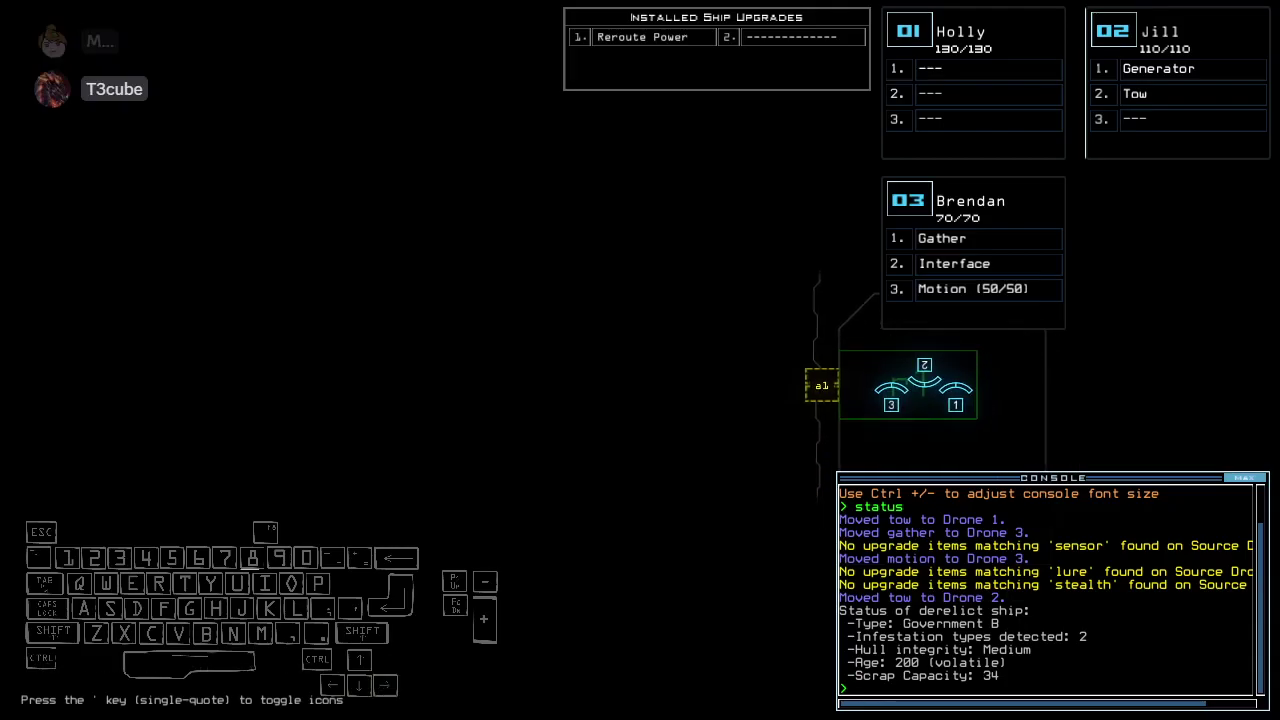
# - View drones 2 and 3, running alias to put tow on drone 2, gather and motion on drone 3
pyautogui.press('Up')
pyautogui.press('2')
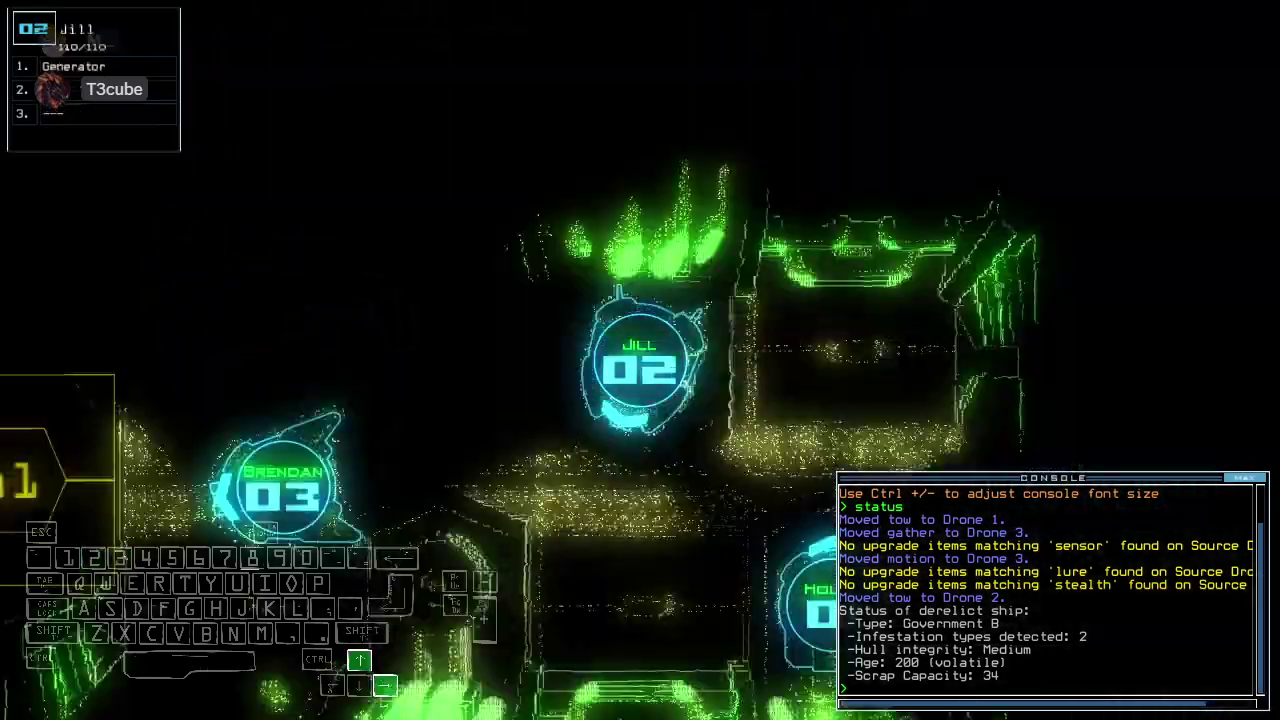
pyautogui.press('F2')
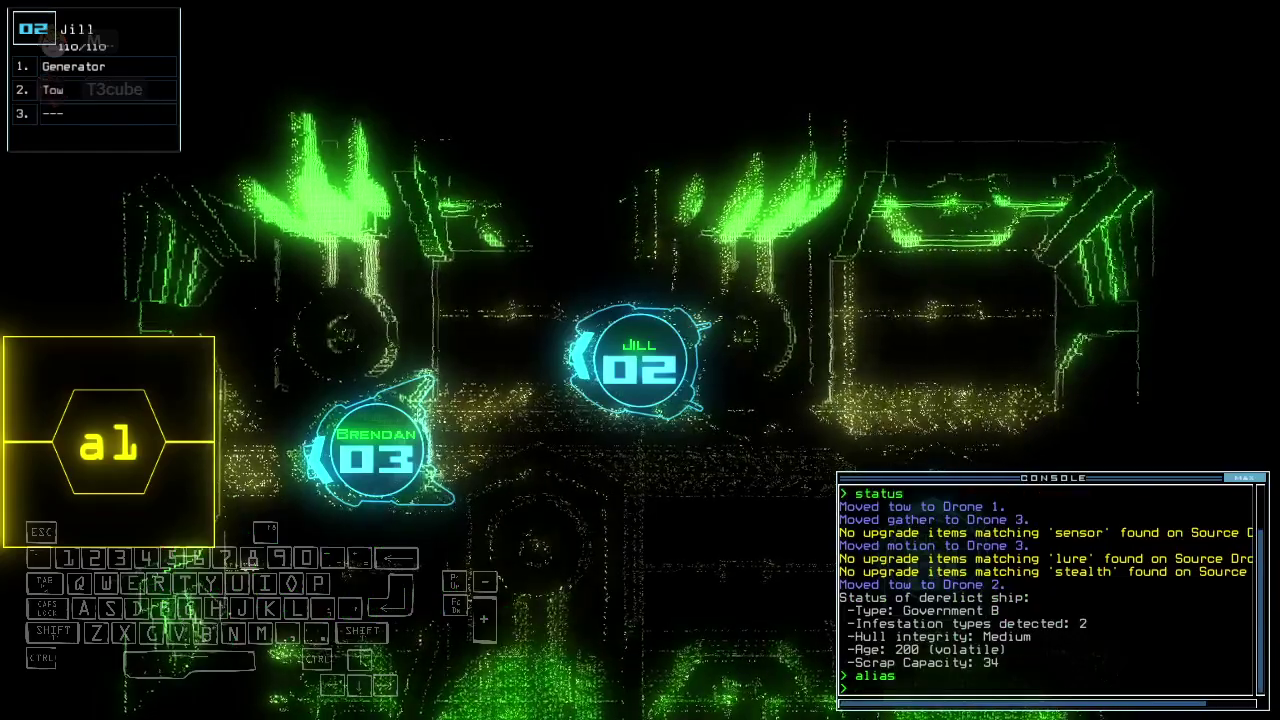
pyautogui.press('3')
pyautogui.write('vv')
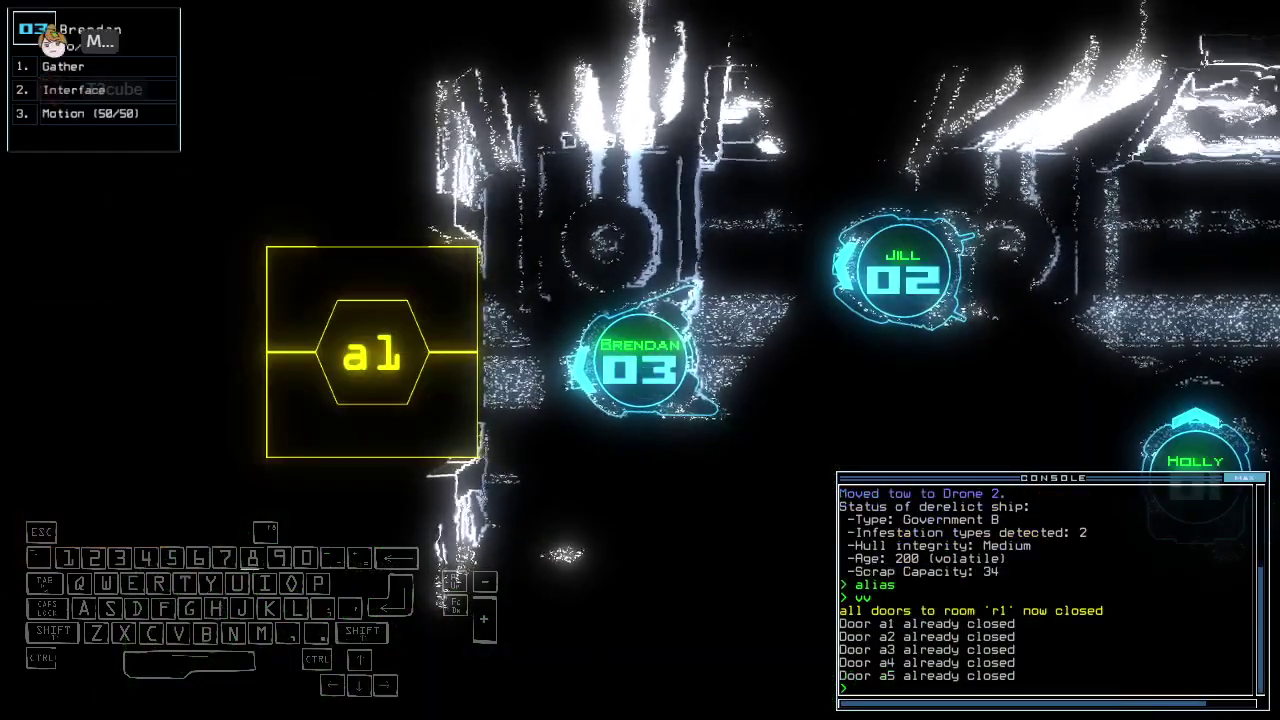
pyautogui.press('Left')
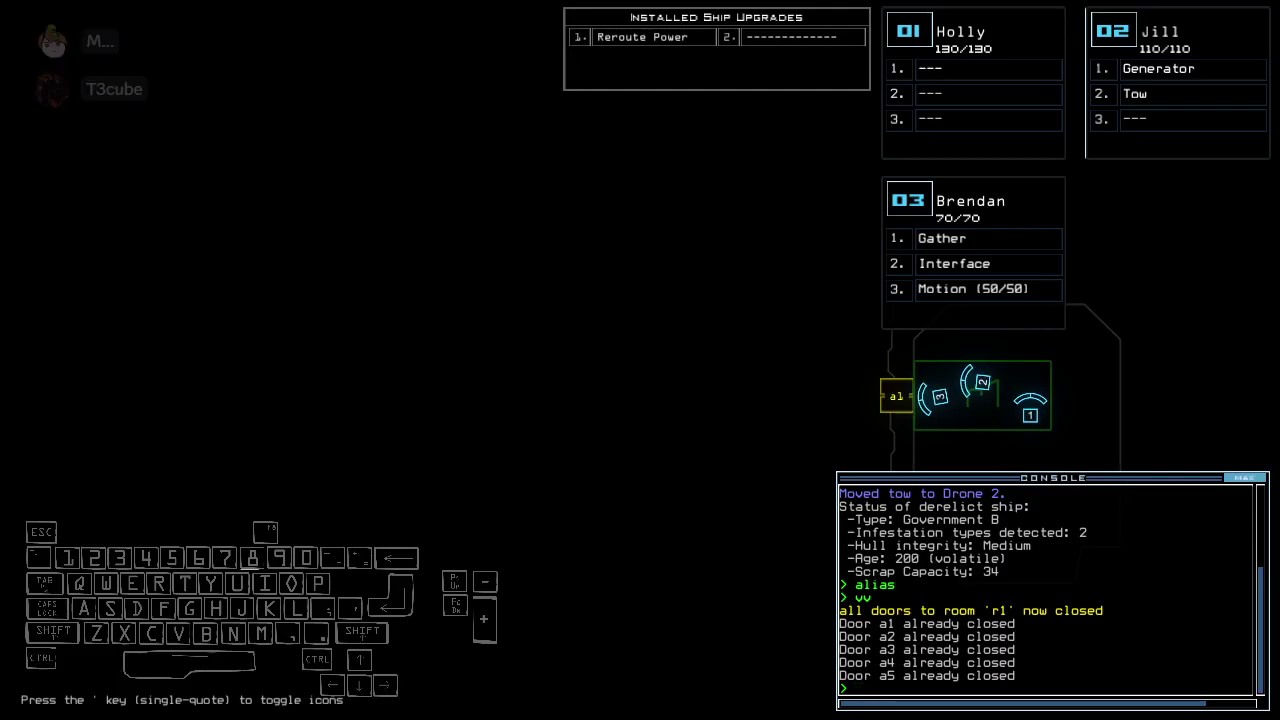
pyautogui.press('Right')
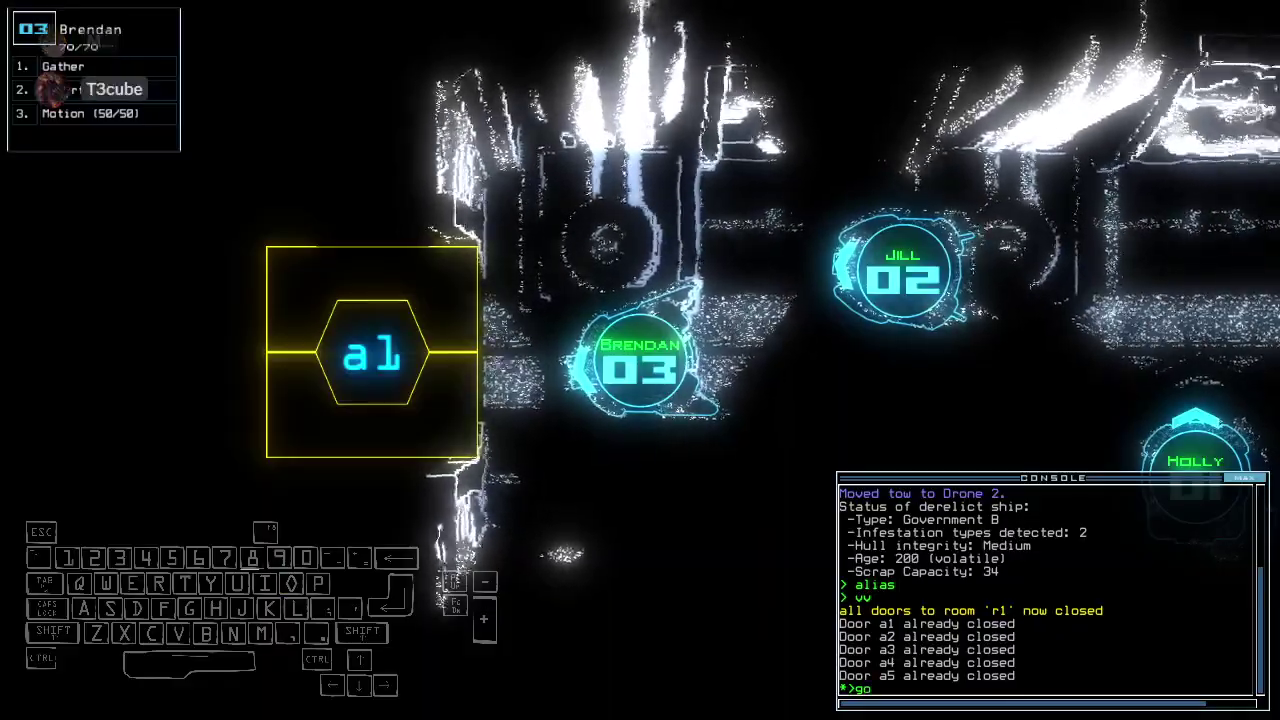
# - Start the mission, power generator 2 and gather scrap twice with drone 3
pyautogui.press('Return')
pyautogui.press('Up')
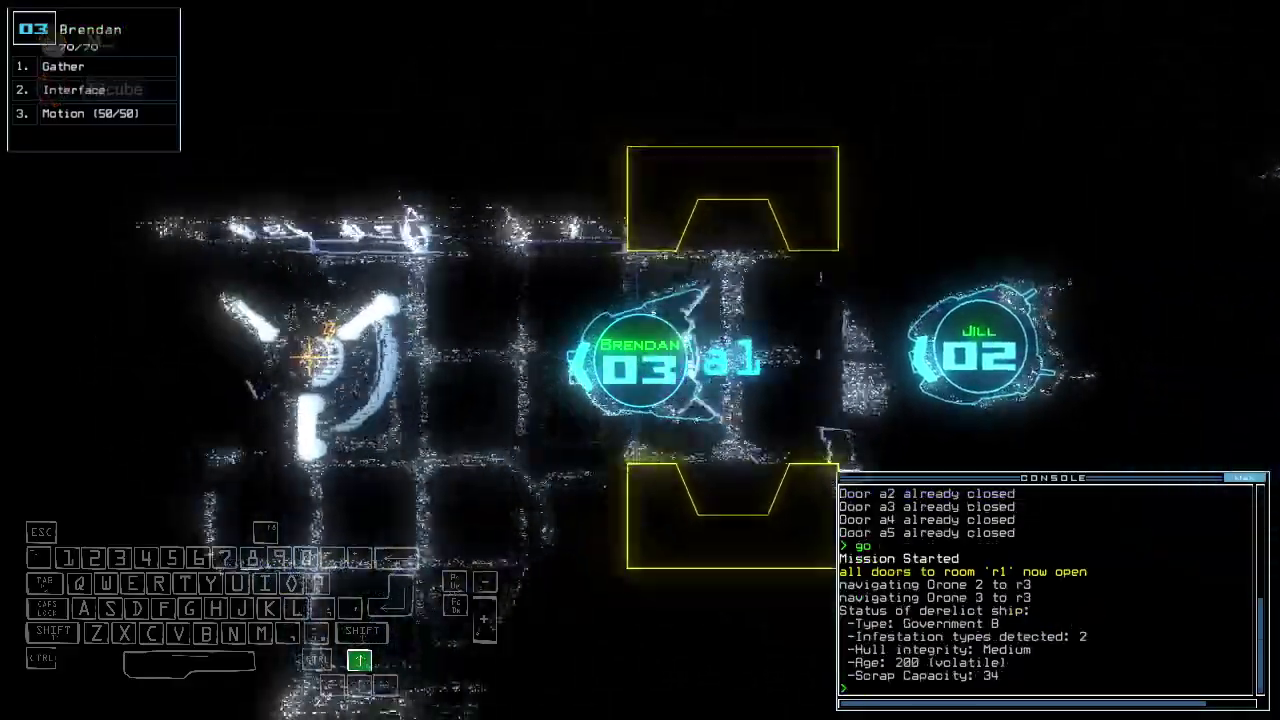
pyautogui.write('generator 2')
pyautogui.press('Return')
pyautogui.write('g')
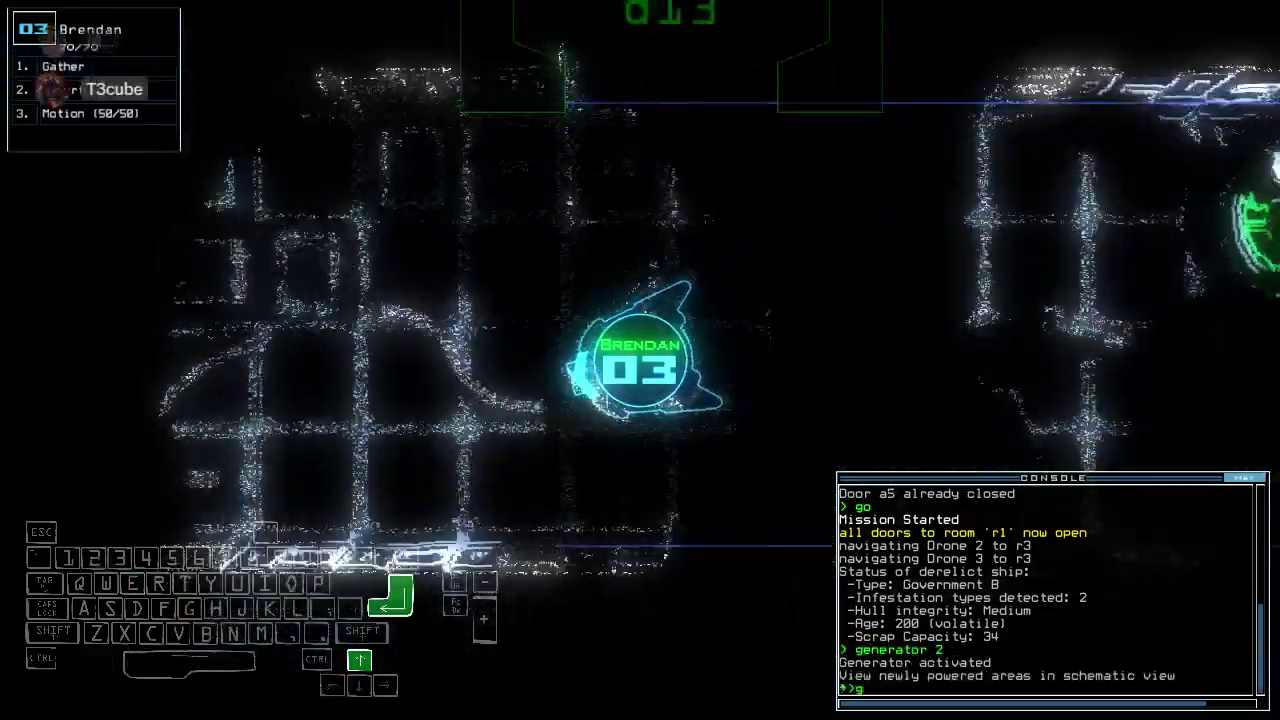
pyautogui.press('Return')
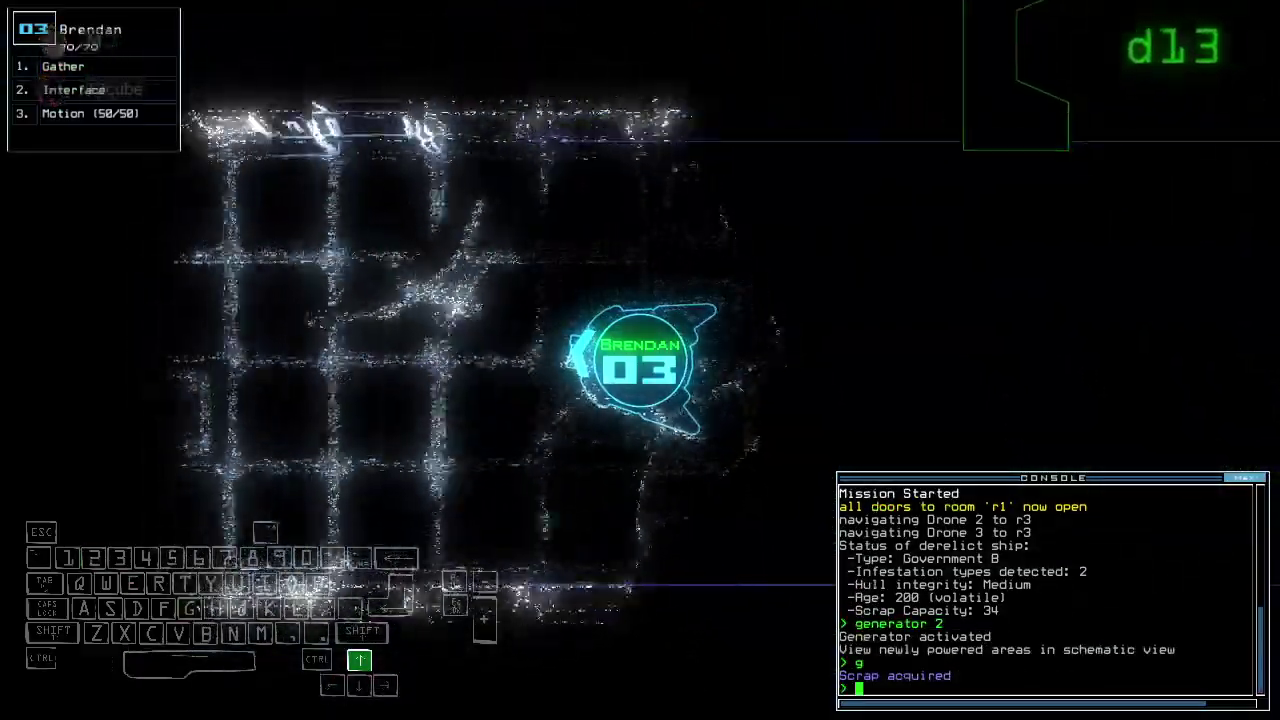
pyautogui.press('Up')
pyautogui.press('Left')
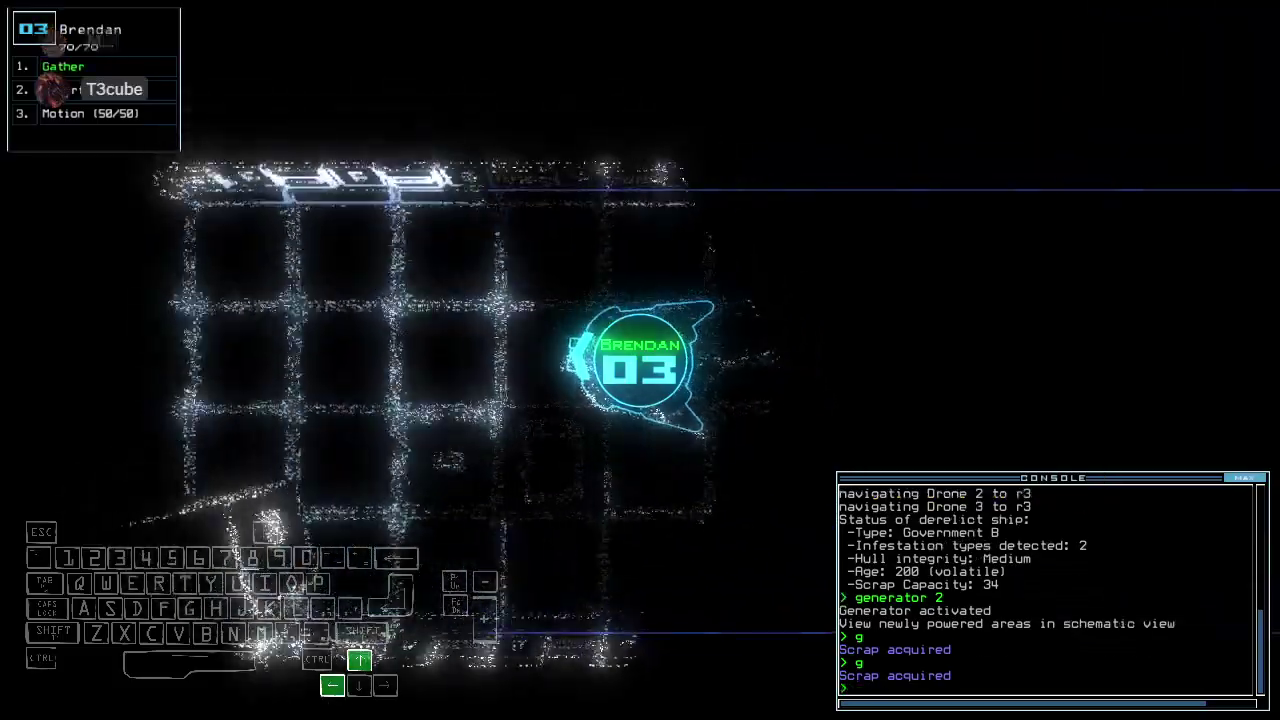
pyautogui.write('g')
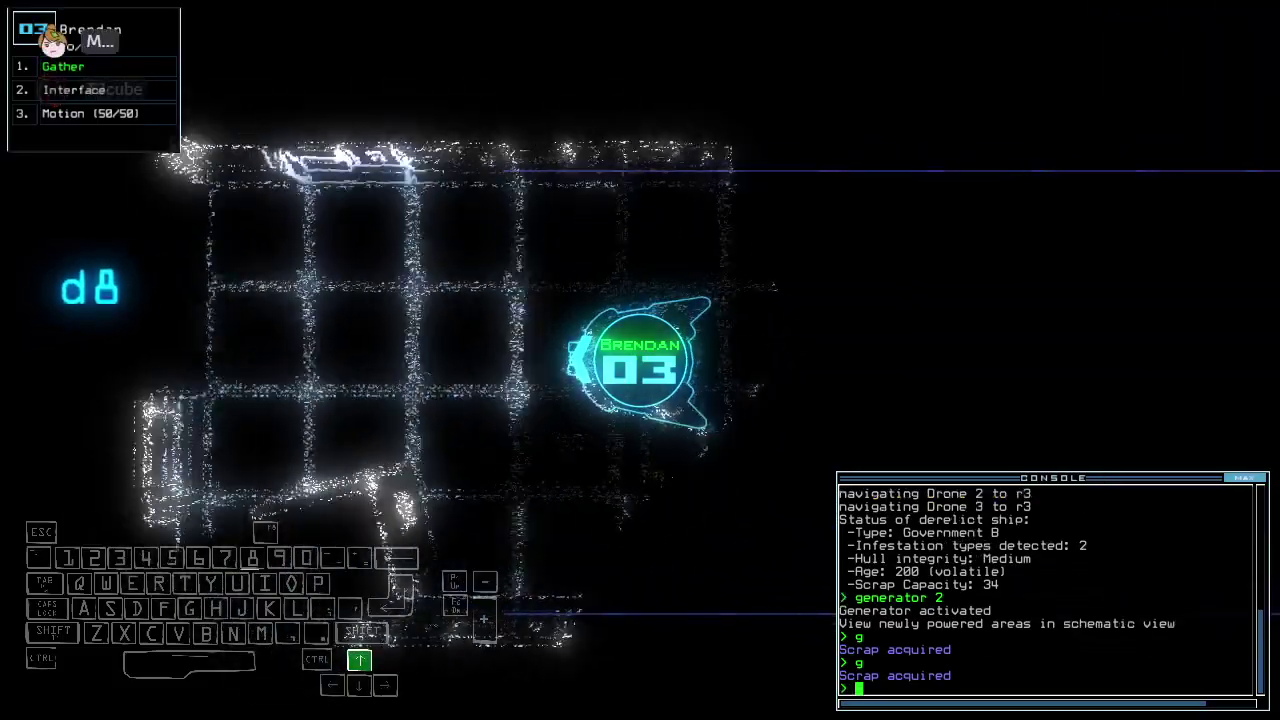
pyautogui.press('Return')
# - Drive drone 3 west and open door d8
pyautogui.press('space')
pyautogui.press('Left')
pyautogui.press('space')
pyautogui.press('Up')
pyautogui.press('Right')
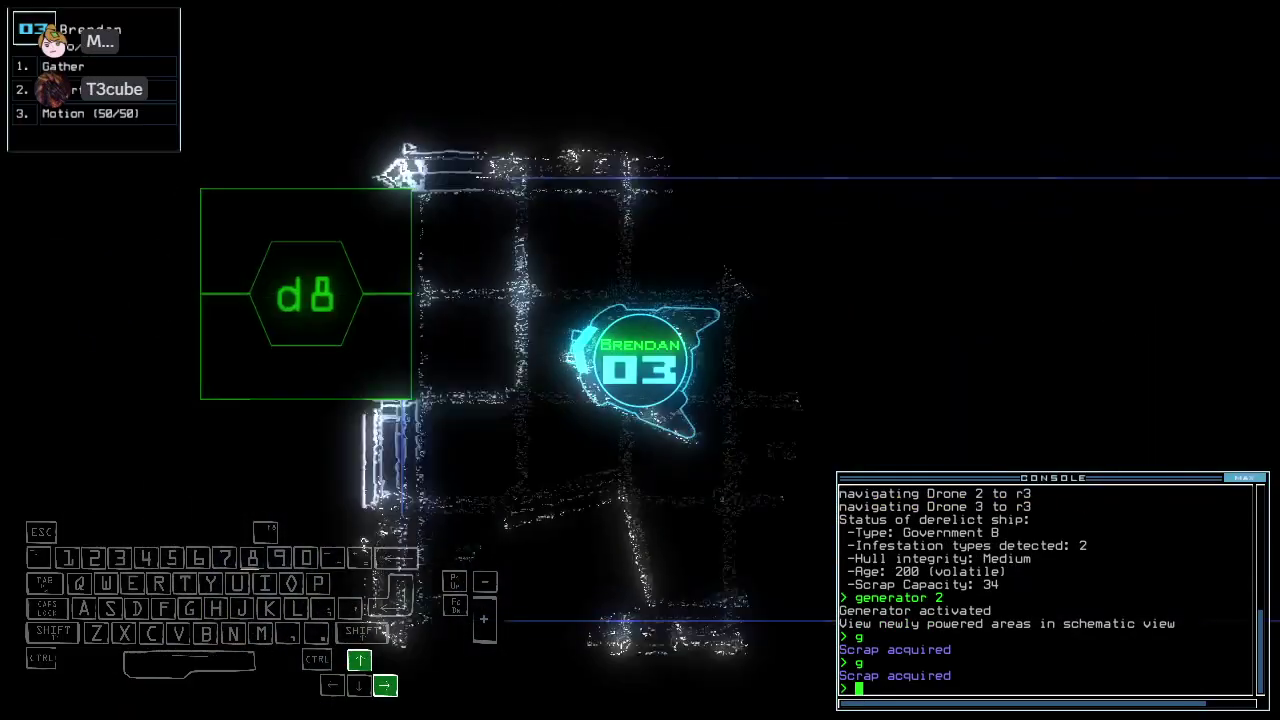
pyautogui.write('8')
pyautogui.press('Return')
pyautogui.press('Up')
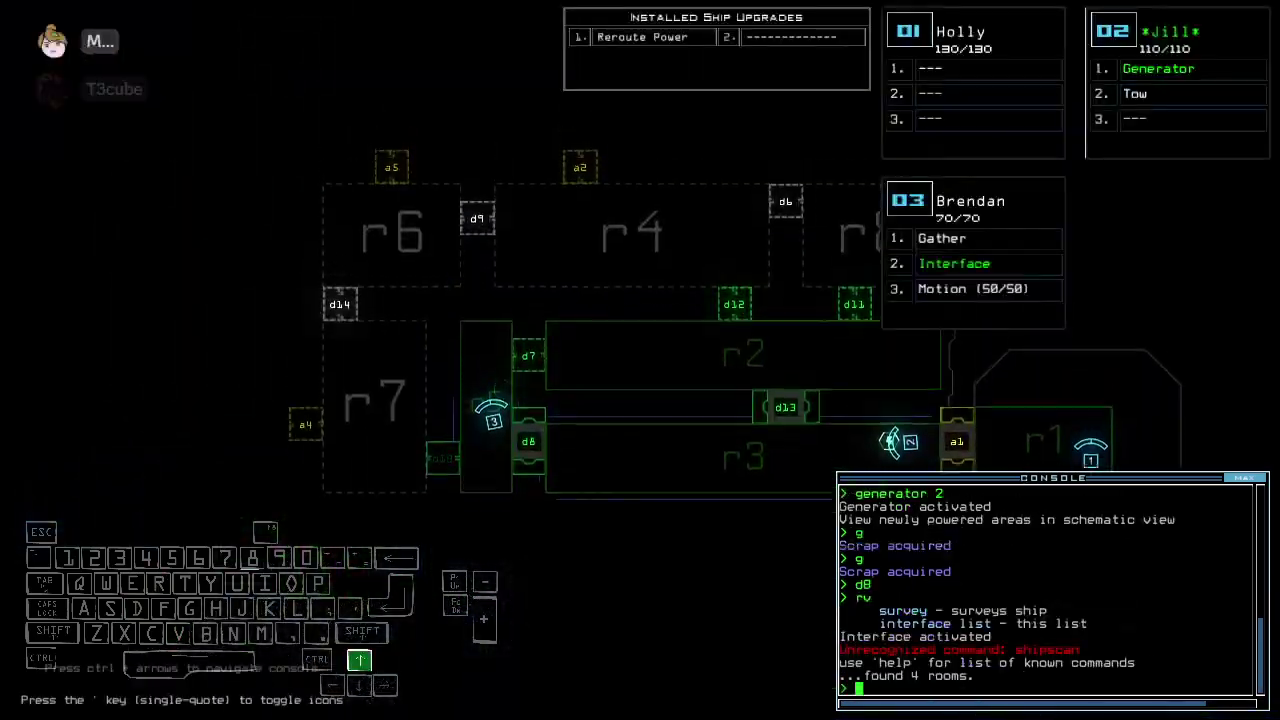
# - Drive drone 3 through door d7 toward r5, then toggle door d8 from the schematic
pyautogui.press('space')
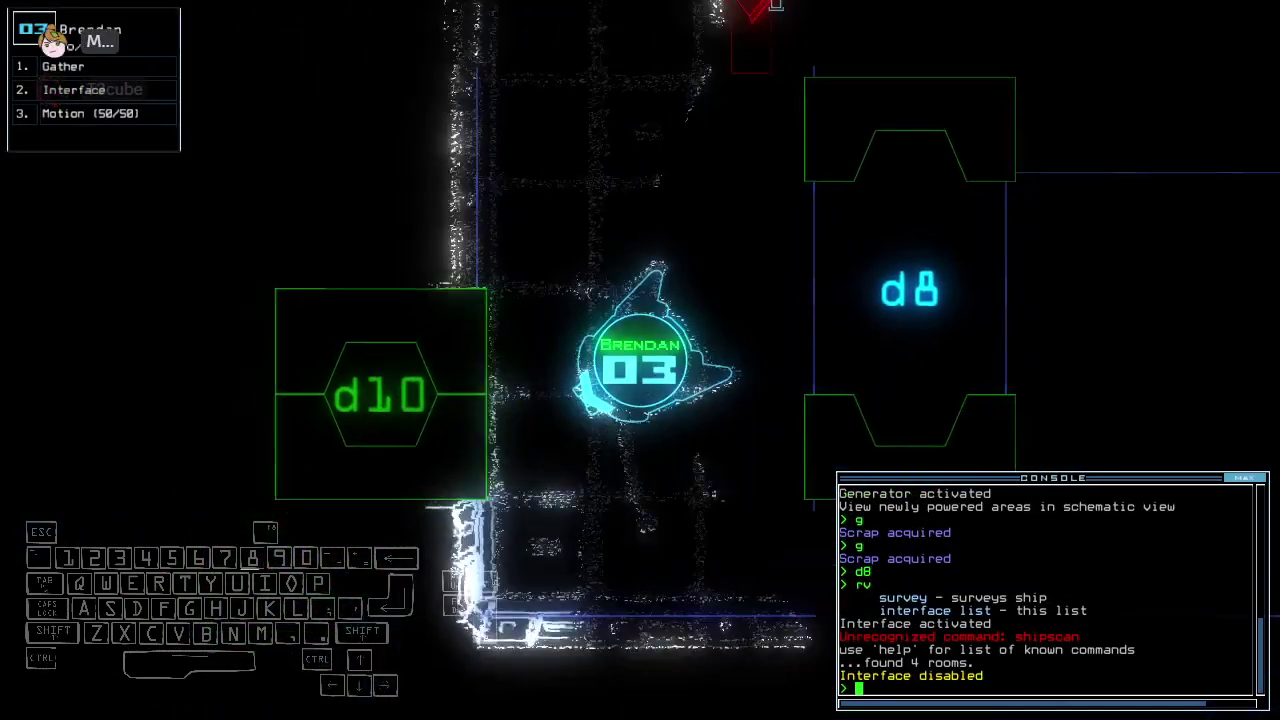
pyautogui.press('Up')
pyautogui.press('Right')
pyautogui.press('Up')
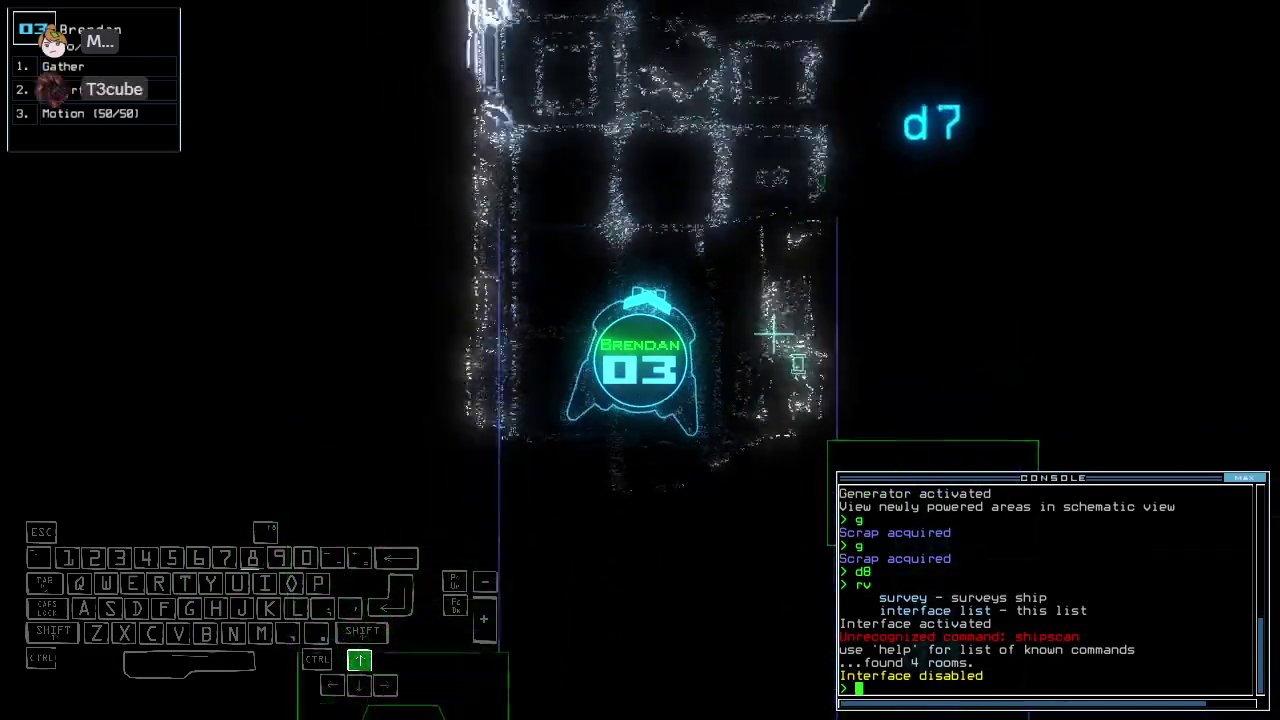
pyautogui.press('Up')
pyautogui.press('Right')
pyautogui.write('7')
pyautogui.press('Return')
pyautogui.press('Left')
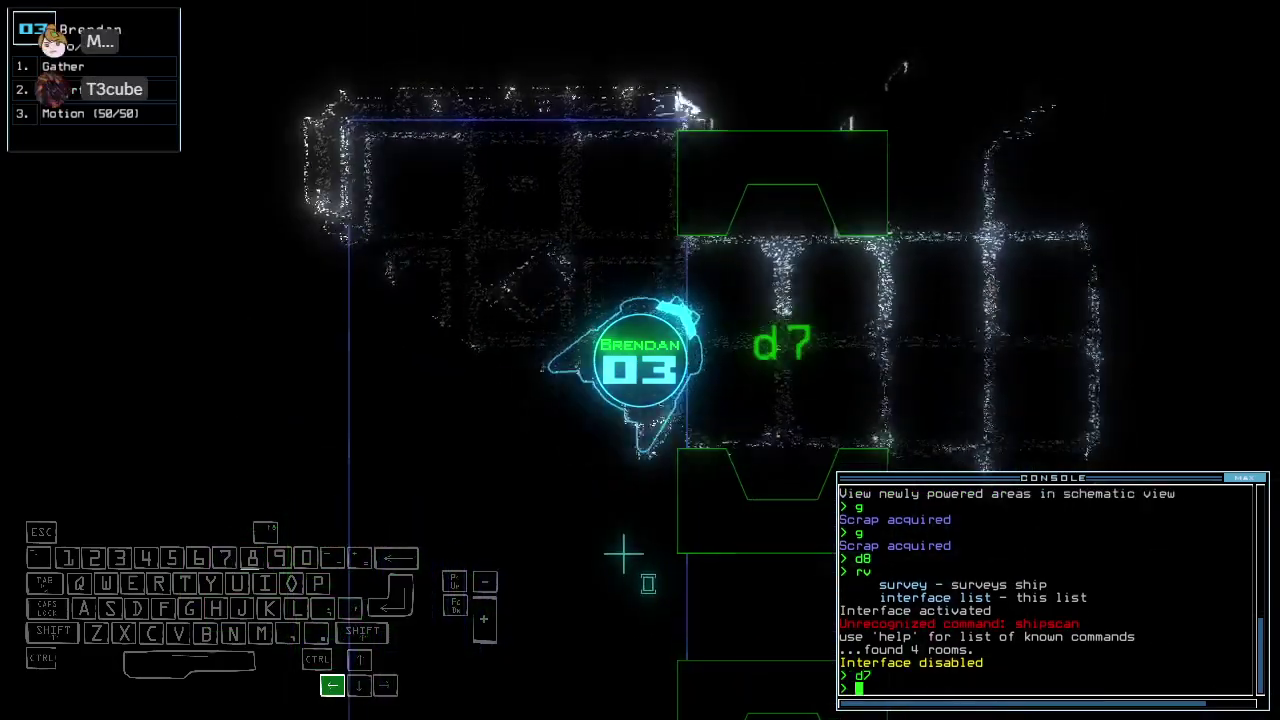
pyautogui.press('space')
pyautogui.write('d8')
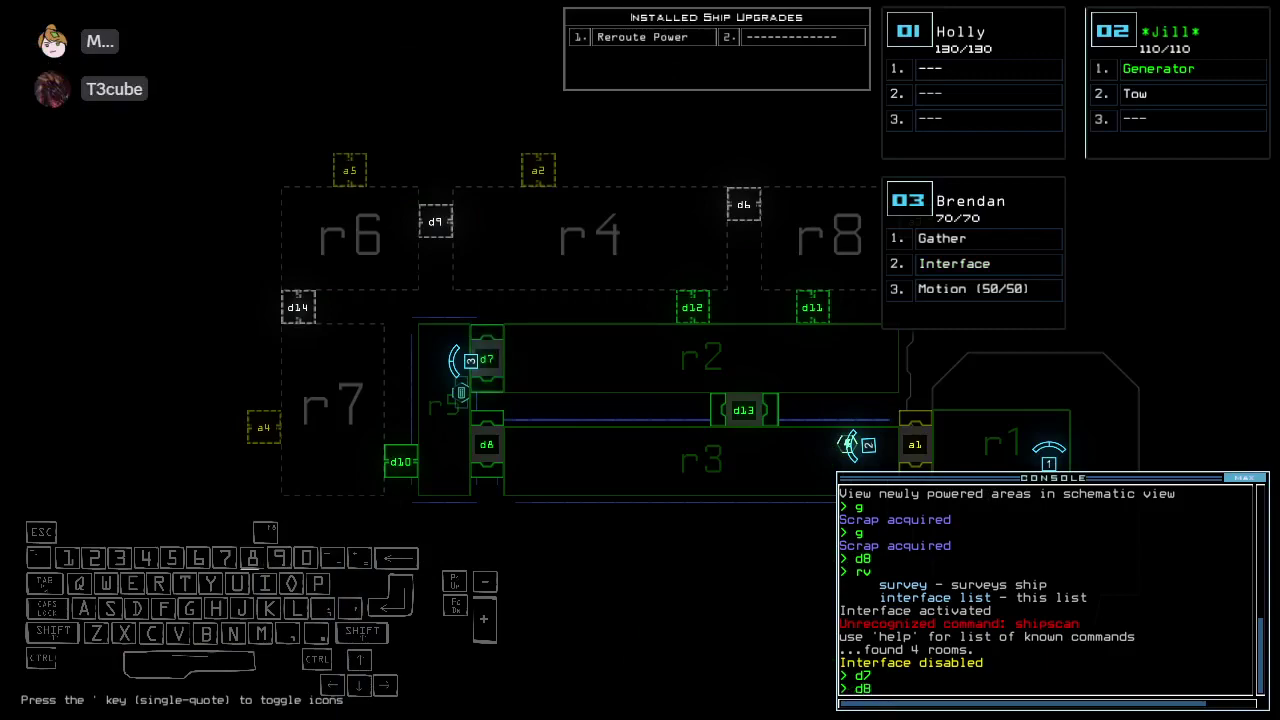
pyautogui.press('Return')
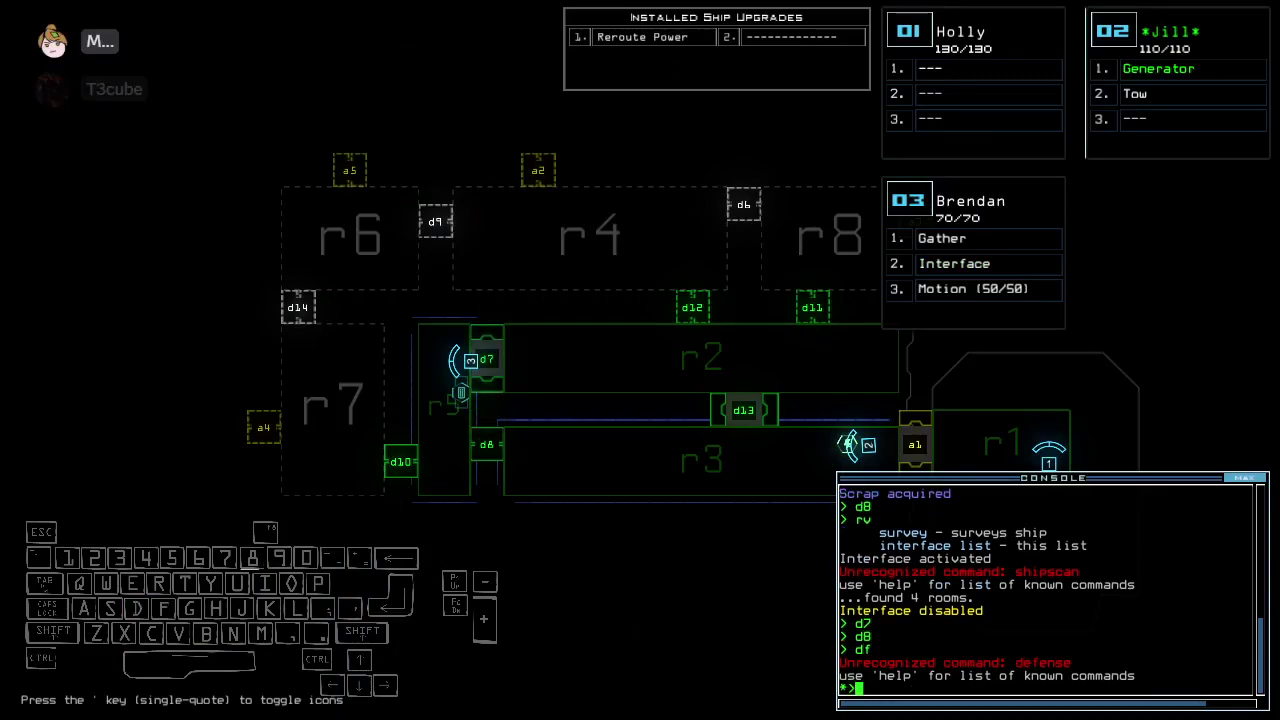
# - Run a motion scan from drone 3, flagging r5, and close the three nearby doors
pyautogui.press('space')
pyautogui.press('3')
pyautogui.write('m')
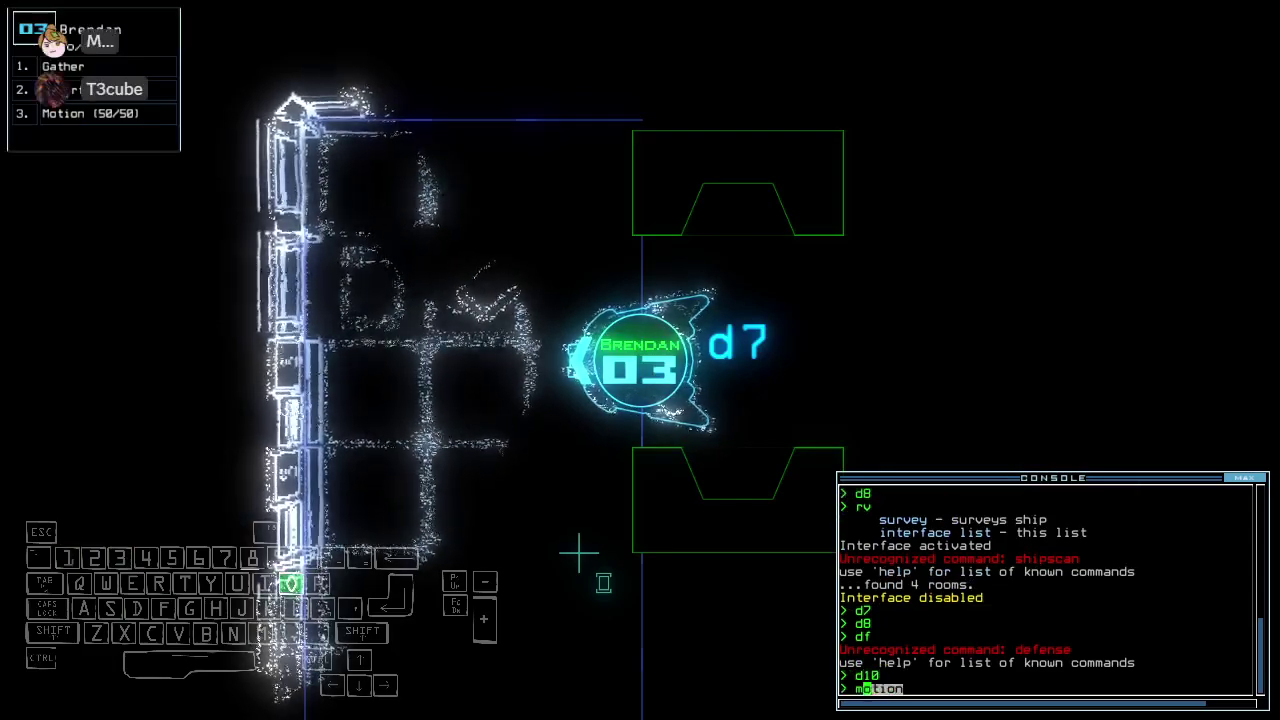
pyautogui.press('Return')
pyautogui.write('cc')
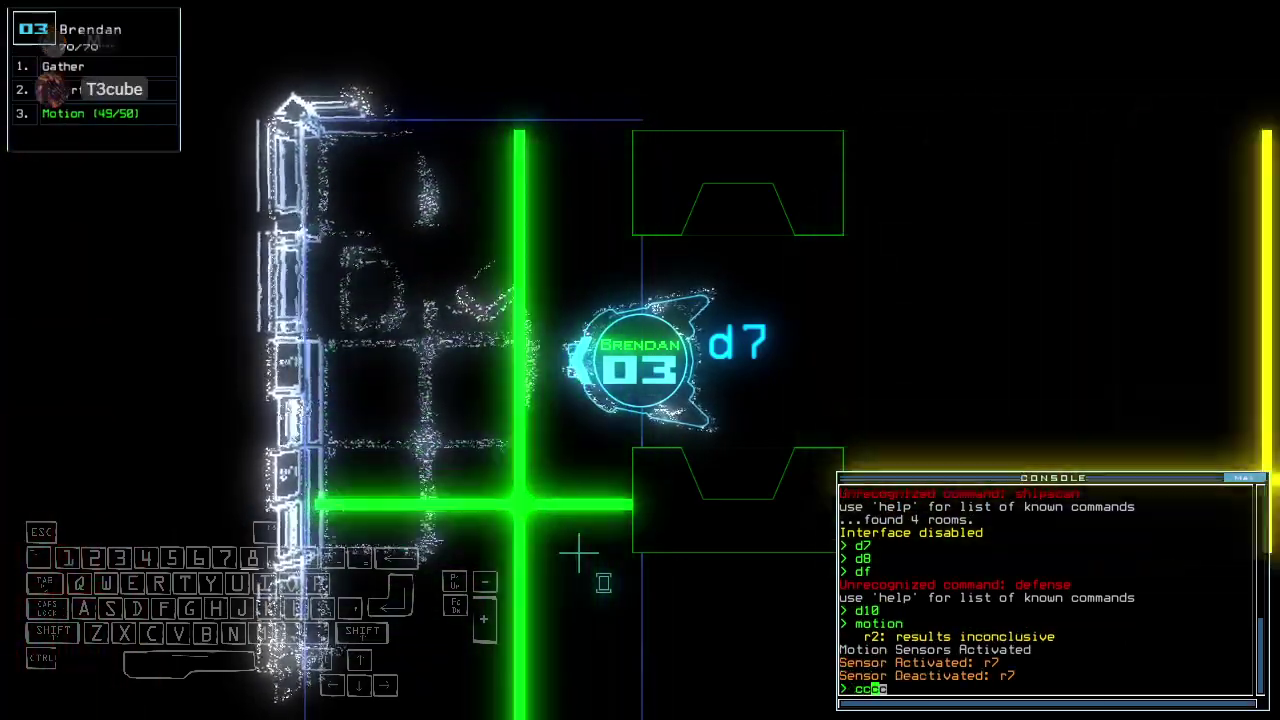
pyautogui.press('Down')
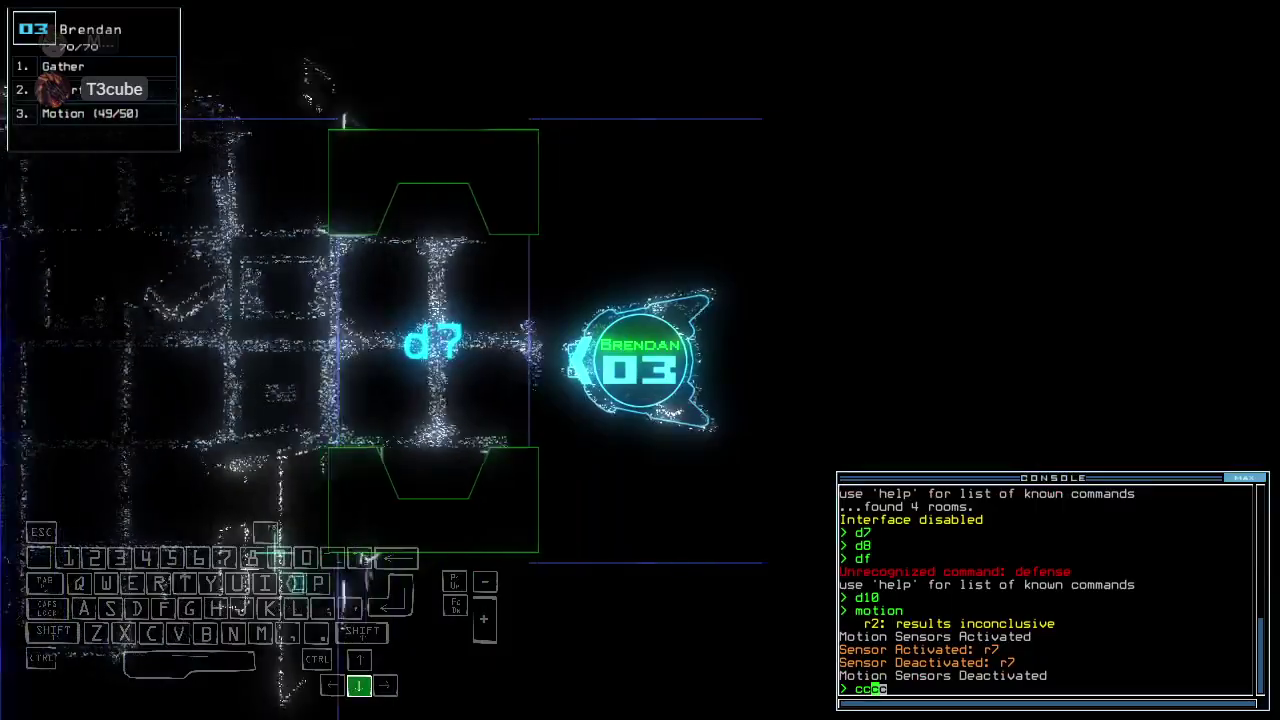
pyautogui.write('cc')
pyautogui.press('Return')
# - Drive Brendan forward and gather scrap in the room twice
pyautogui.press('Up')
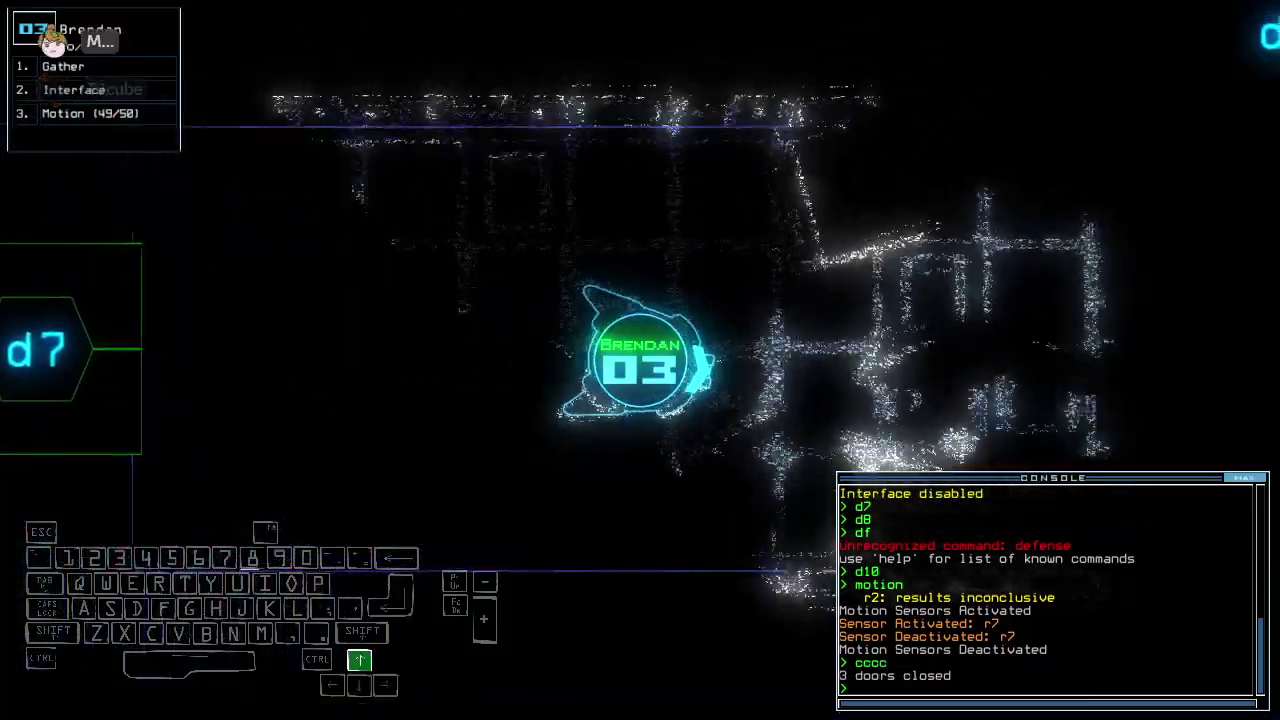
pyautogui.press('Up')
pyautogui.write('g')
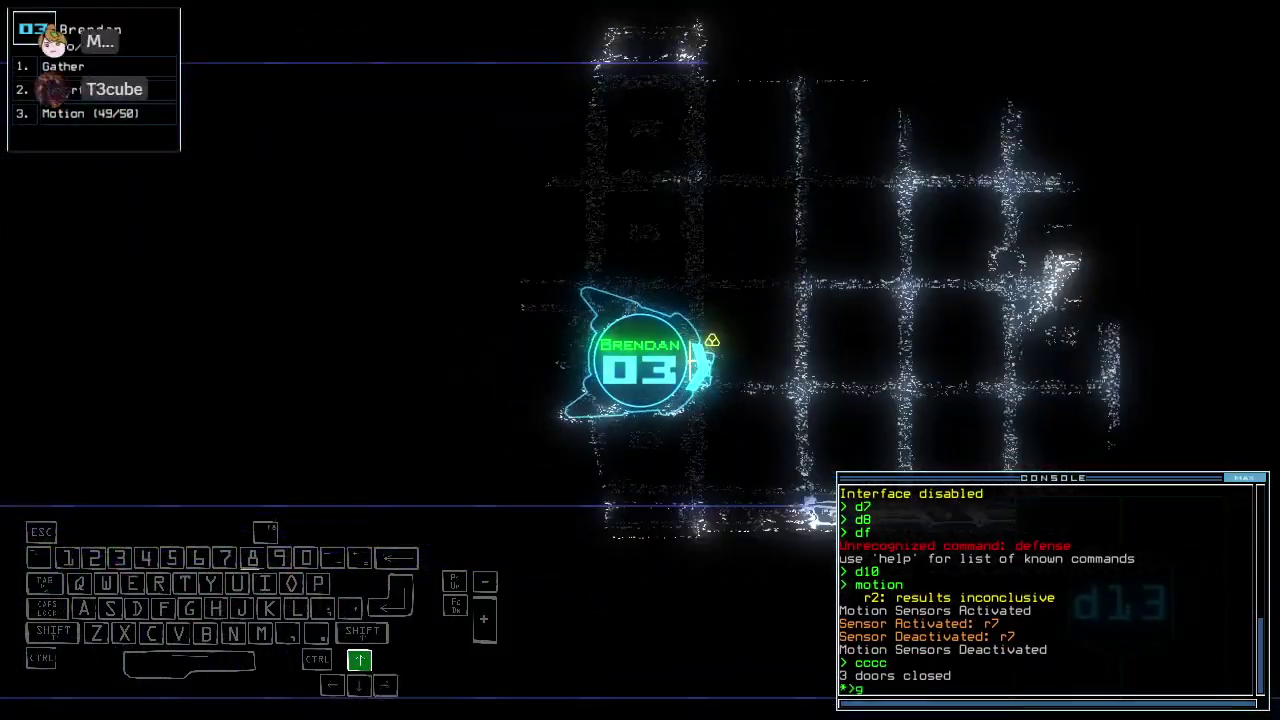
pyautogui.press('Return')
pyautogui.press('Up')
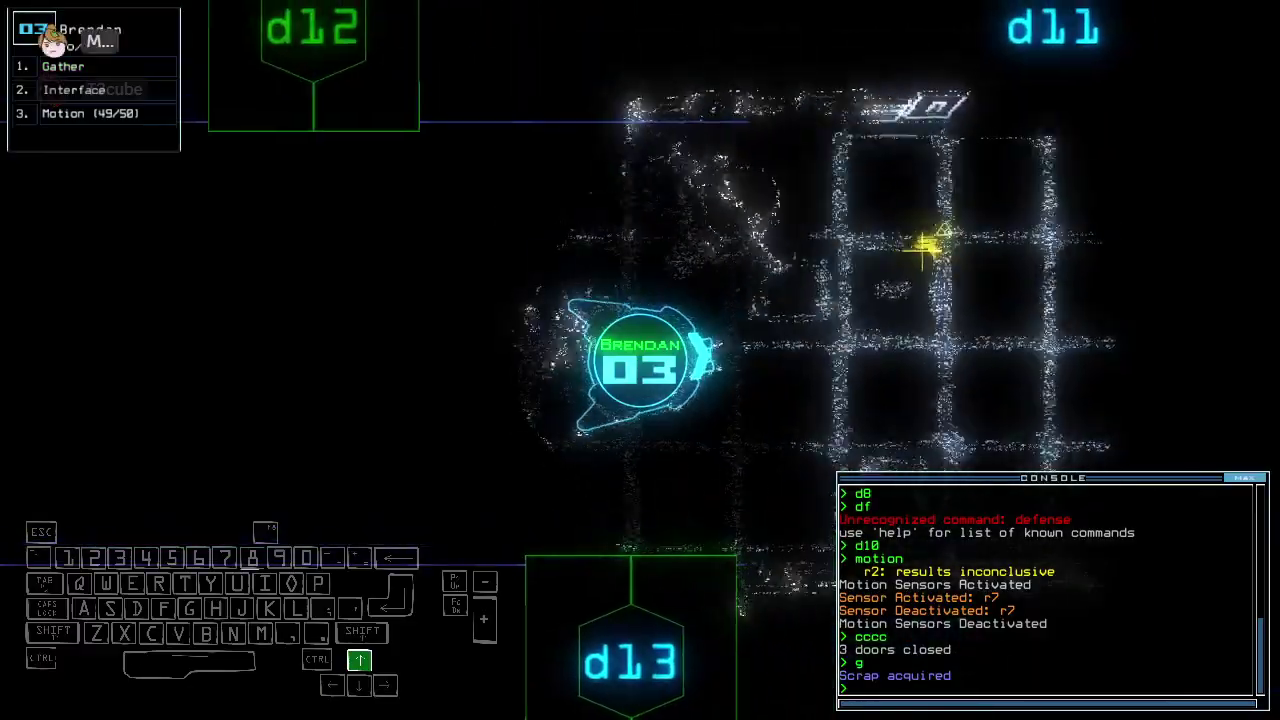
pyautogui.write('g')
pyautogui.press('Return')
pyautogui.press('Up')
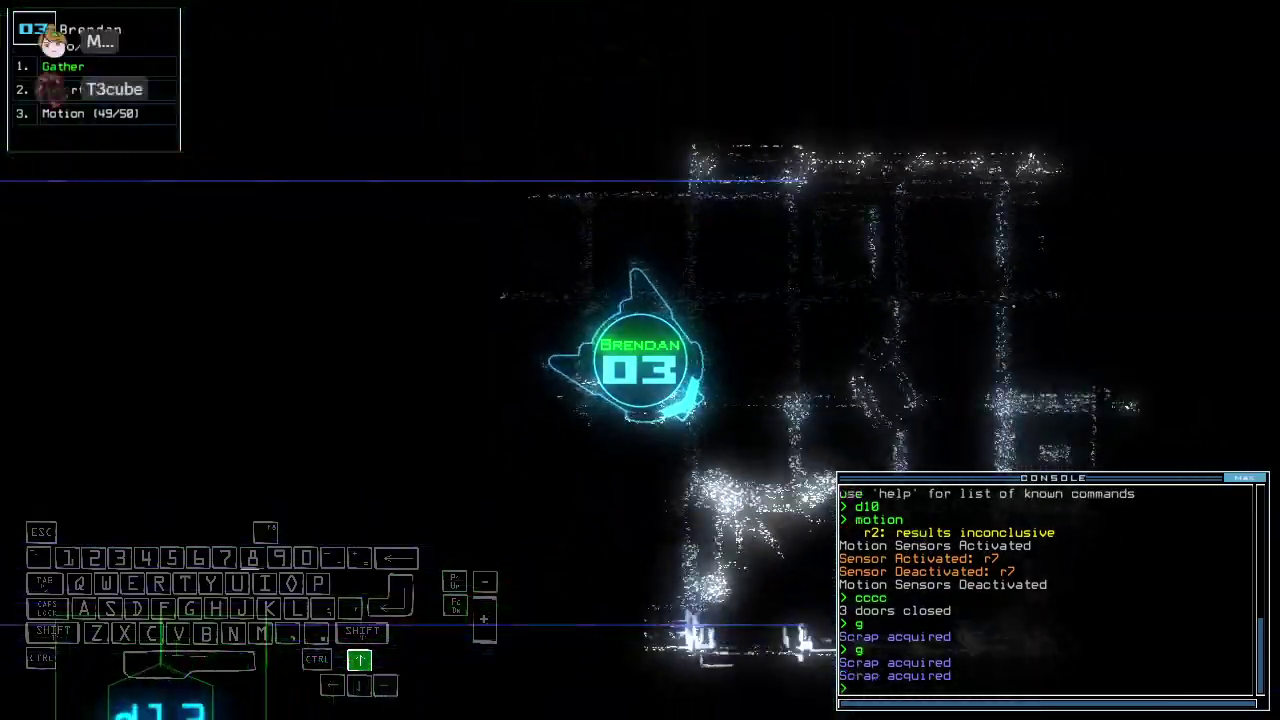
pyautogui.press('Up')
# - Open door d11, drive Brendan through toward d6, and toggle d11 again
pyautogui.press('space')
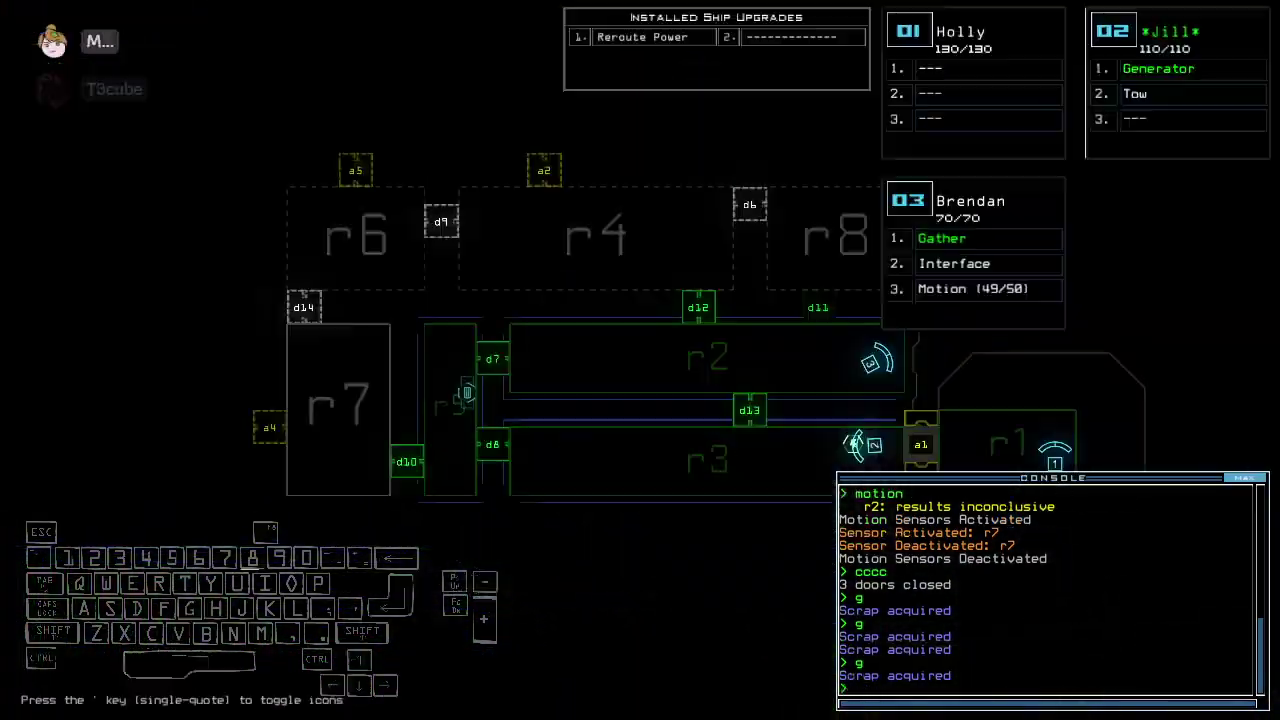
pyautogui.press('space')
pyautogui.press('Up')
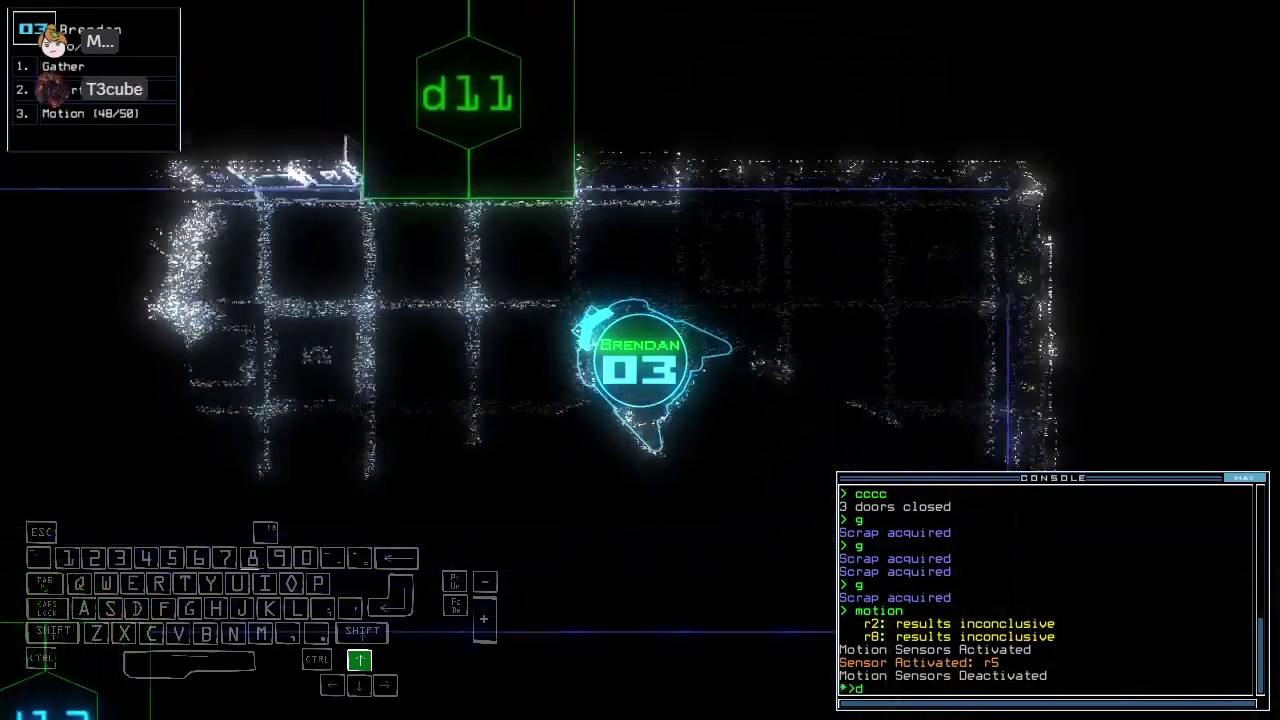
pyautogui.write('d11')
pyautogui.press('Return')
pyautogui.press('Right')
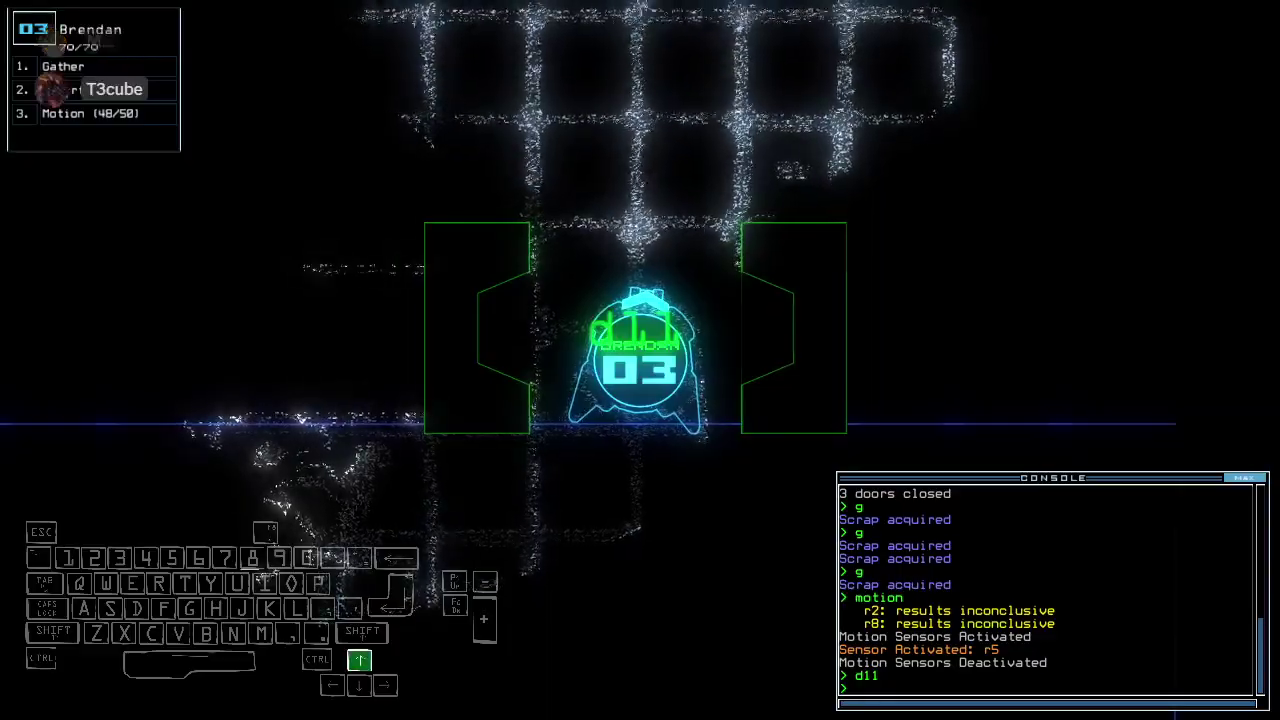
pyautogui.press('Up')
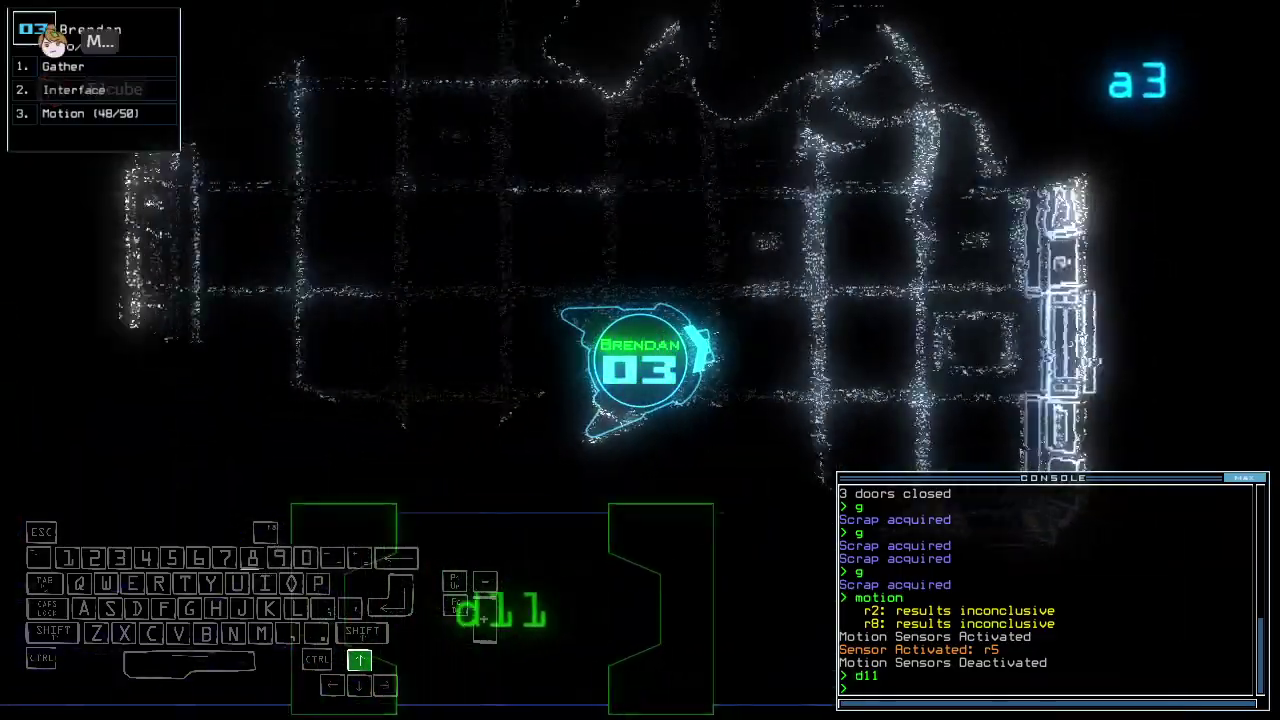
pyautogui.press('Left')
pyautogui.press('Up')
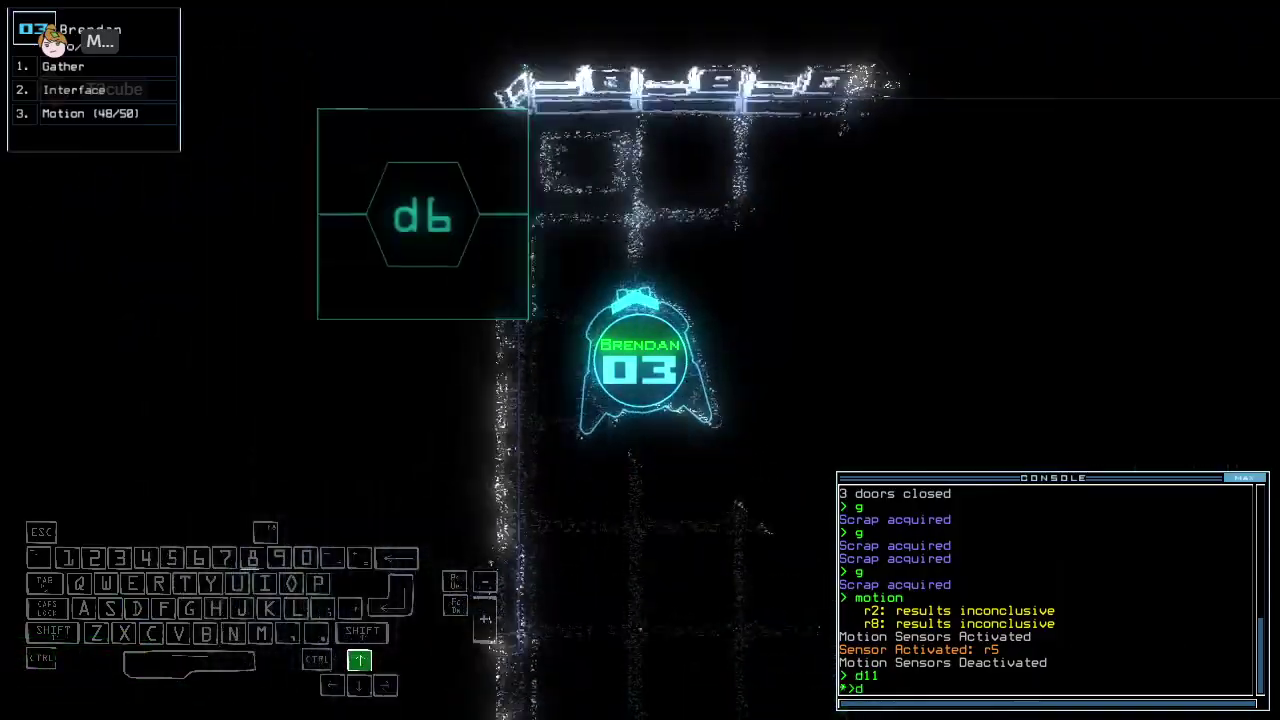
pyautogui.write('11')
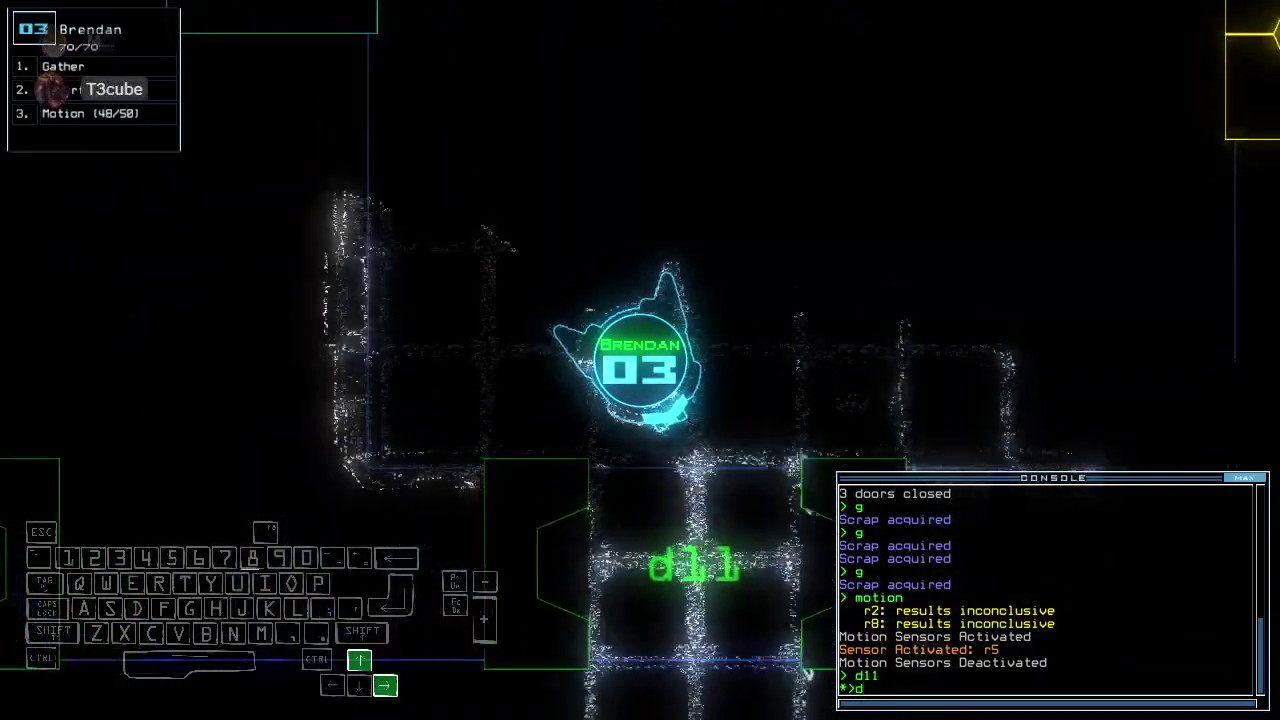
pyautogui.press('Return')
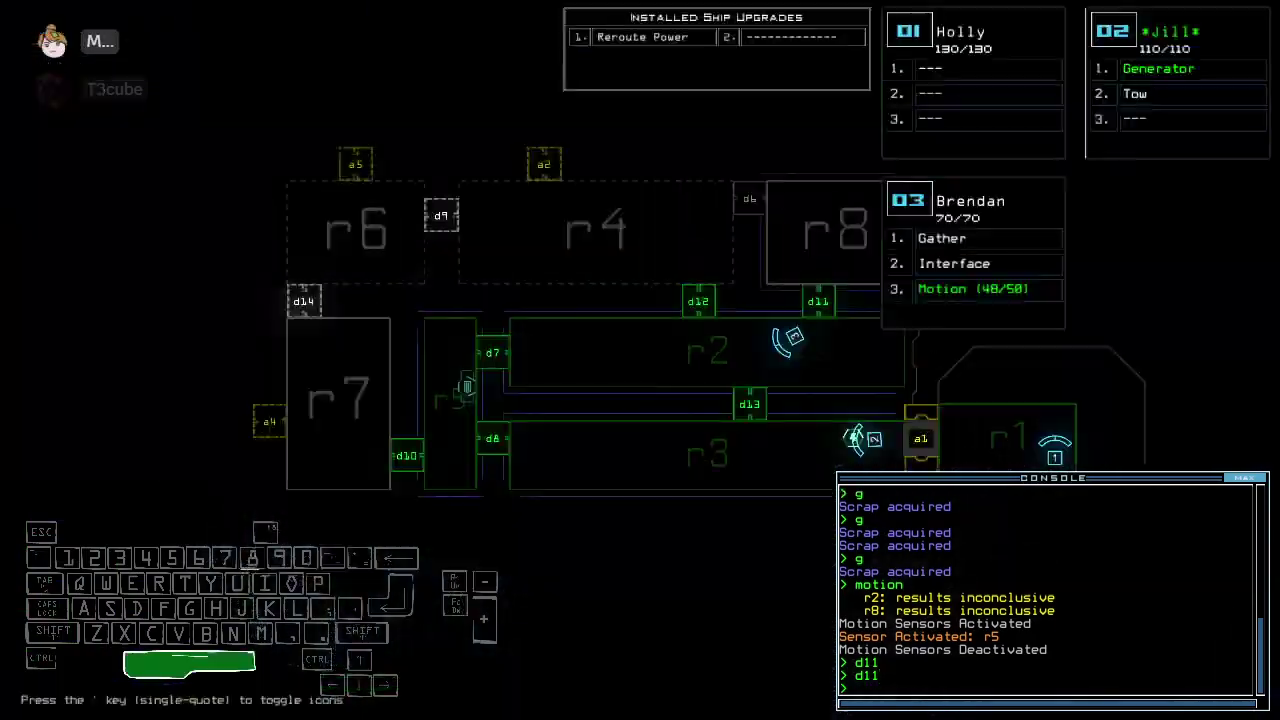
# - Open door d12, drive Brendan through and gather more scrap
pyautogui.press('Tab')
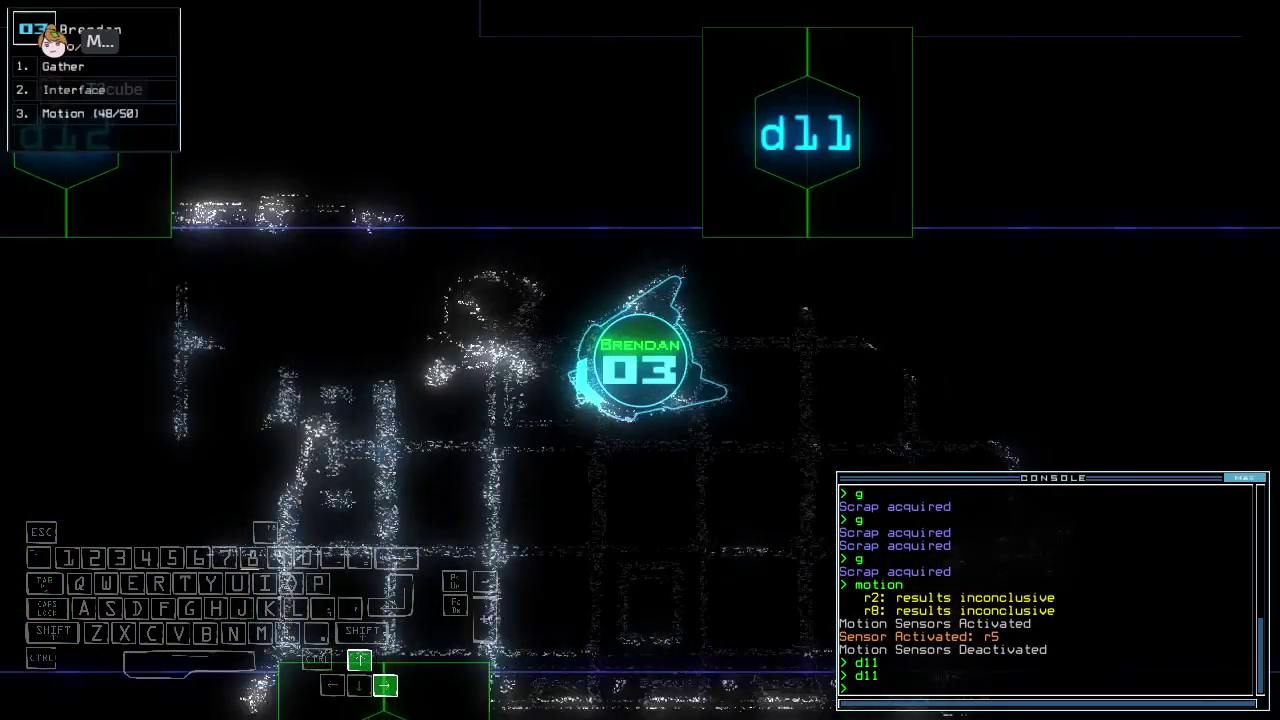
pyautogui.write('d12')
pyautogui.press('Return')
pyautogui.press('Up')
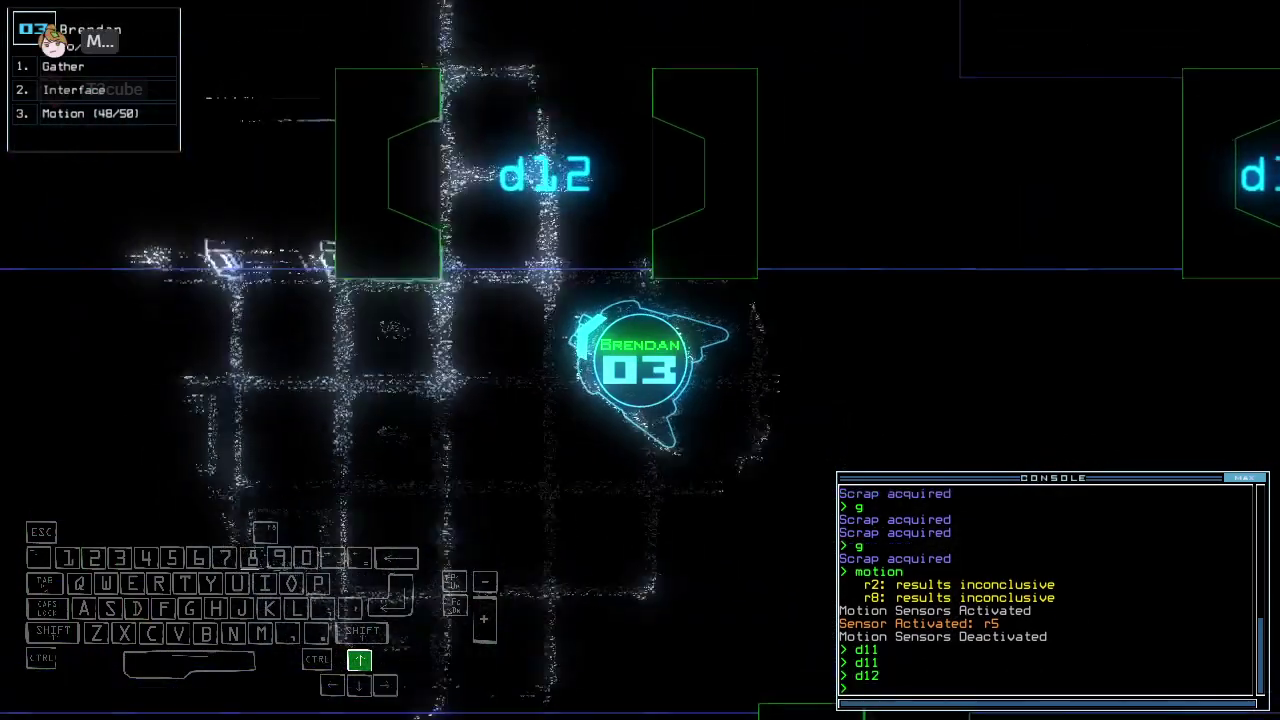
pyautogui.write('g')
pyautogui.press('Left')
pyautogui.press('Return')
pyautogui.press('Up')
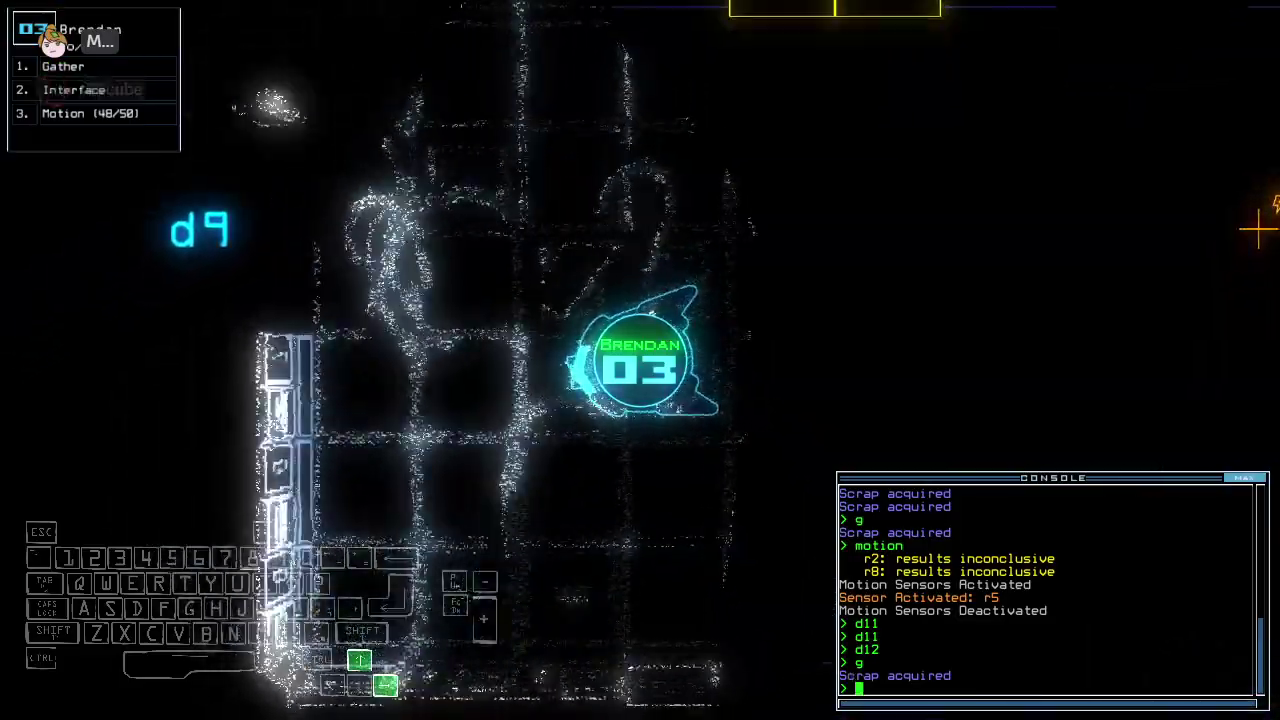
# - Close the doors behind Brendan, deactivate the generator and start re-docking at airlock a2
pyautogui.press('space')
pyautogui.write('cccc')
pyautogui.press('Return')
pyautogui.press('space')
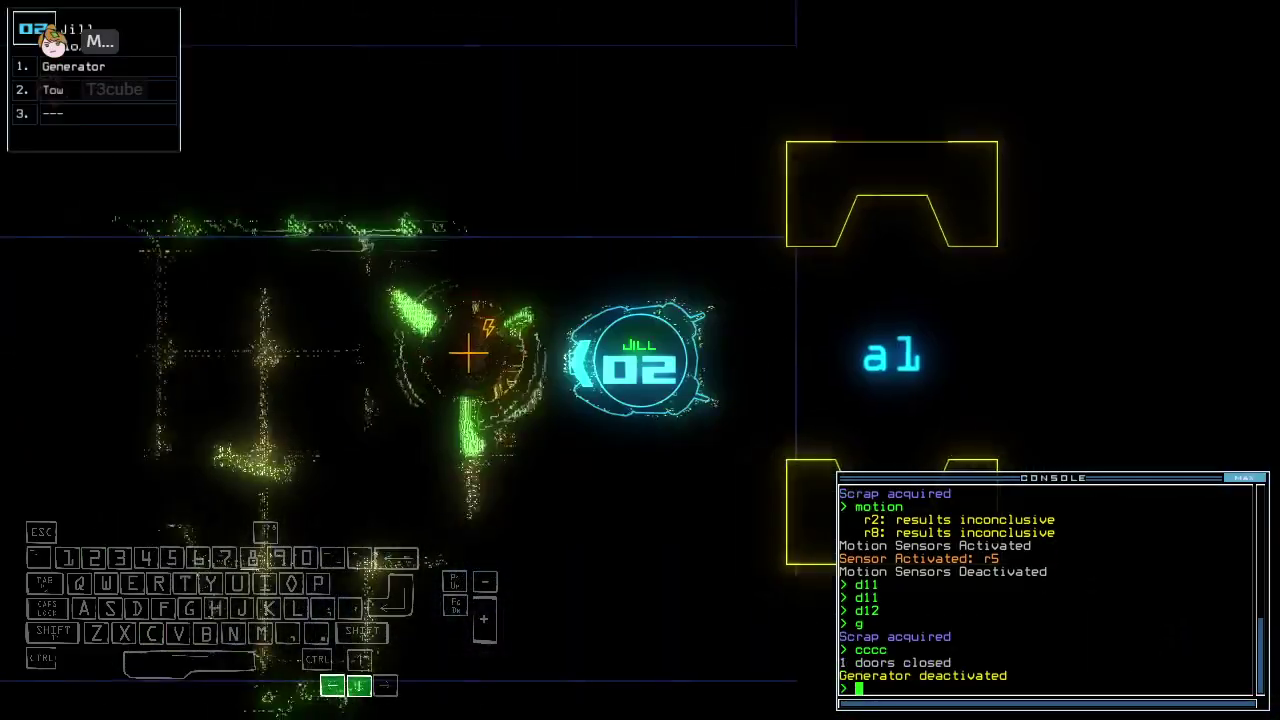
pyautogui.press('Down')
pyautogui.press('space')
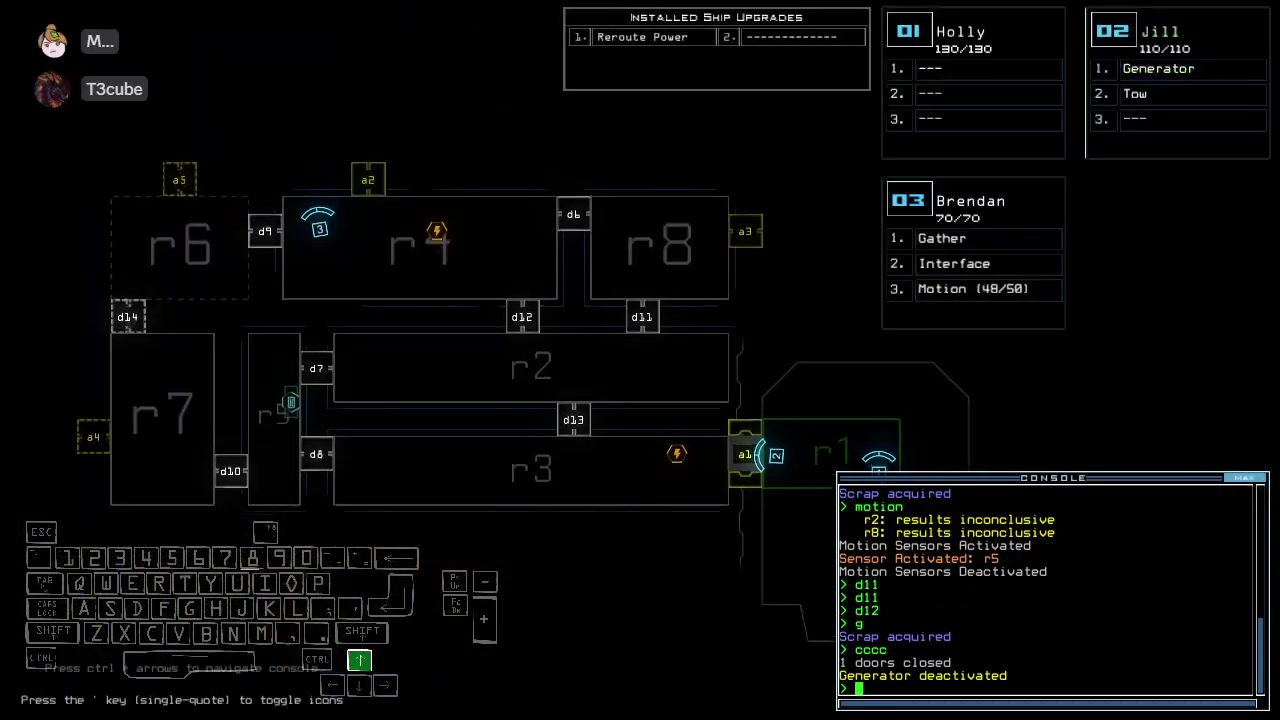
pyautogui.write('dd a2')
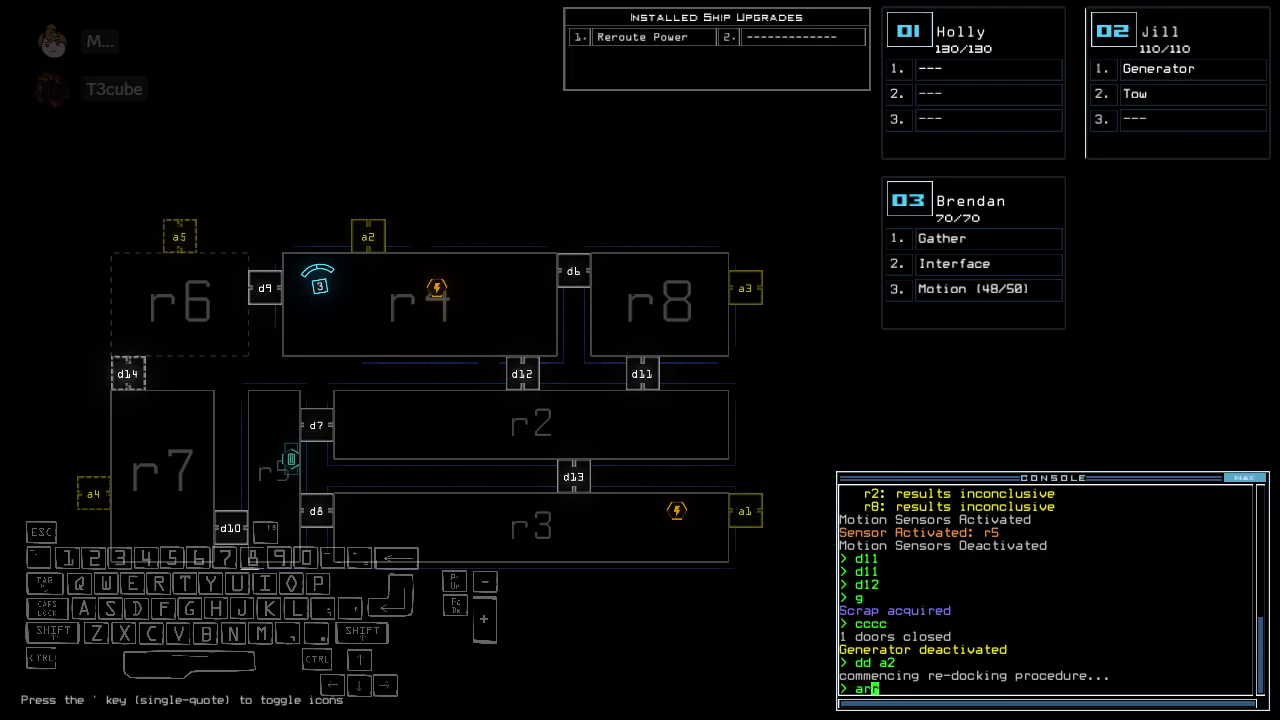
pyautogui.write('r')
# - Open all doors to shuttle room r1 at a2 and reactivate the generator
pyautogui.press('Return')
pyautogui.press('space')
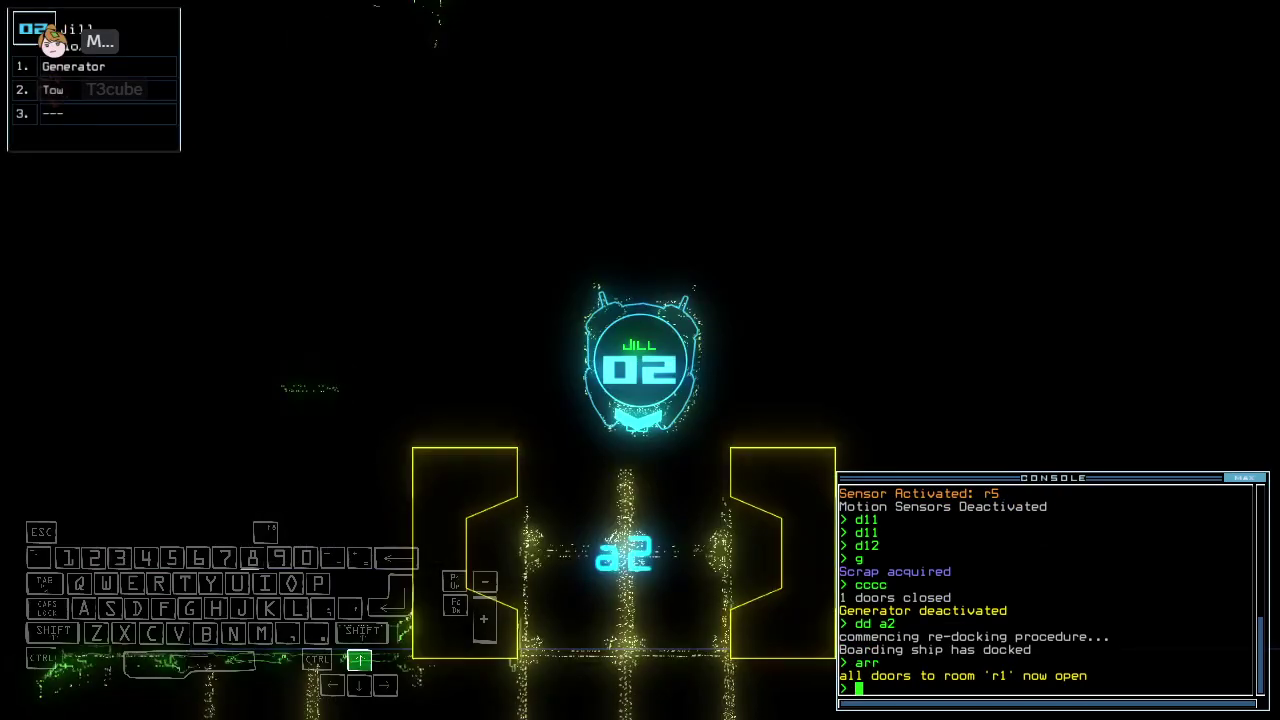
pyautogui.press('Up')
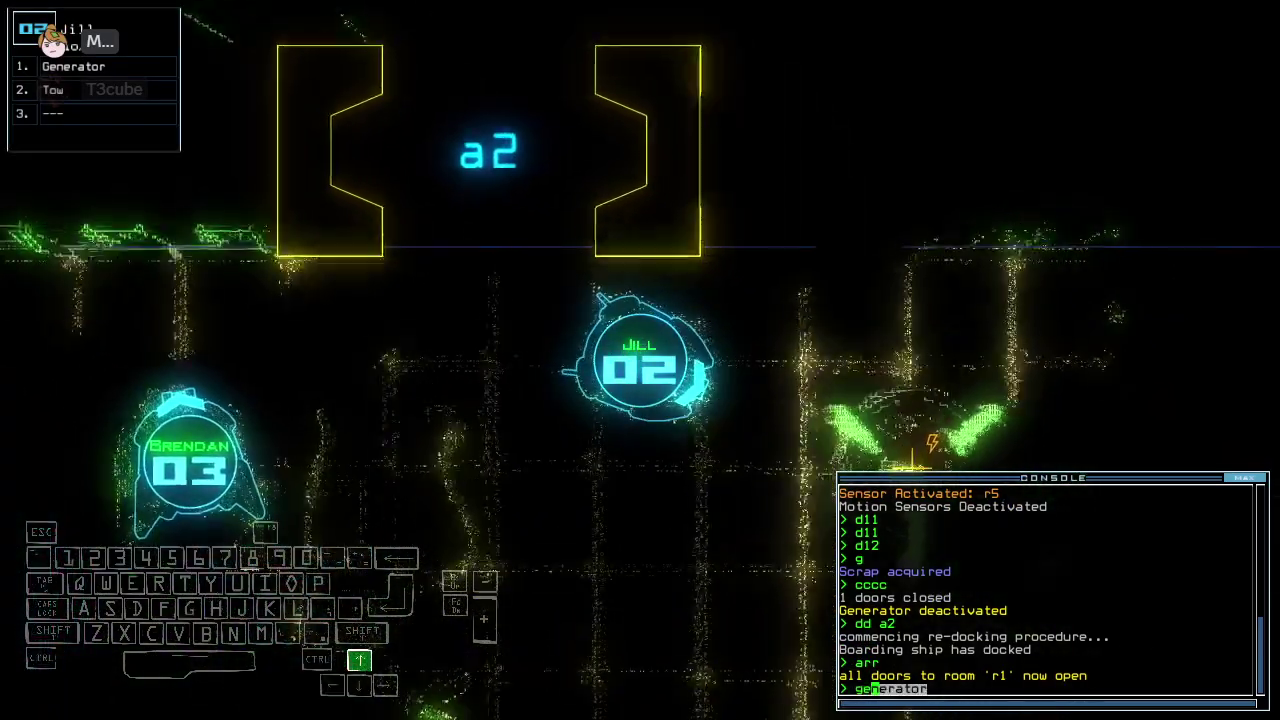
pyautogui.write('generator')
pyautogui.press('Return')
pyautogui.press('space')
pyautogui.press('space')
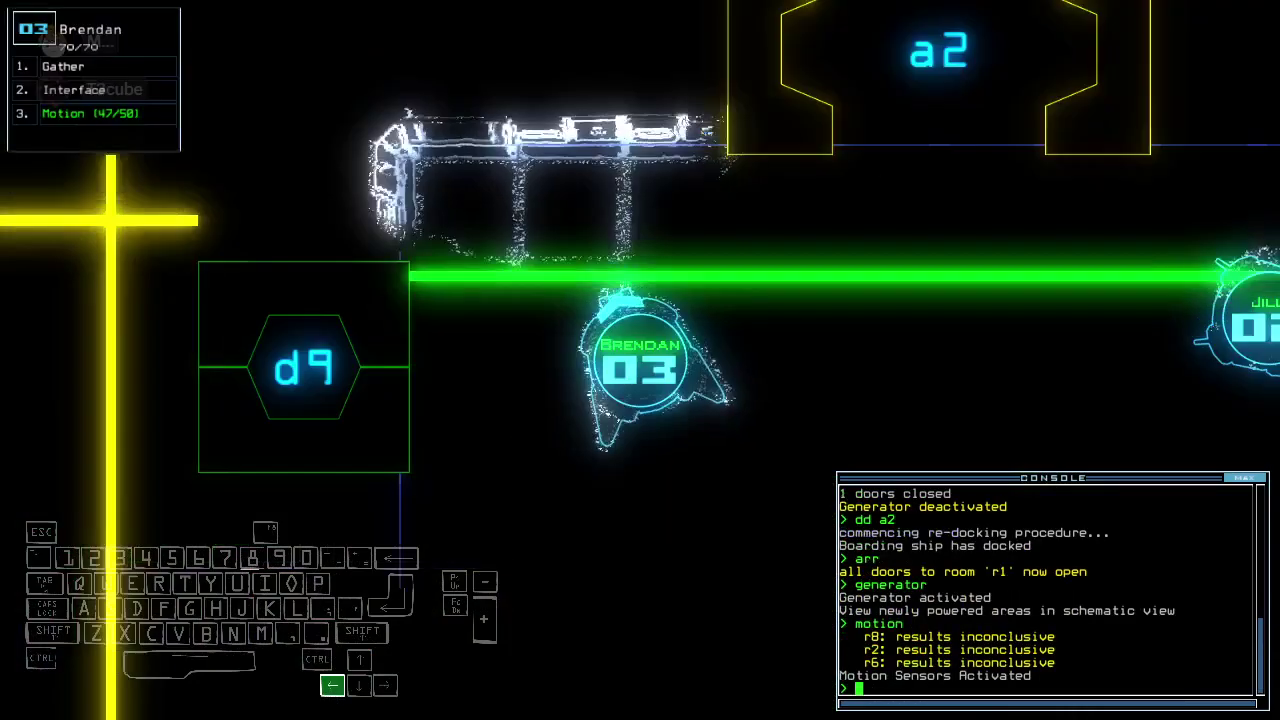
pyautogui.write('d9')
# - Open door d9, drive Brendan through and gather 1 P-Fuel and 1 J-Fuel
pyautogui.press('Return')
pyautogui.press('Up')
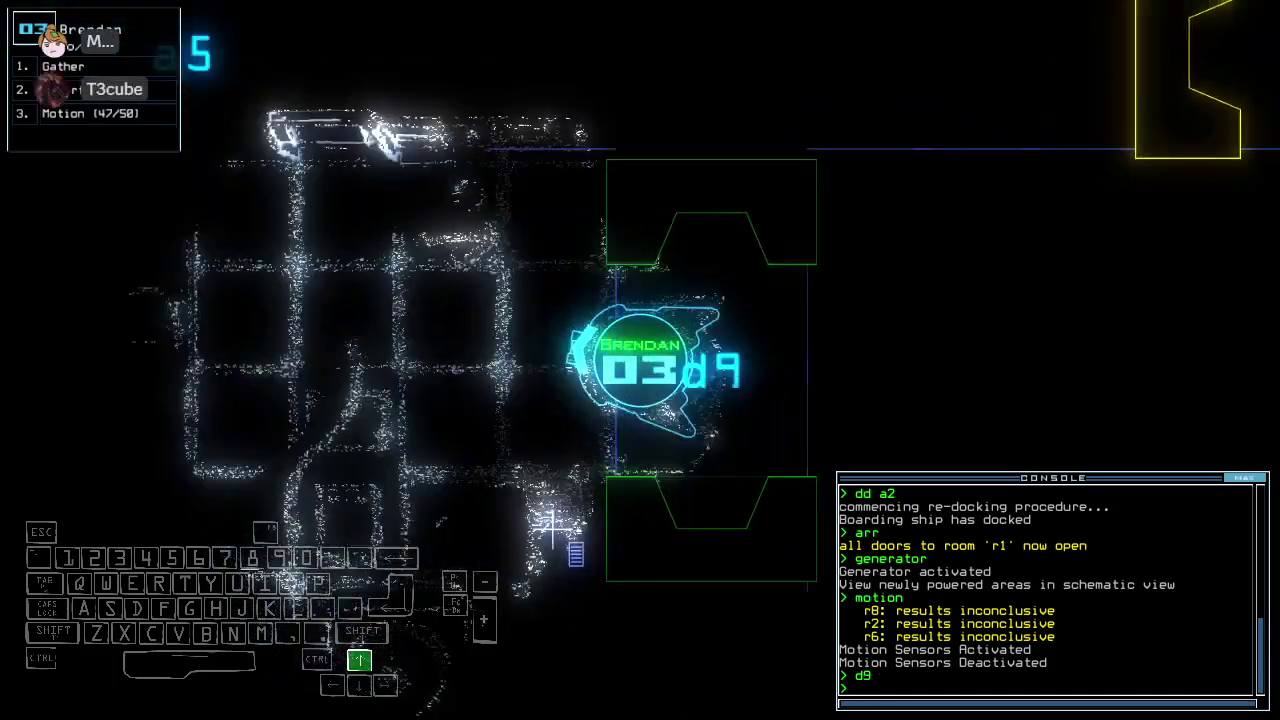
pyautogui.write('g')
pyautogui.press('Return')
pyautogui.press('space')
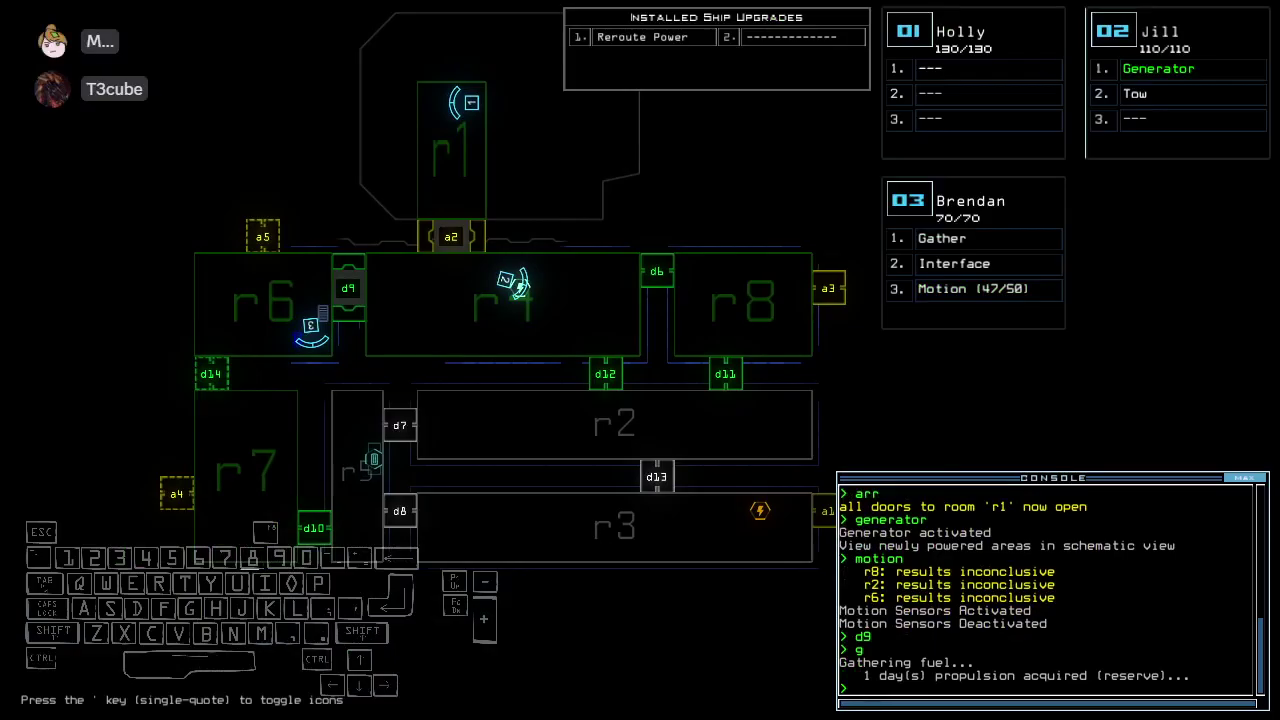
pyautogui.press('Up')
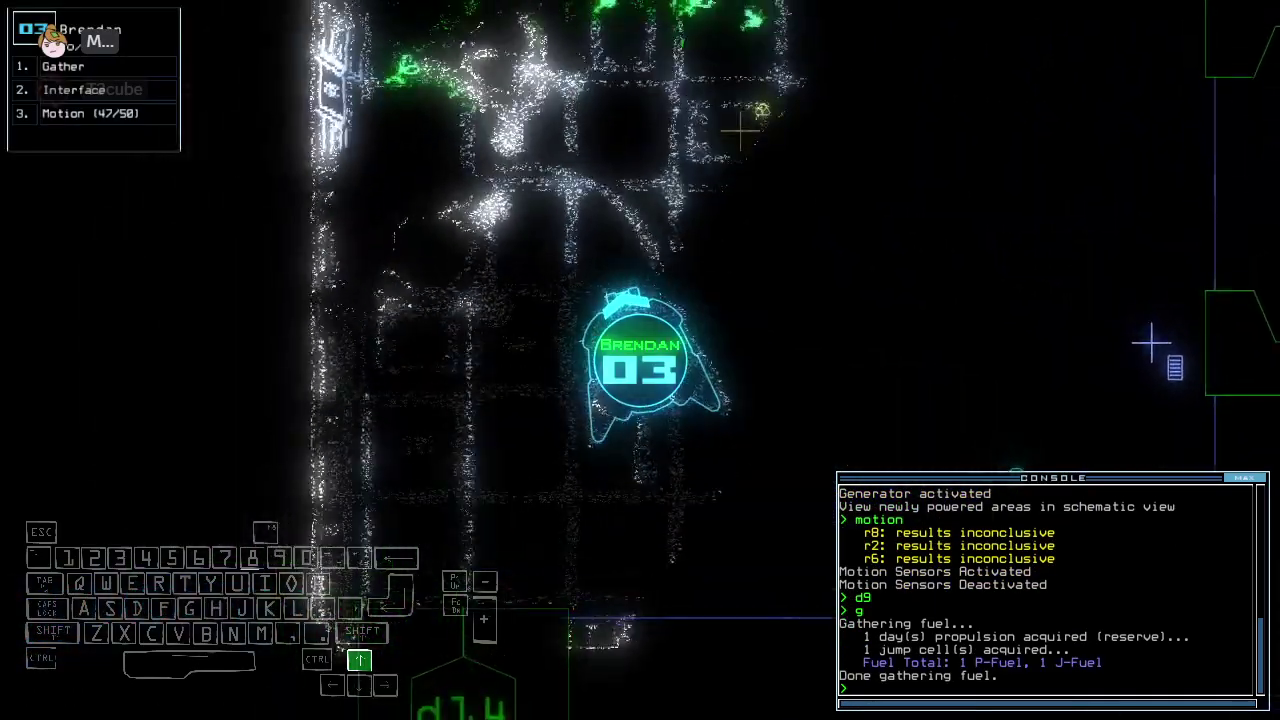
pyautogui.write('g')
# - Gather more scrap with Brendan, close the nearby doors and toggle door d14
pyautogui.press('Return')
pyautogui.press('Up')
pyautogui.write('cccc')
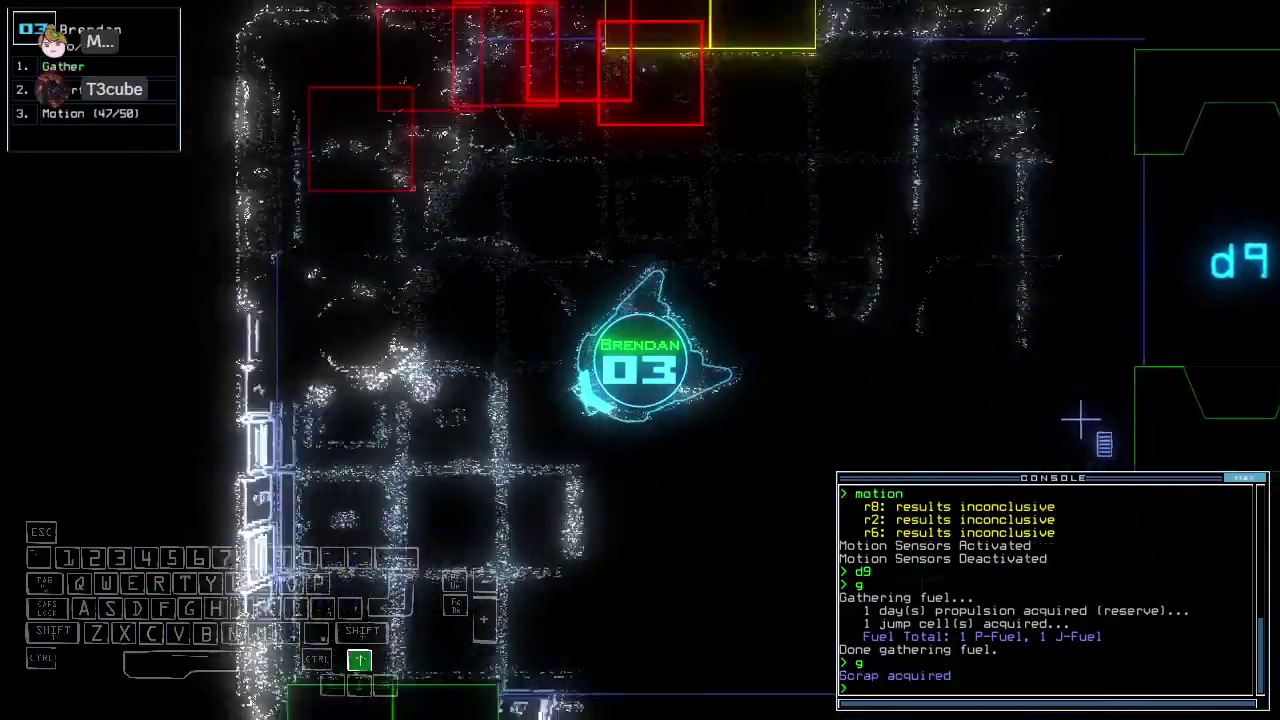
pyautogui.press('Return')
pyautogui.write('d14')
pyautogui.press('Return')
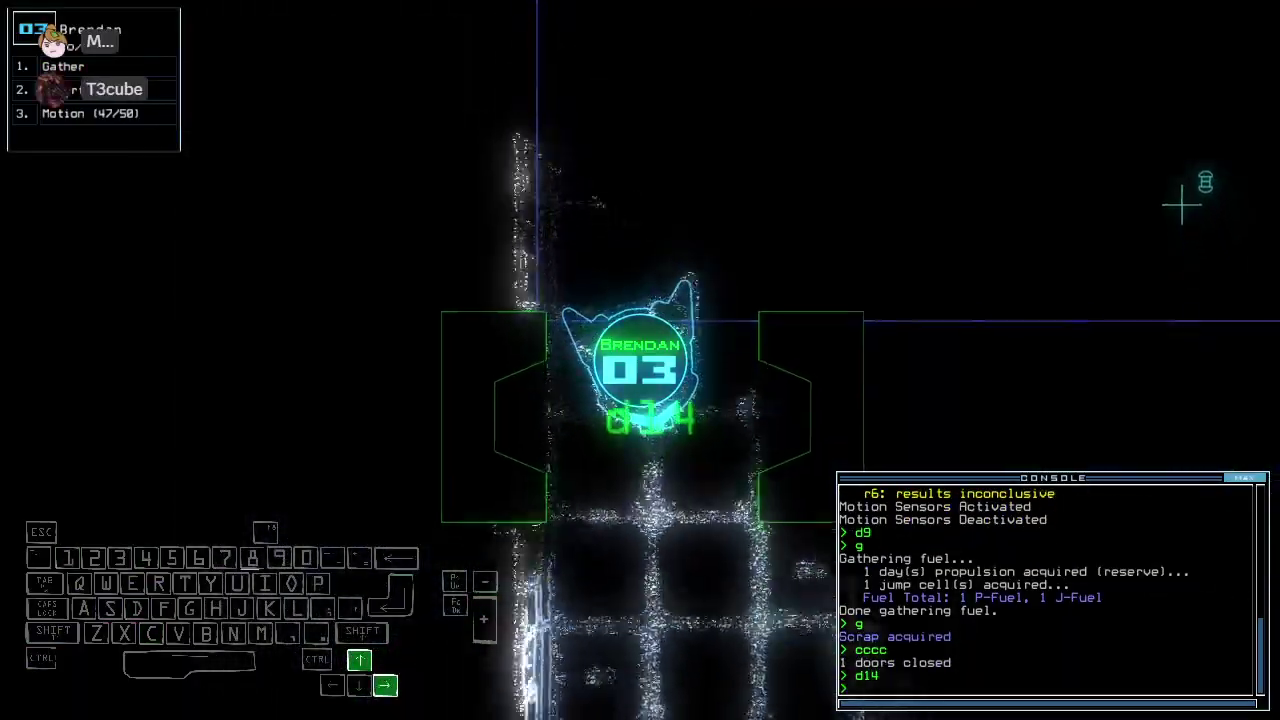
pyautogui.write('back 2')
# - Send Drone 2 back to r1 and start re-docking at airlock a4
pyautogui.press('Return')
pyautogui.press('Up')
pyautogui.press('Up')
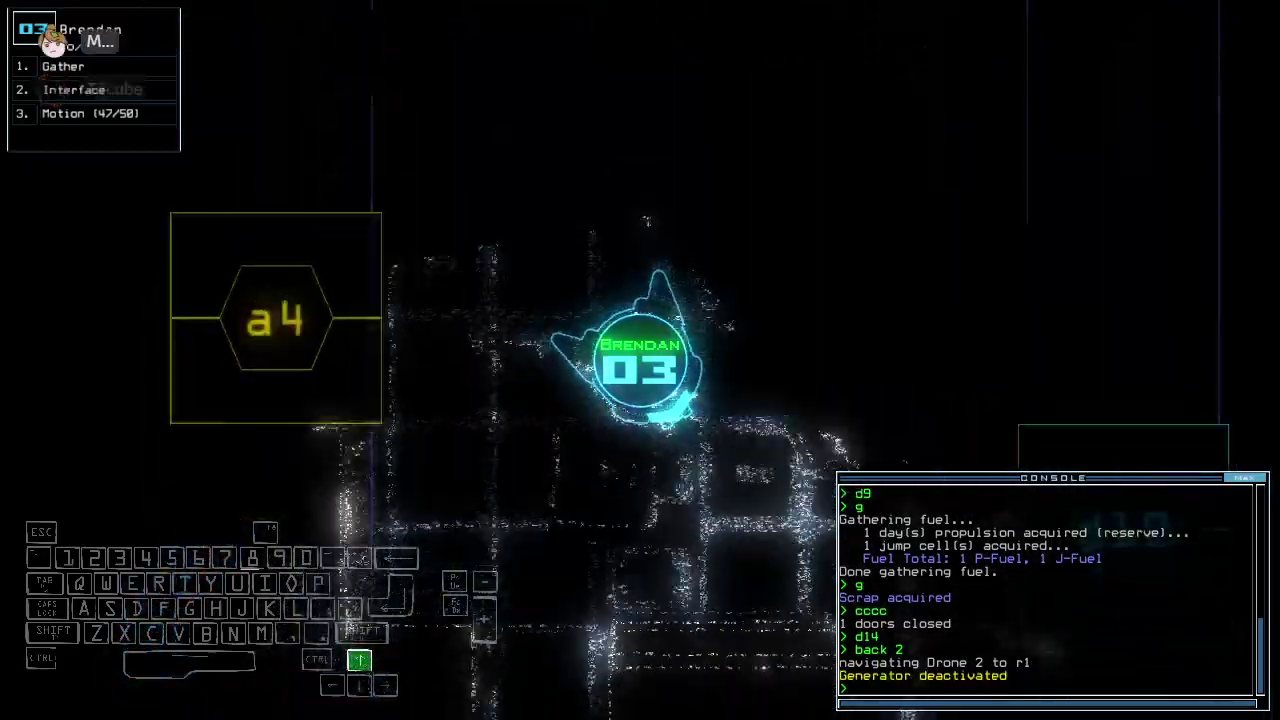
pyautogui.write('dd a4')
pyautogui.press('Return')
pyautogui.press('Down')
# - Open all doors to r1, swap Drone 2's interface for tow and tow the Reroute Power upgrade
pyautogui.press('Right')
pyautogui.write('ar')
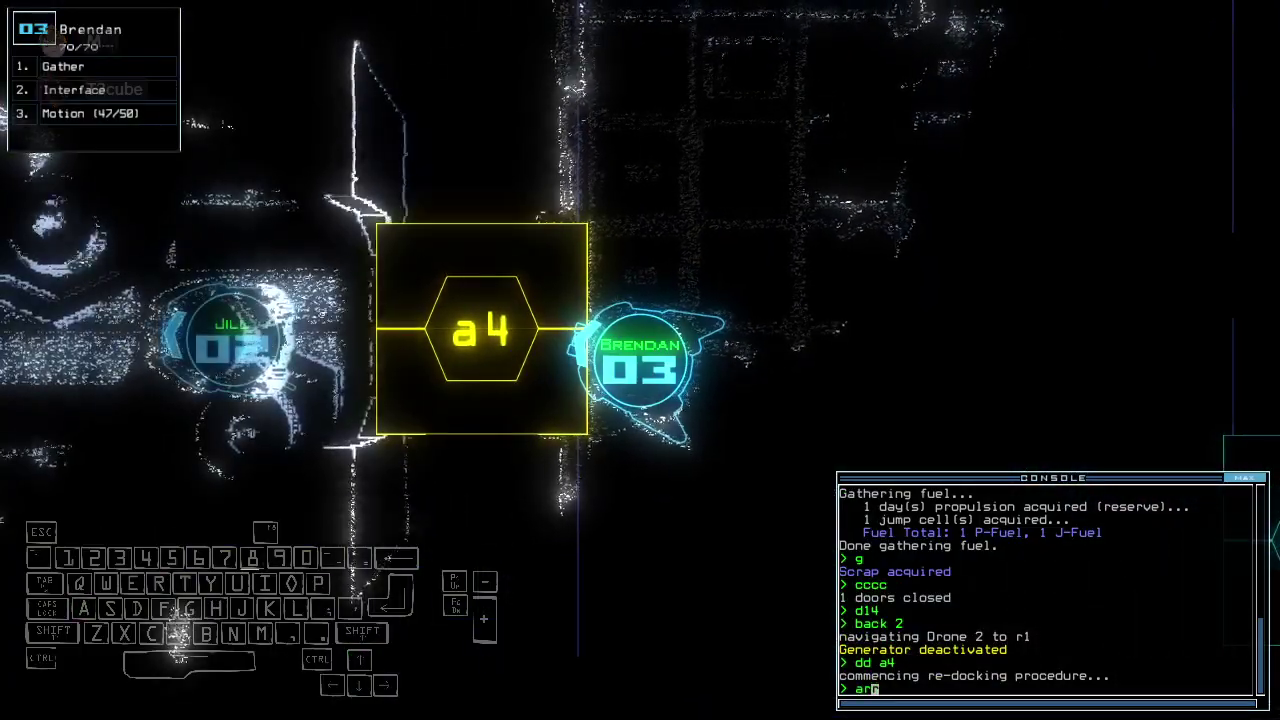
pyautogui.write('r')
pyautogui.press('Return')
pyautogui.write('swap in to')
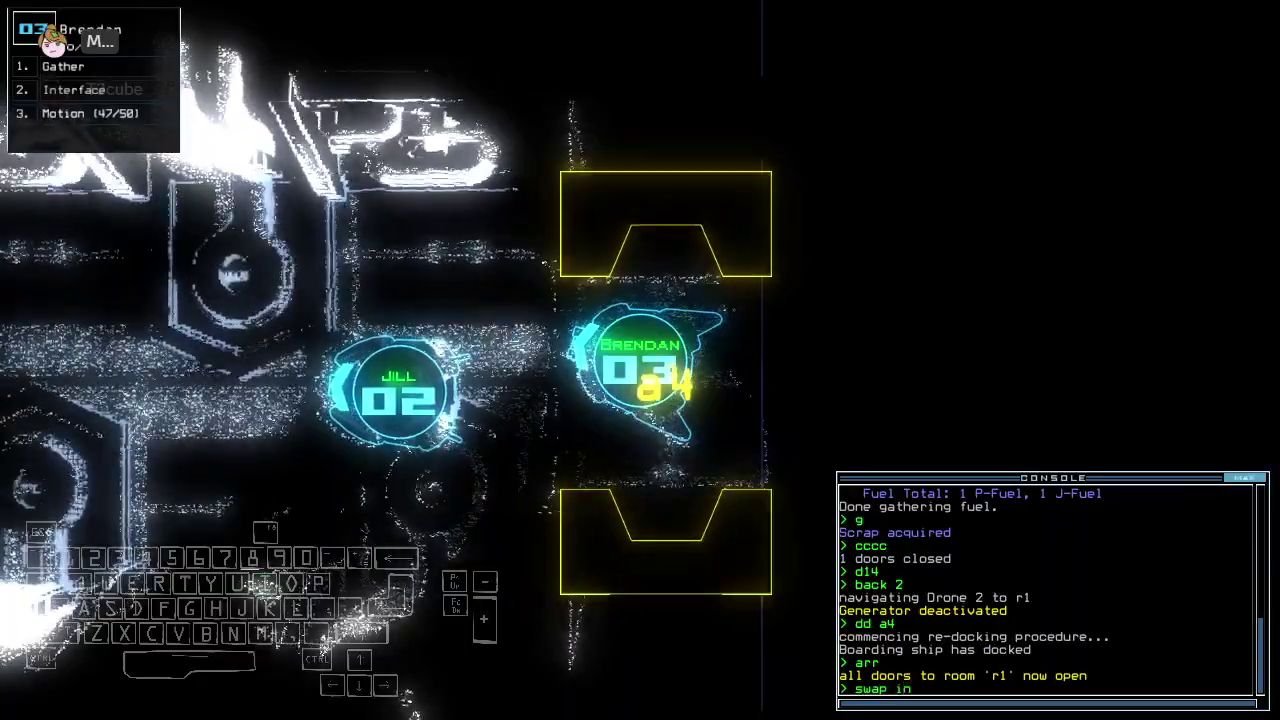
pyautogui.press('Return')
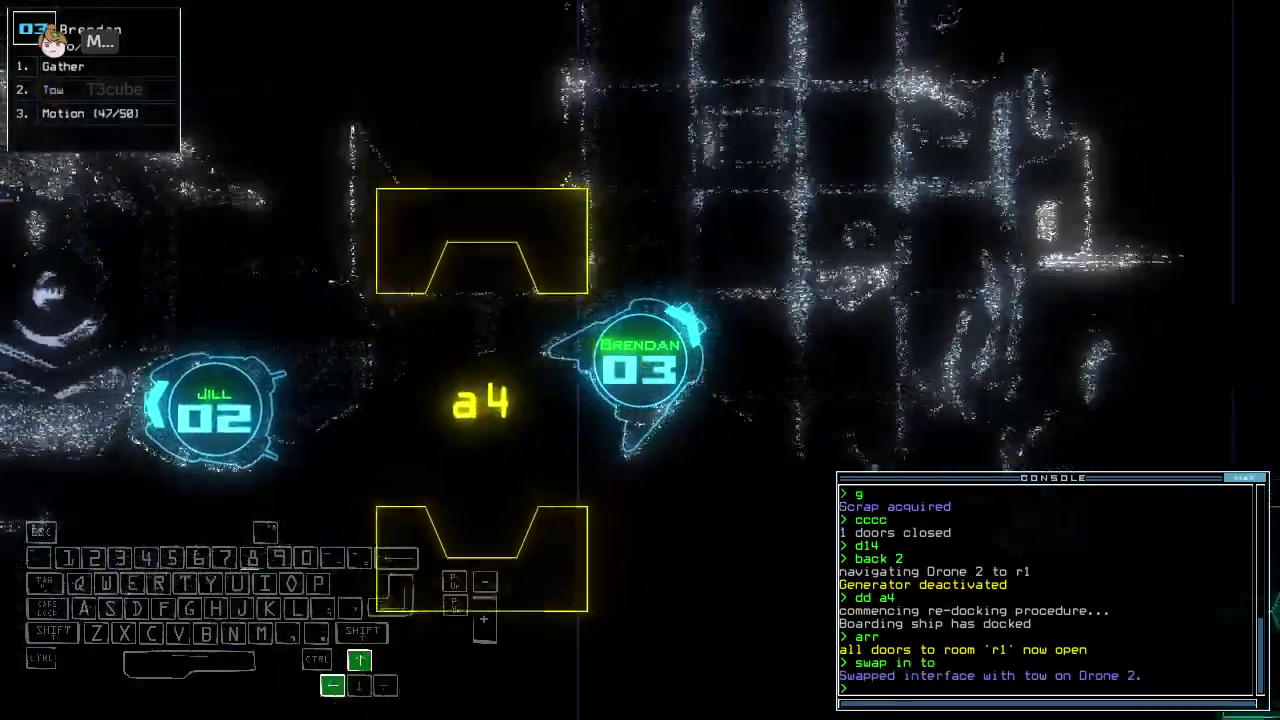
pyautogui.write('tow')
pyautogui.press('Return')
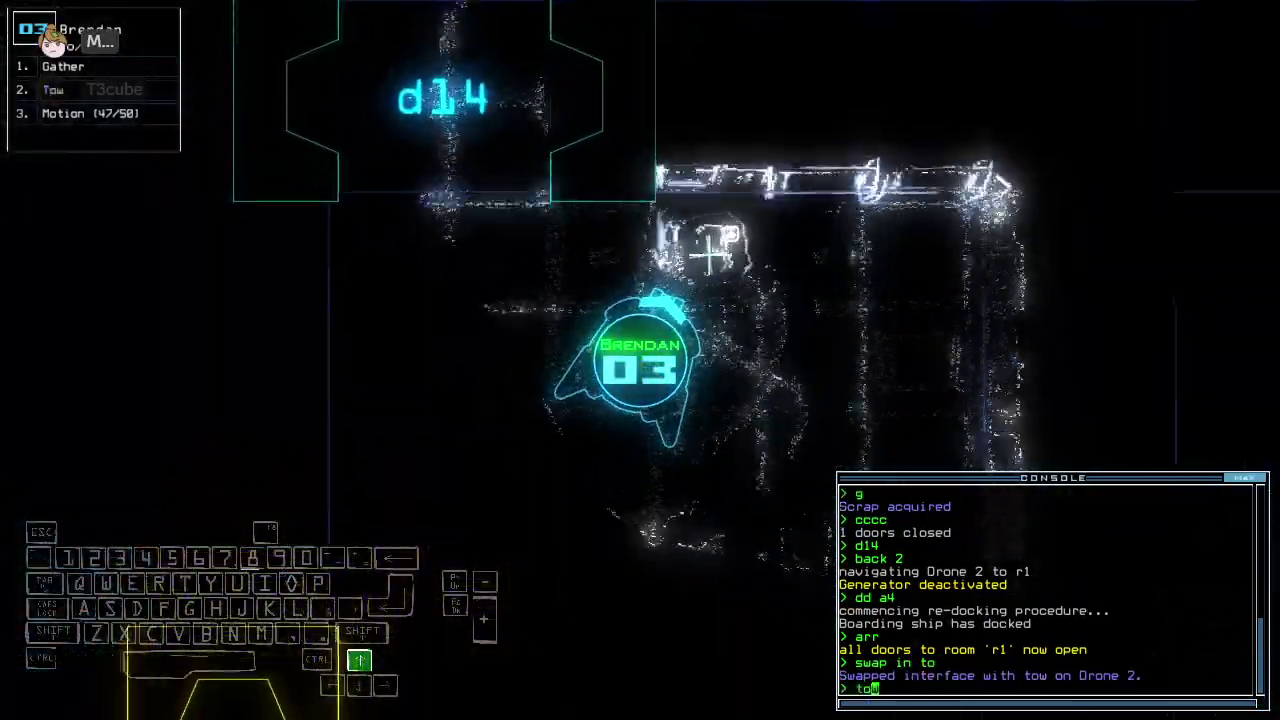
# - Pilot Brendan and drone 03 out, then end the run from the Pause menu
pyautogui.press('Left')
pyautogui.press('Down')
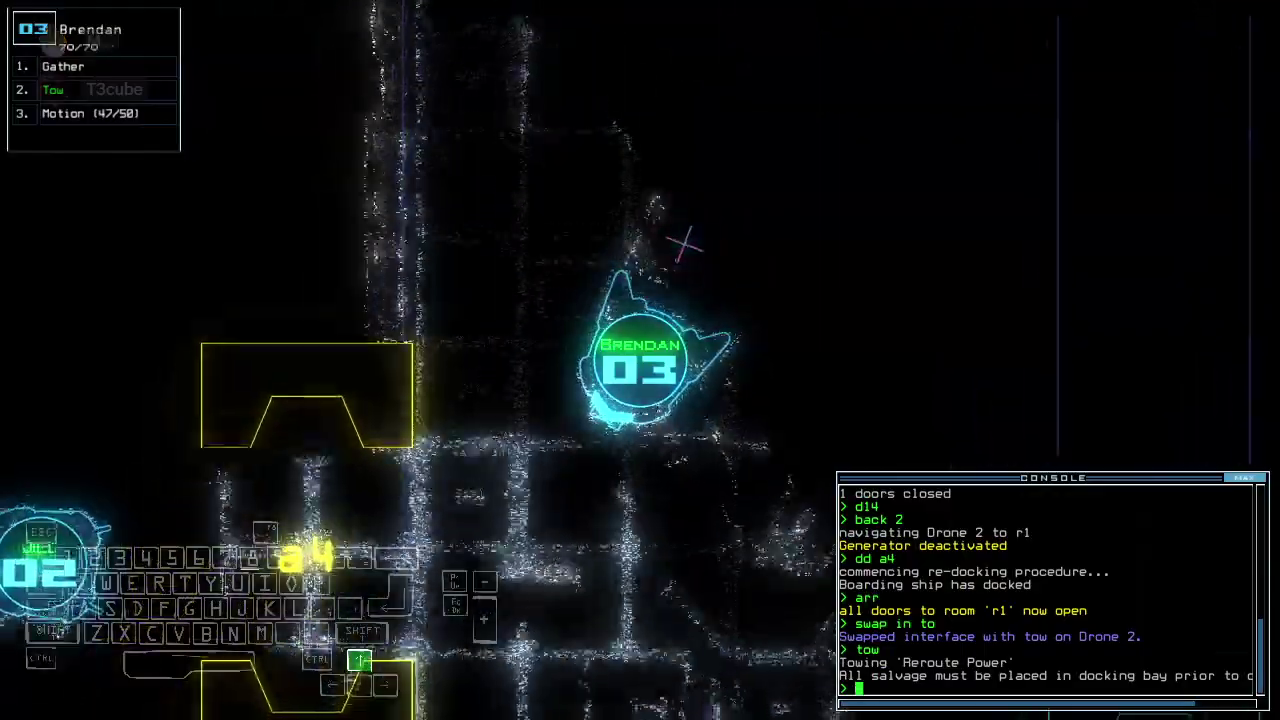
pyautogui.press('Up')
pyautogui.press('Up')
pyautogui.write('out')
pyautogui.press('Left')
pyautogui.press('space')
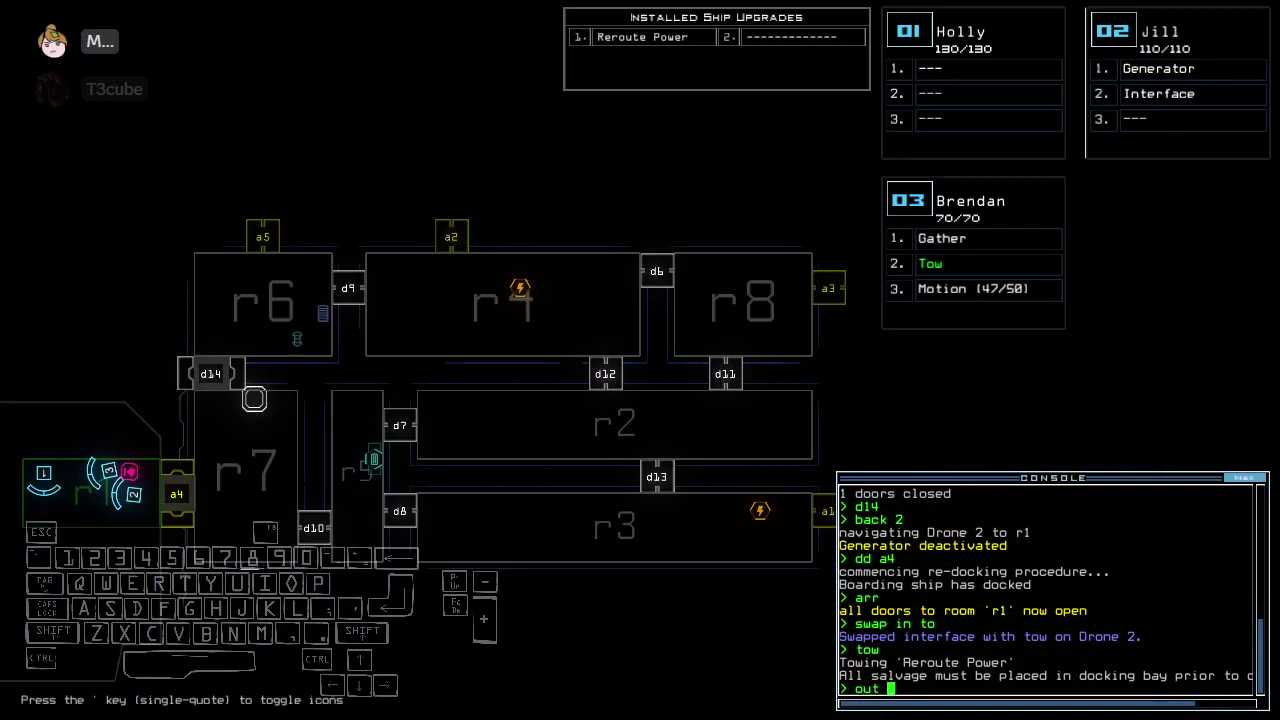
pyautogui.press('Escape')
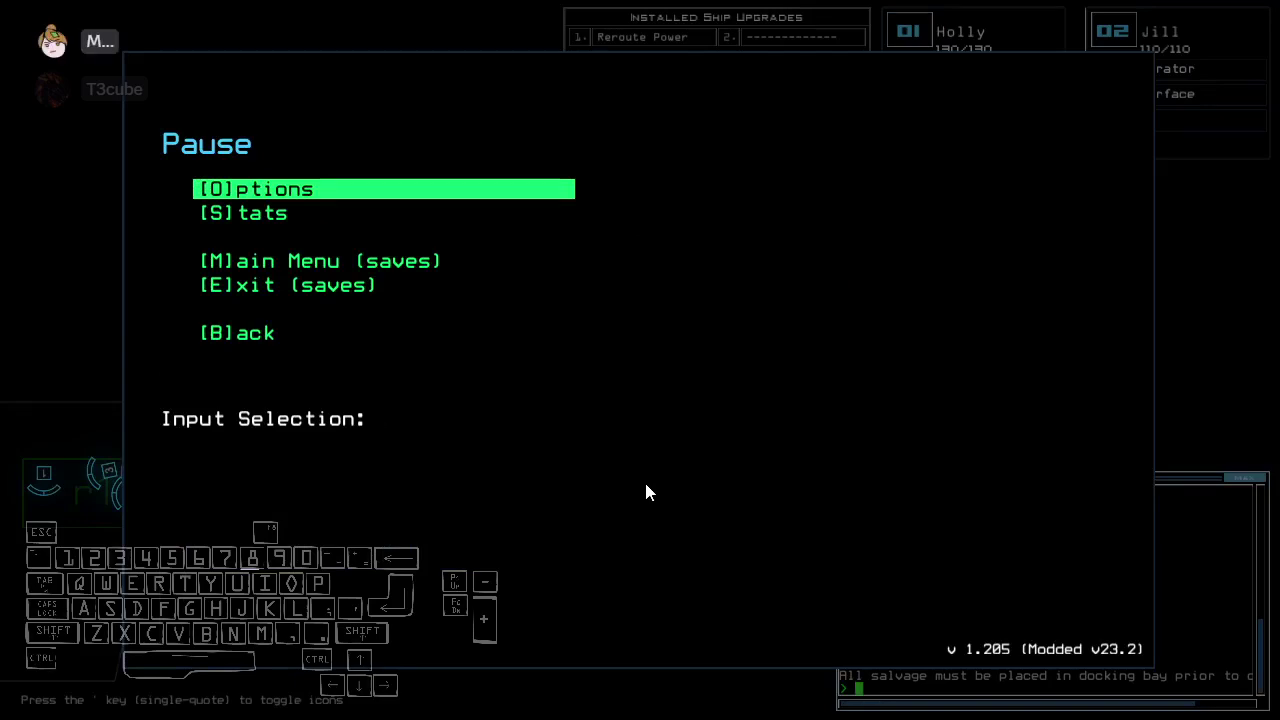
pyautogui.press('m')
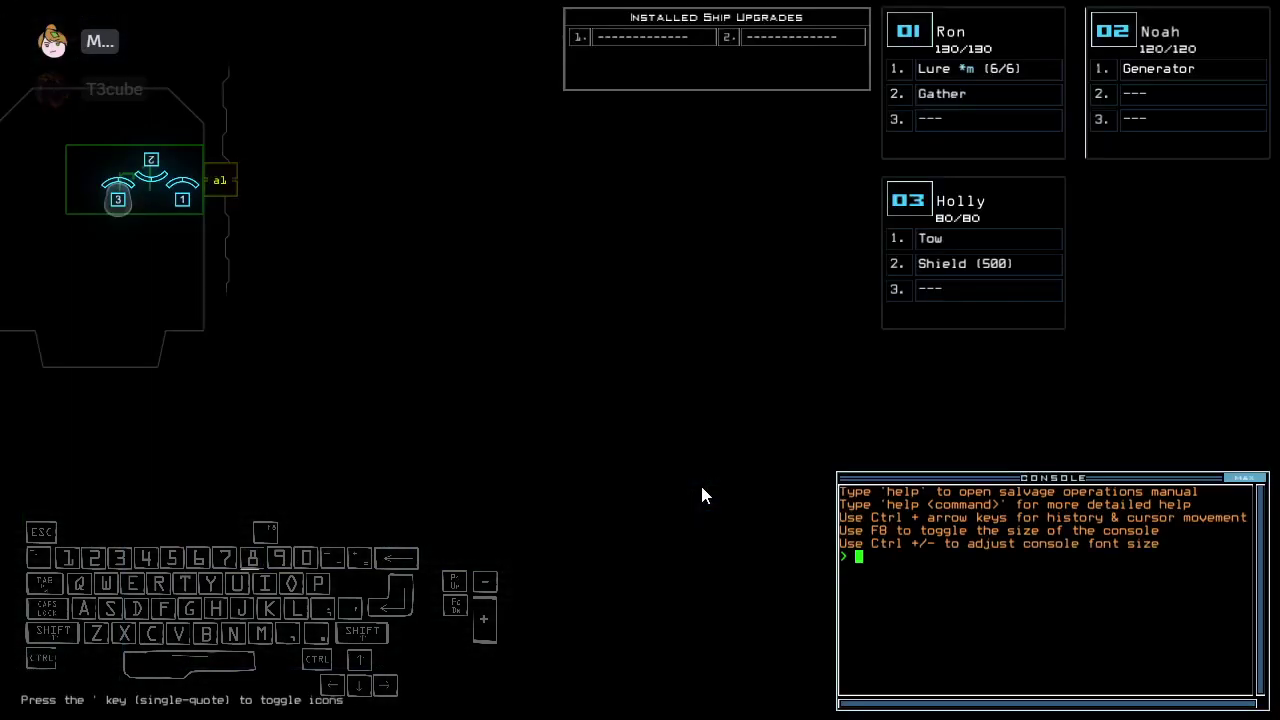
# - Check MUTEKI B's status and run 'ready ;set 2' and 'ready 3;set 2' to reshuffle upgrades
pyautogui.press('Right')
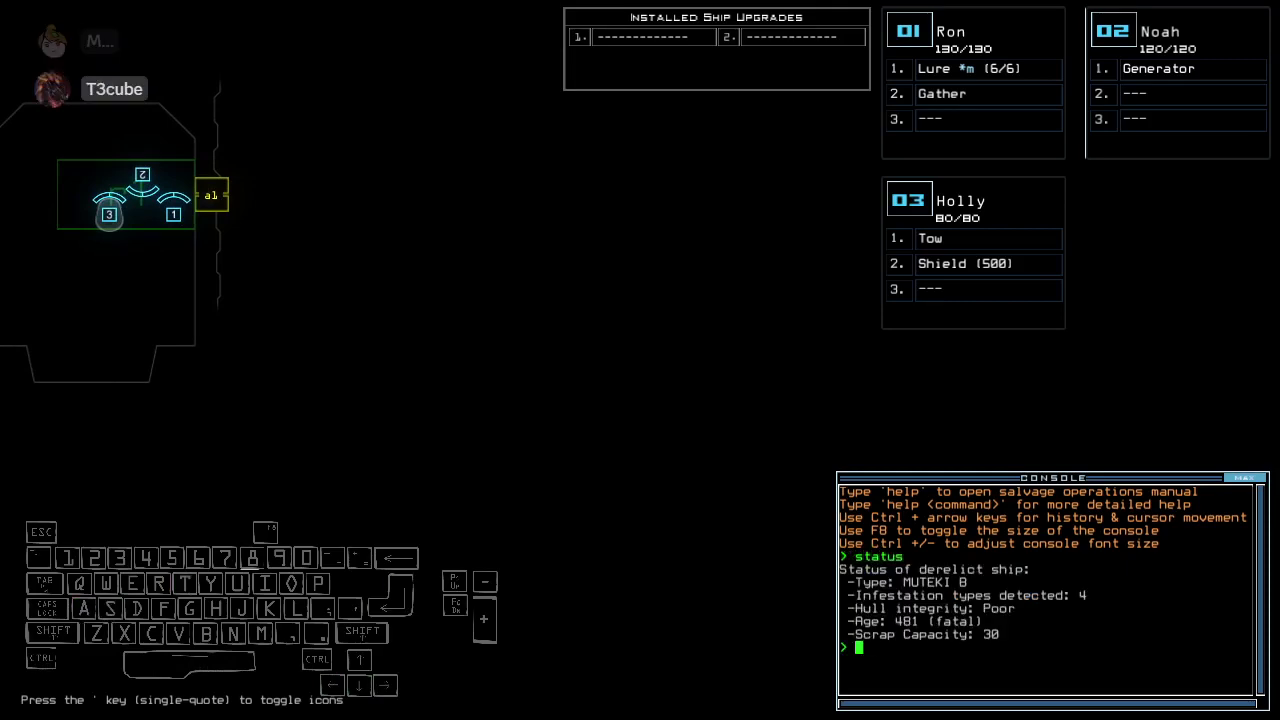
pyautogui.write('3')
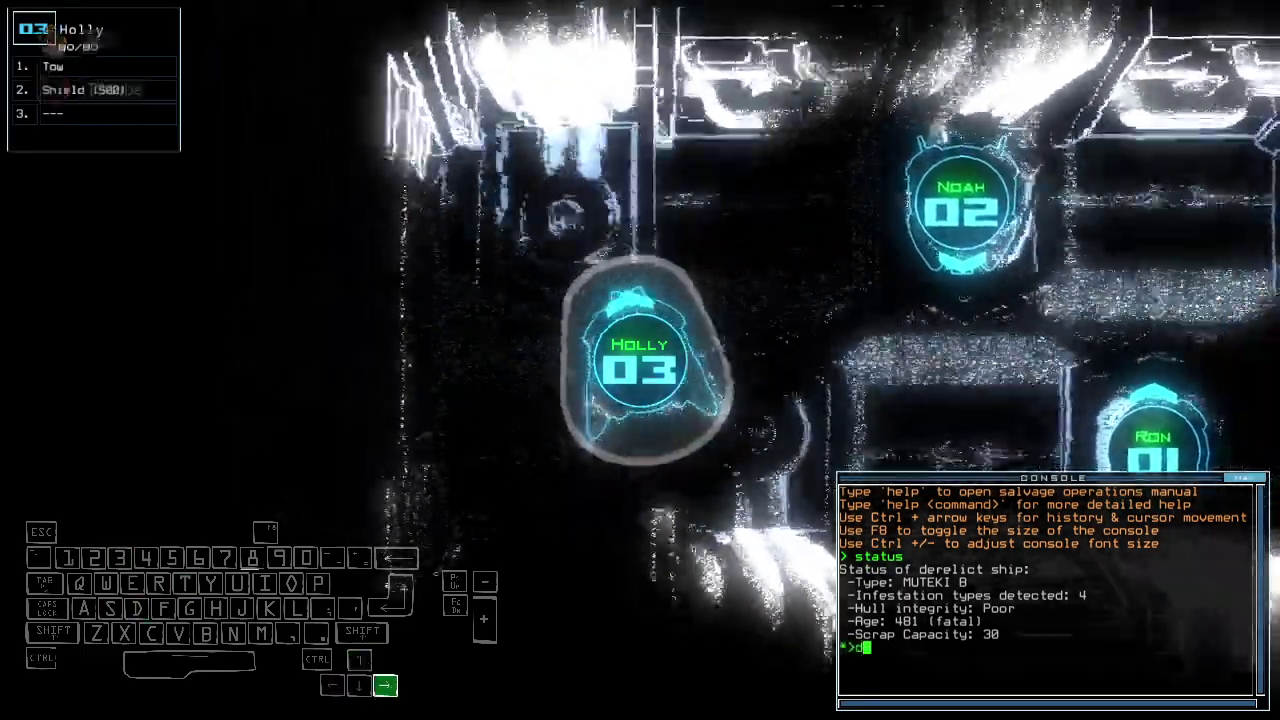
pyautogui.write('deg')
pyautogui.press('Return')
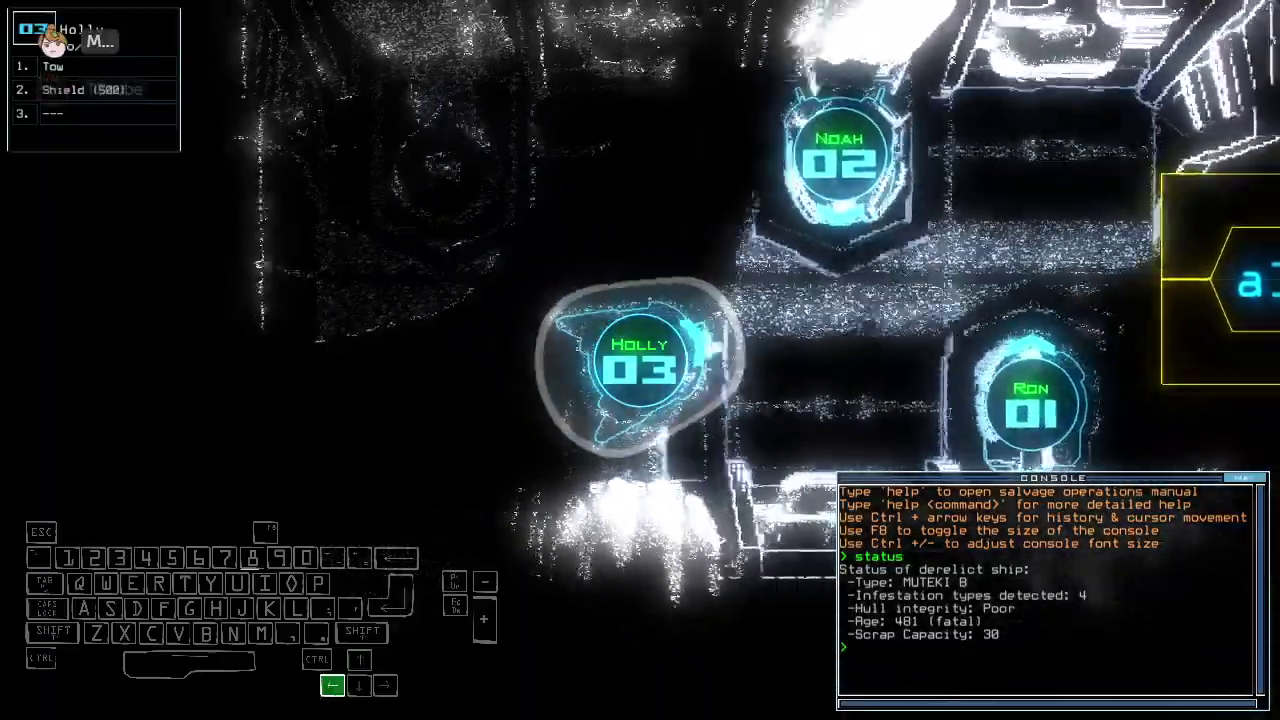
pyautogui.write('1')
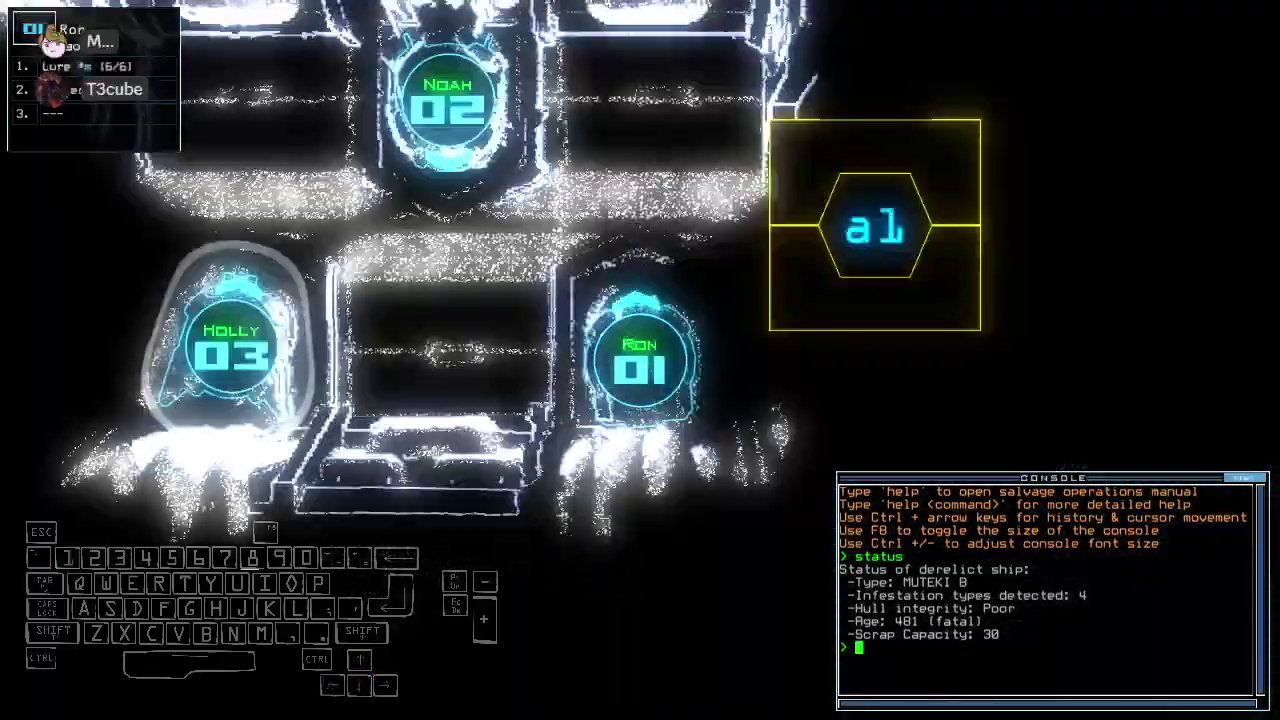
pyautogui.write('ready ;set 2')
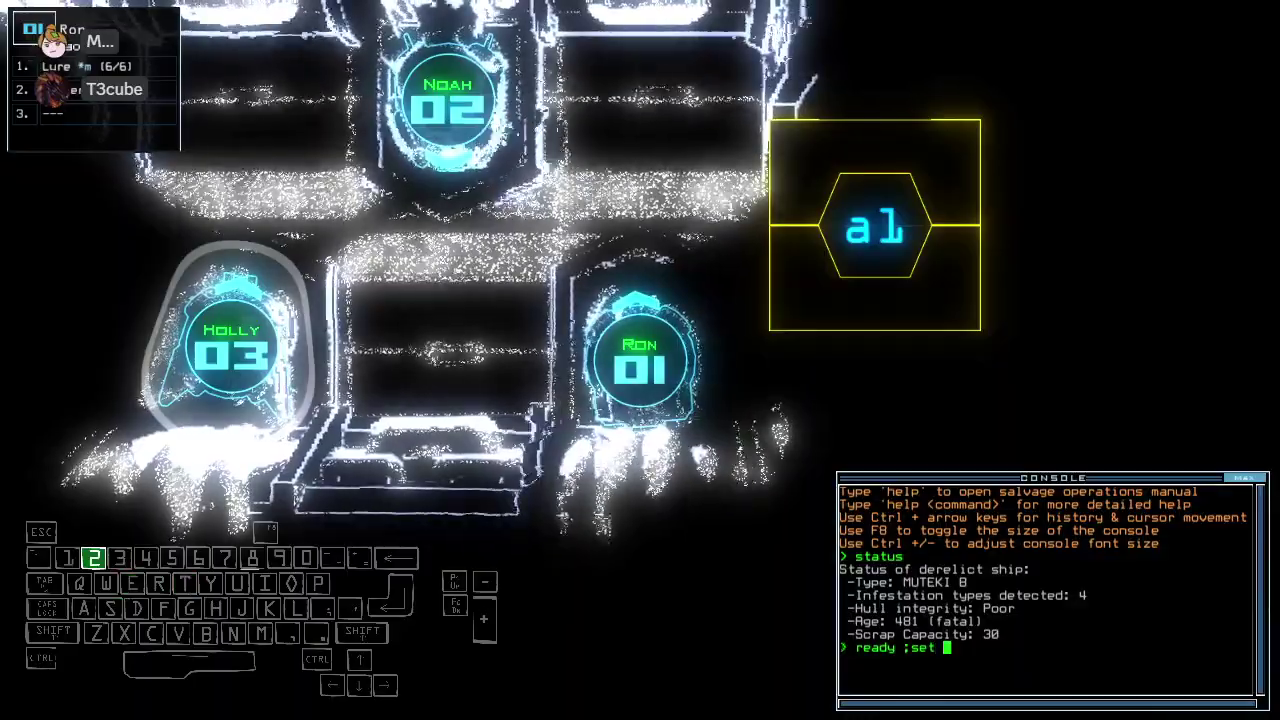
pyautogui.press('Return')
pyautogui.write('ready 3;')
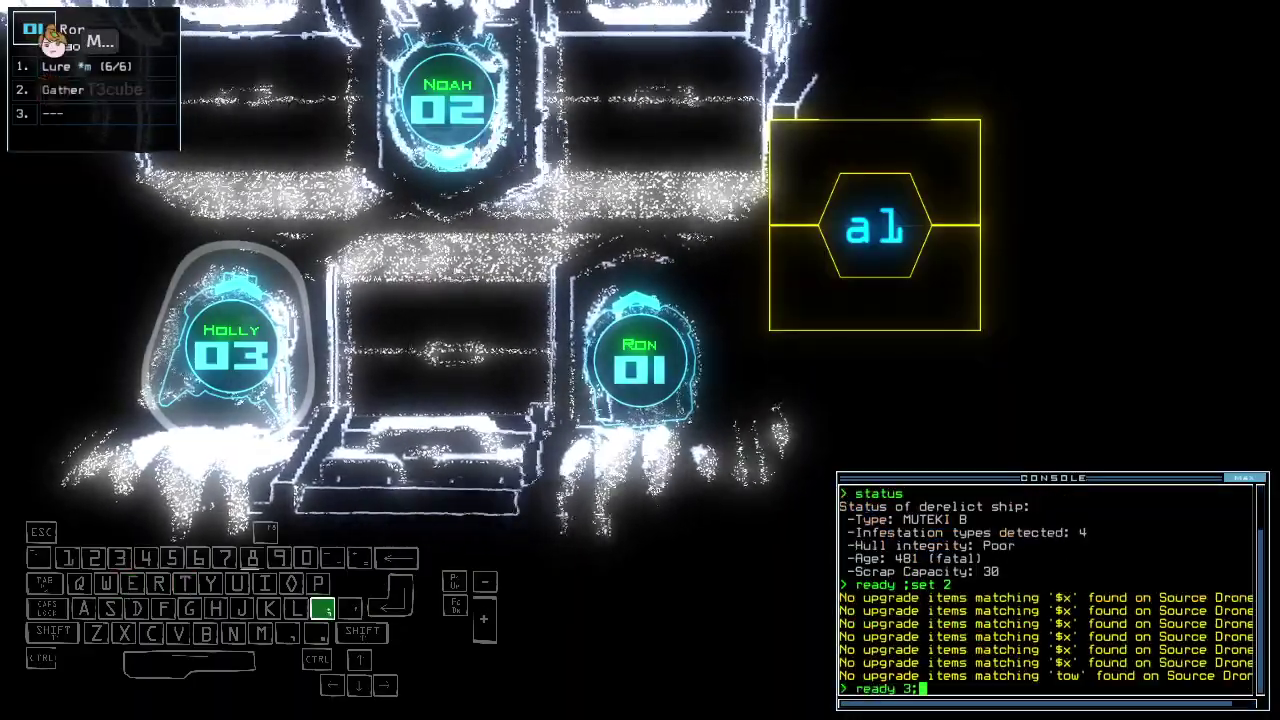
pyautogui.write('set 2')
pyautogui.press('Return')
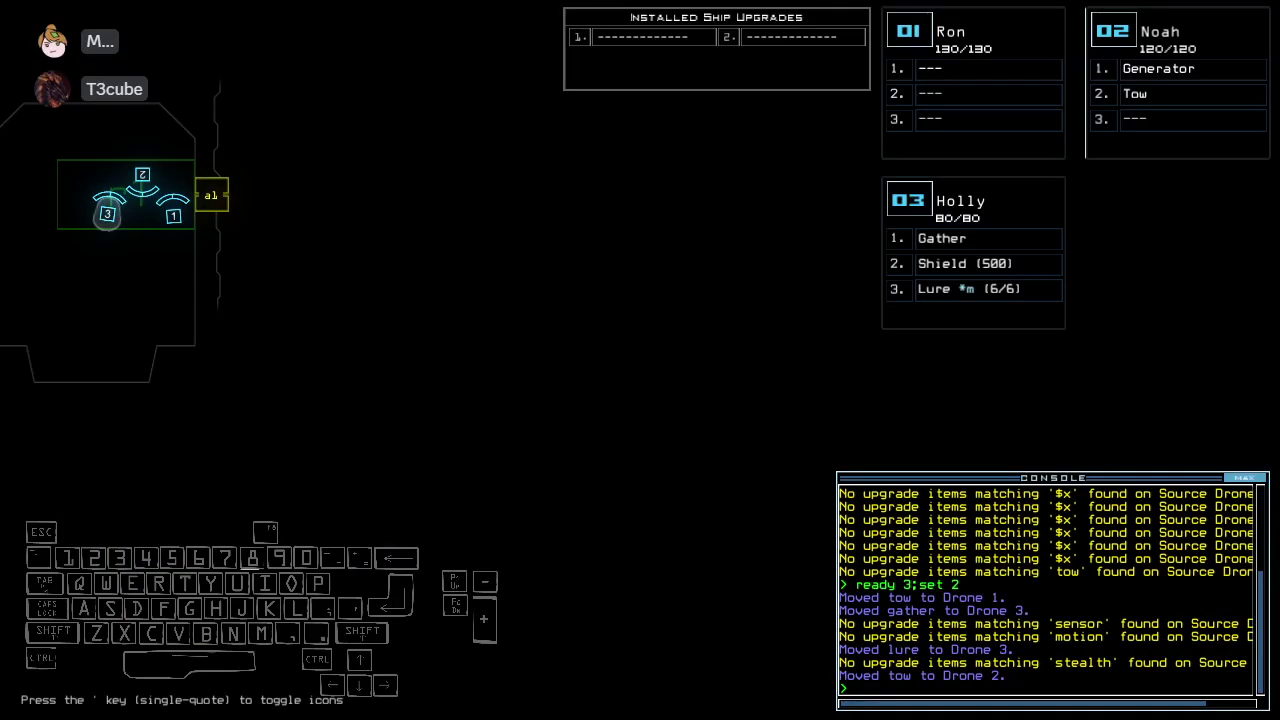
# - Run degauss and activate Holly's shield
pyautogui.press('Escape')
pyautogui.write('degauss')
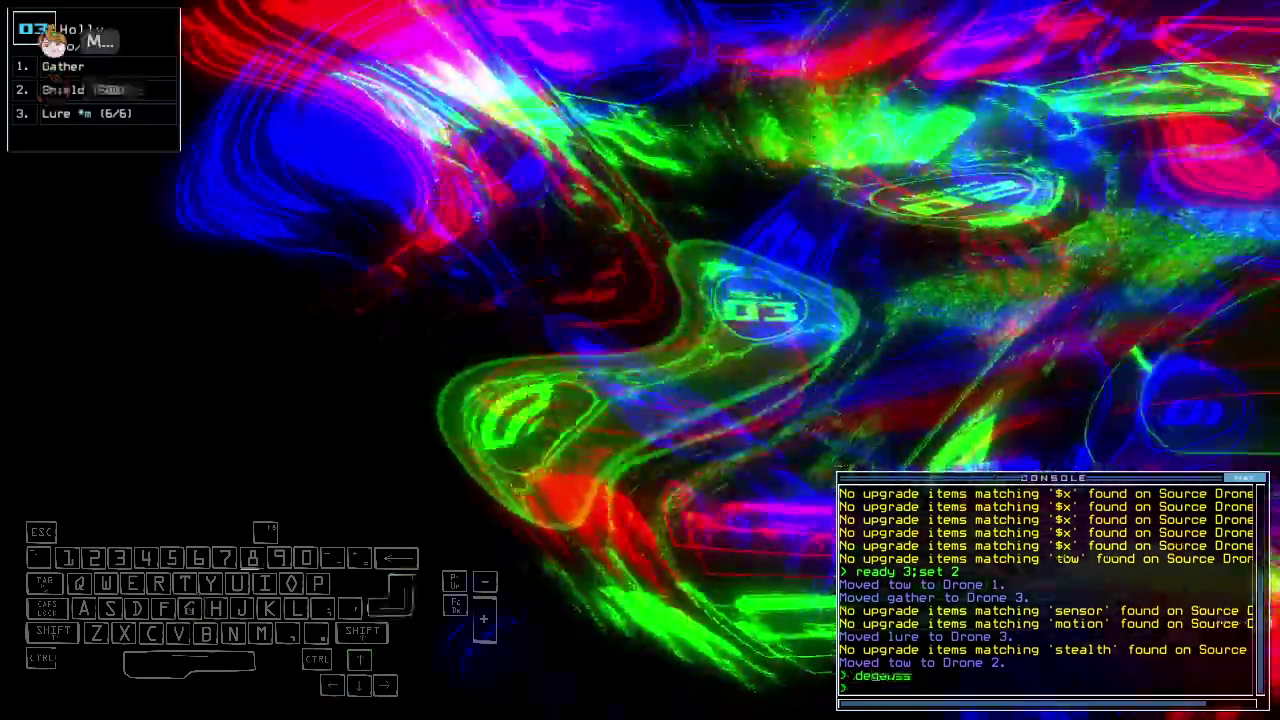
pyautogui.press('Return')
pyautogui.write('sh')
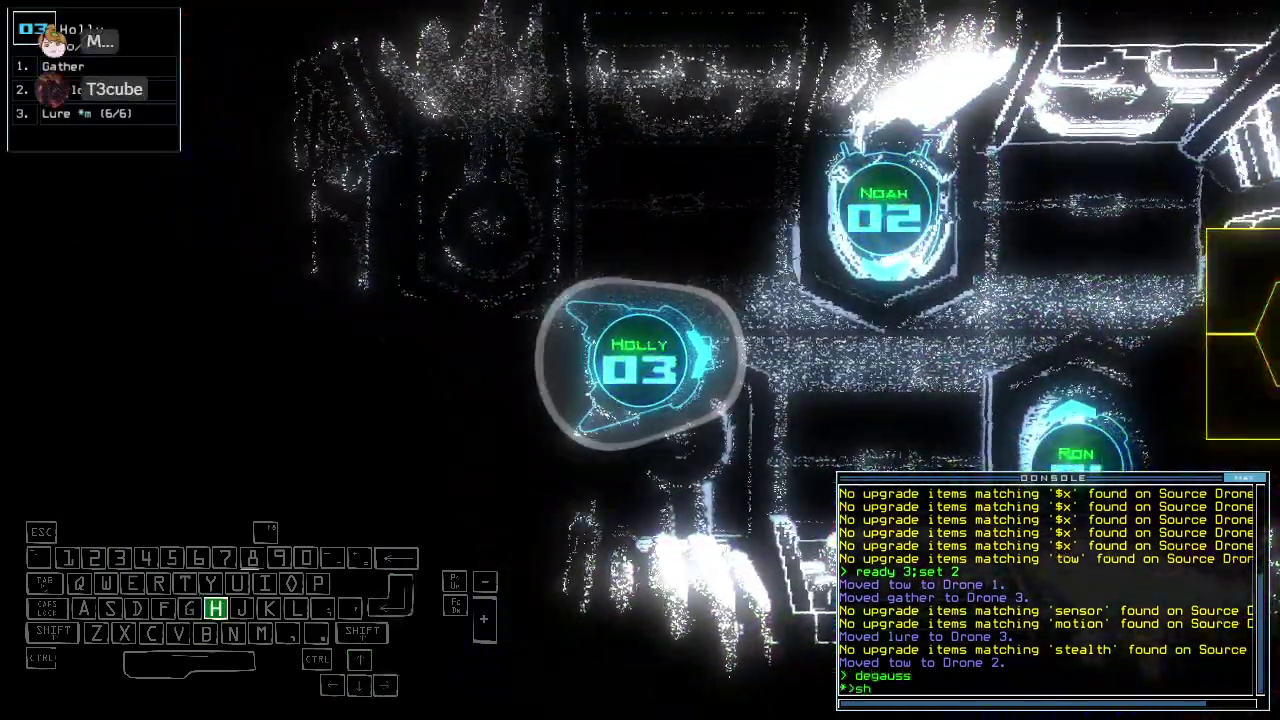
pyautogui.press('Return')
pyautogui.press('Left')
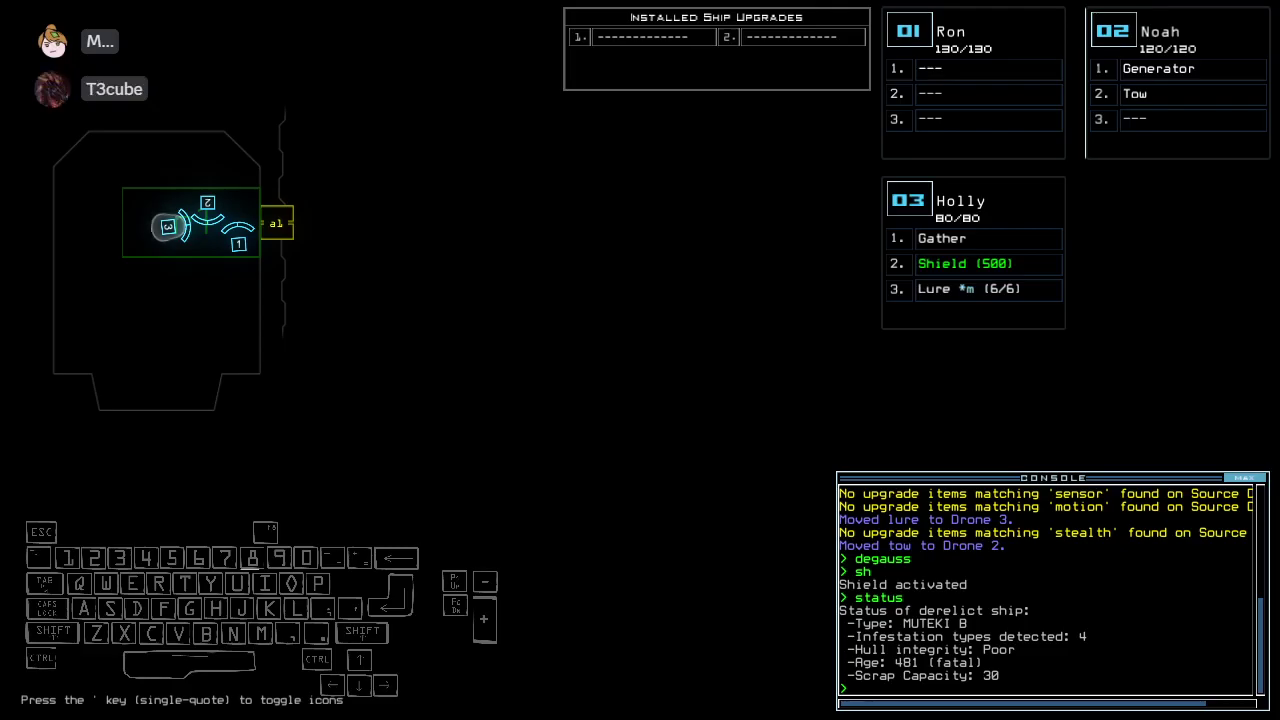
# - Close all doors to room r1 with vv, check drones Noah and Ron, and open alias
pyautogui.press('space')
pyautogui.write('d')
pyautogui.press('Return')
pyautogui.press('Up')
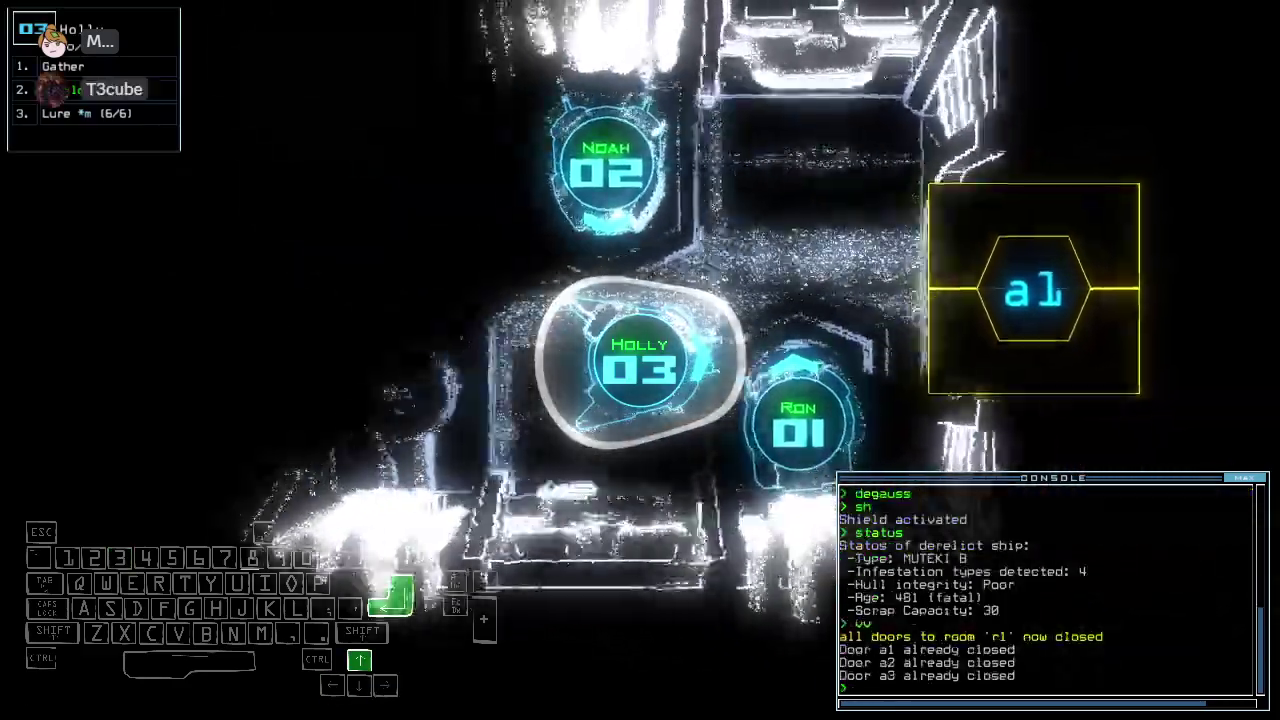
pyautogui.press('2')
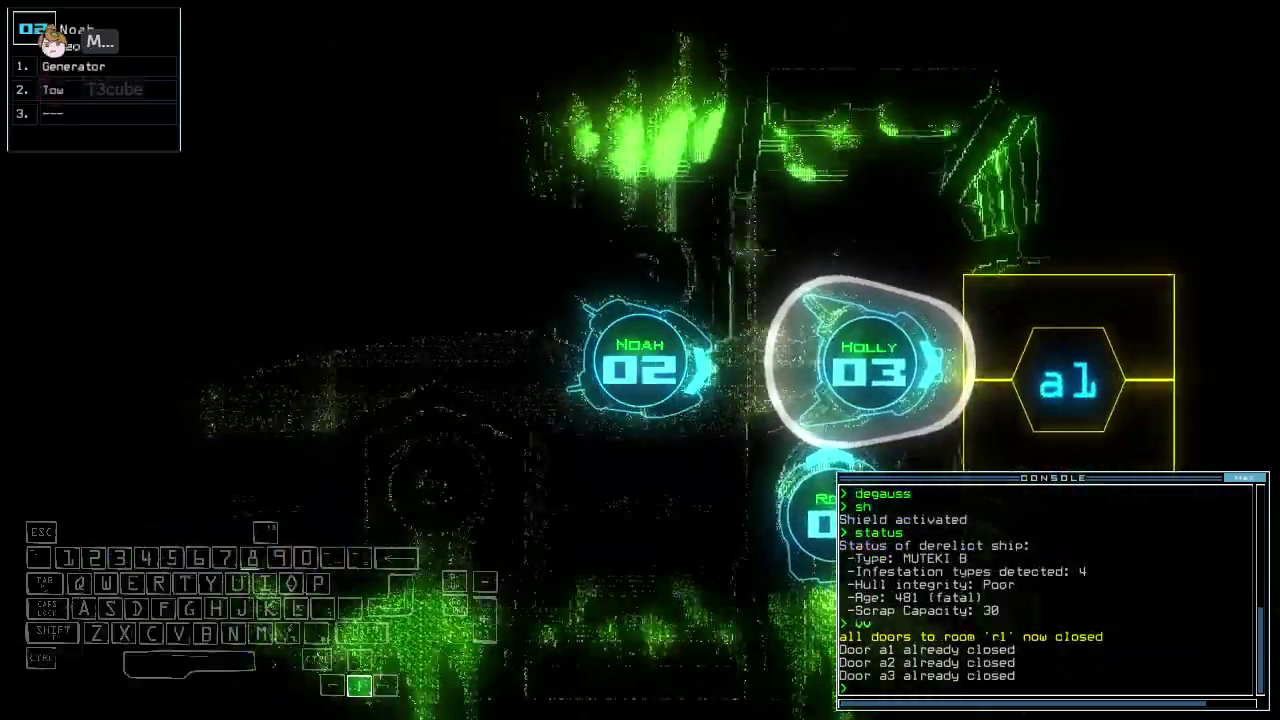
pyautogui.press('Down')
pyautogui.press('Left')
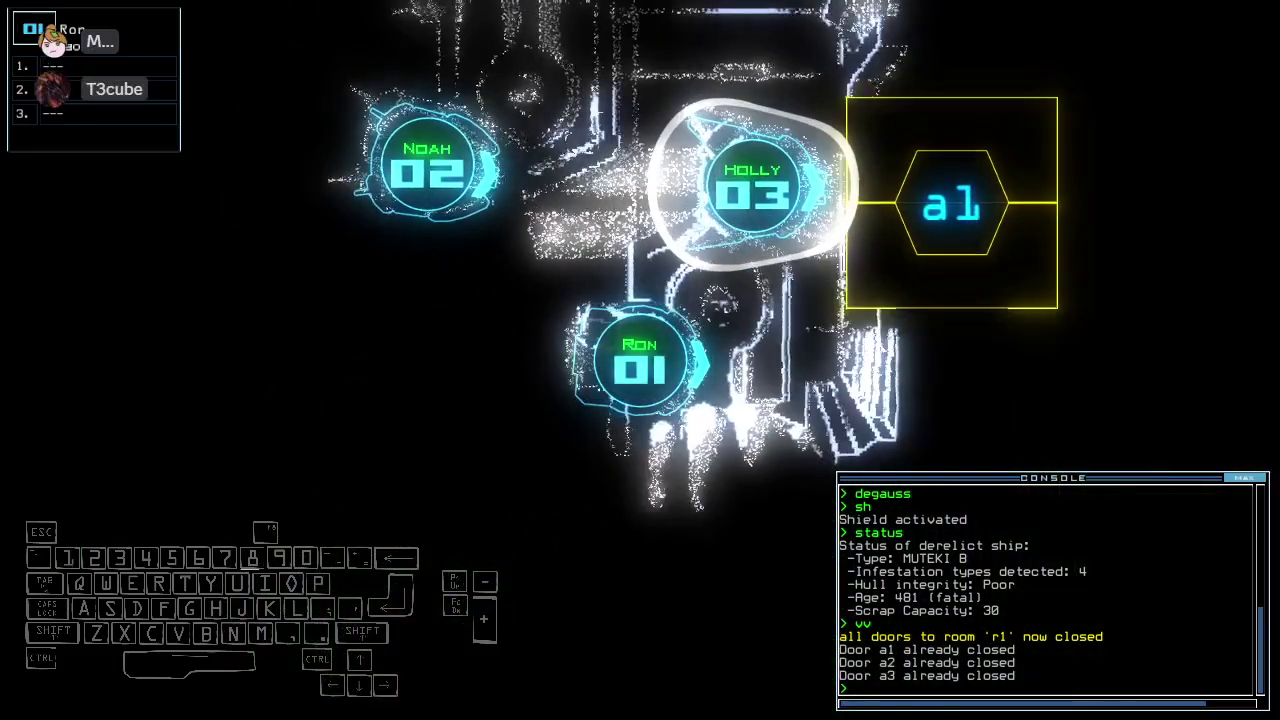
pyautogui.press('space')
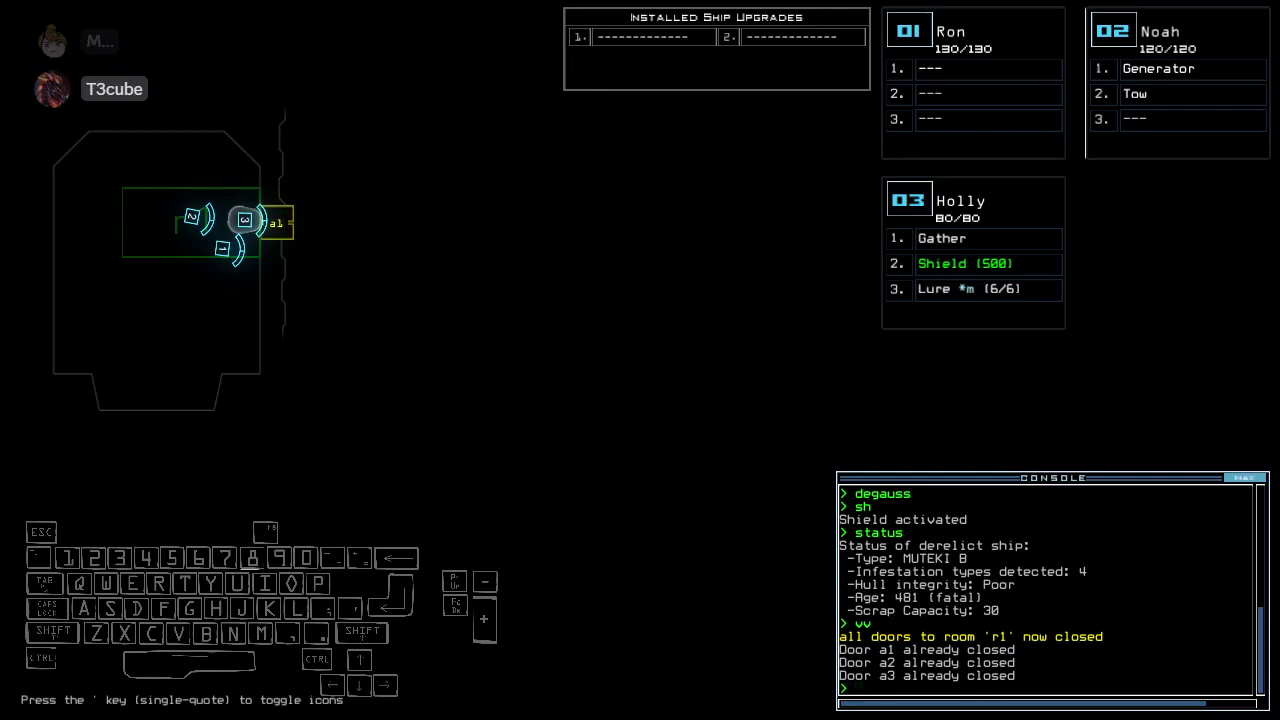
pyautogui.write('al')
pyautogui.press('Return')
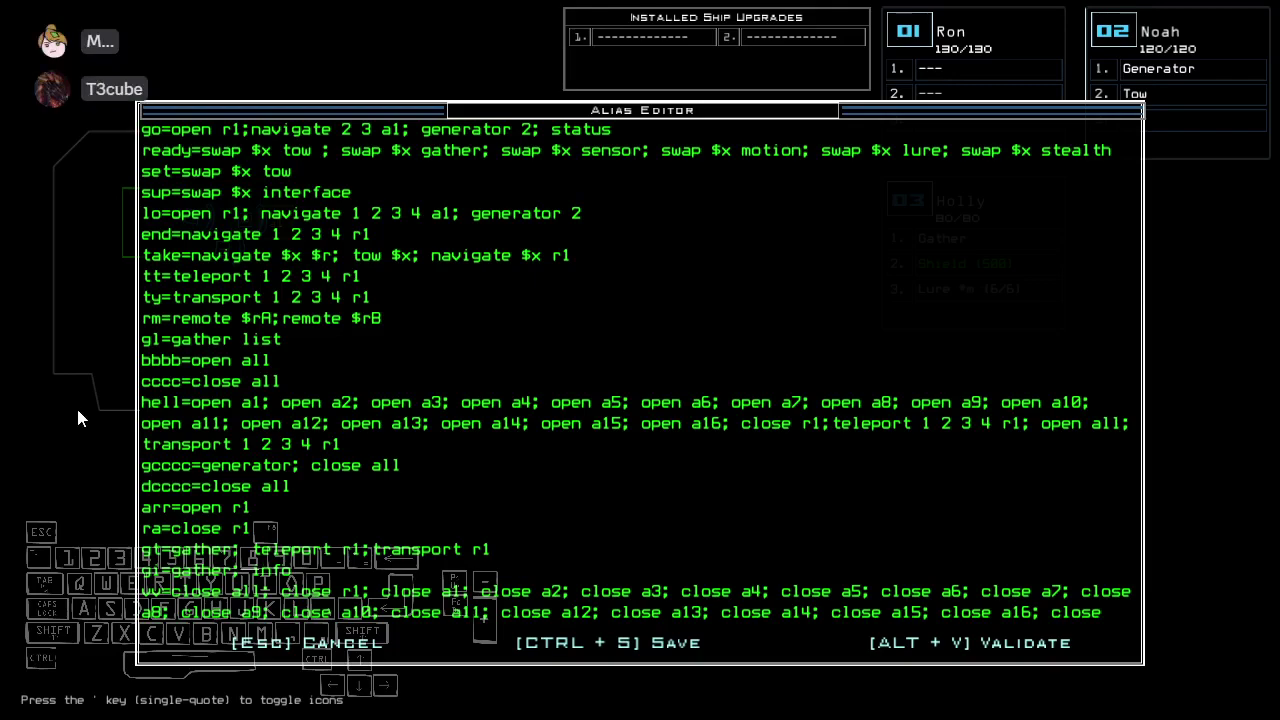
# - Save the alias list with Ctrl+S and close the Alias Editor
pyautogui.hotkey('ctrl', 's')
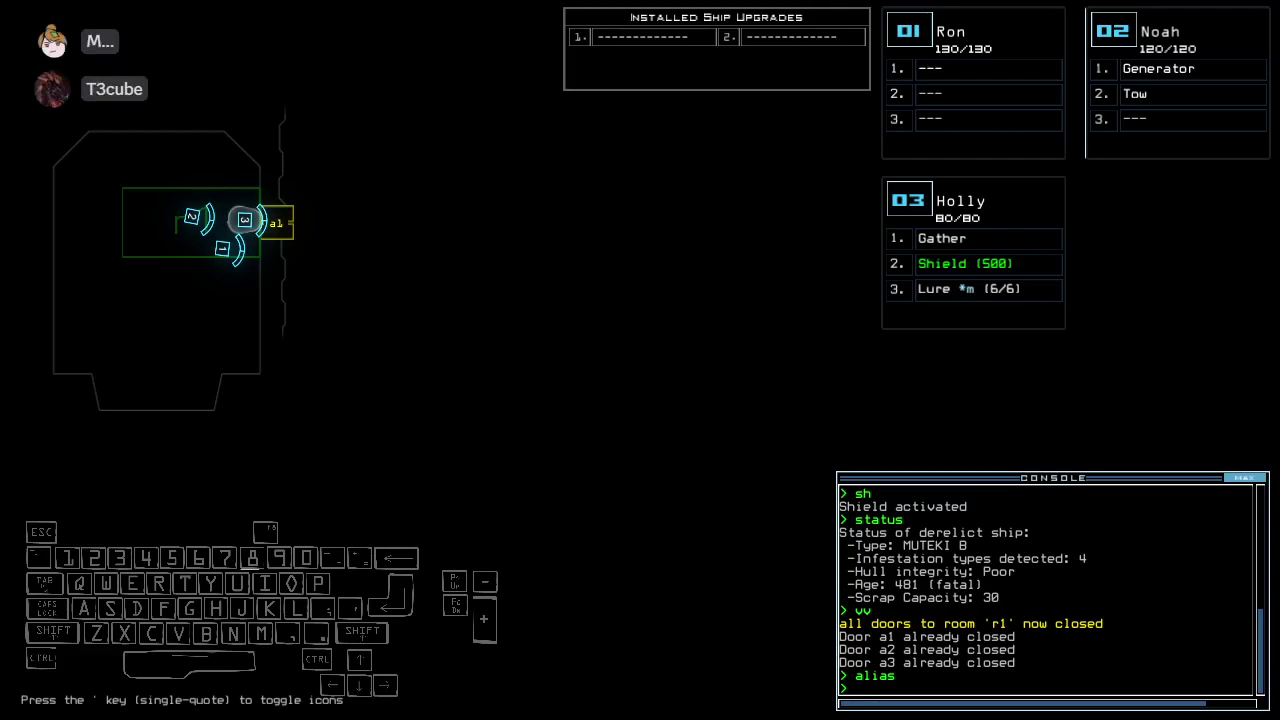
pyautogui.write('3')
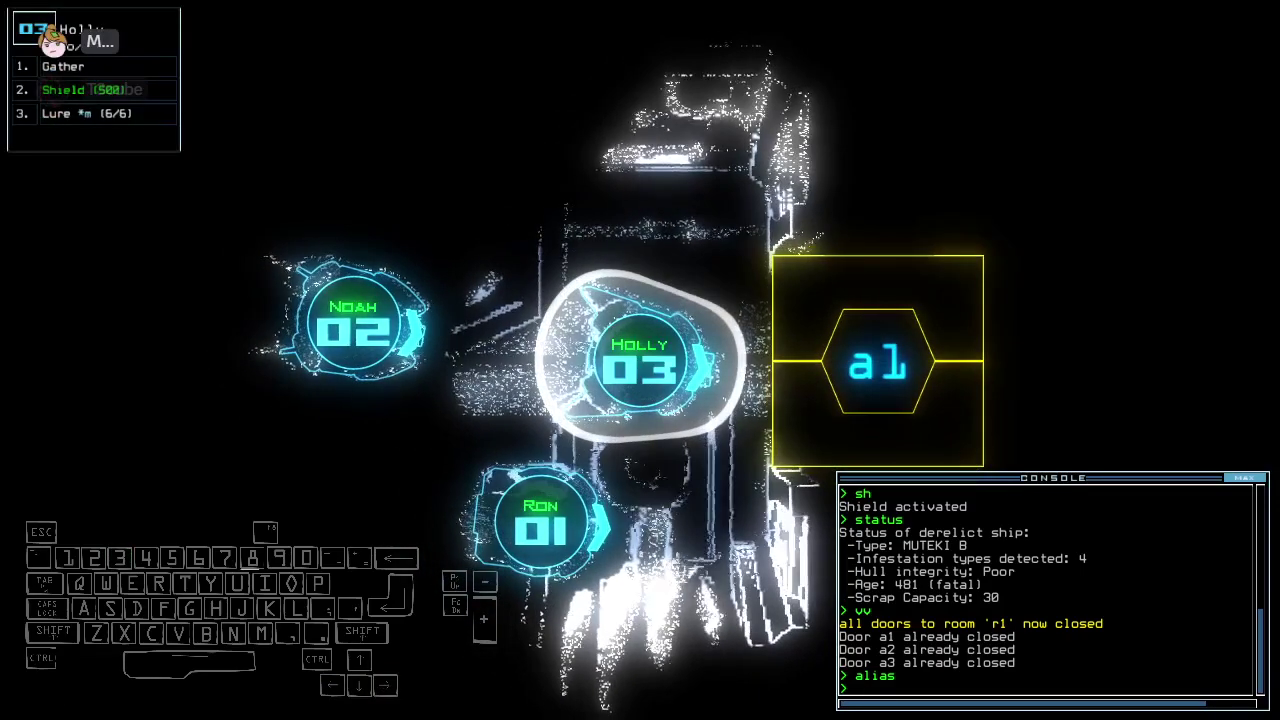
pyautogui.write('go')
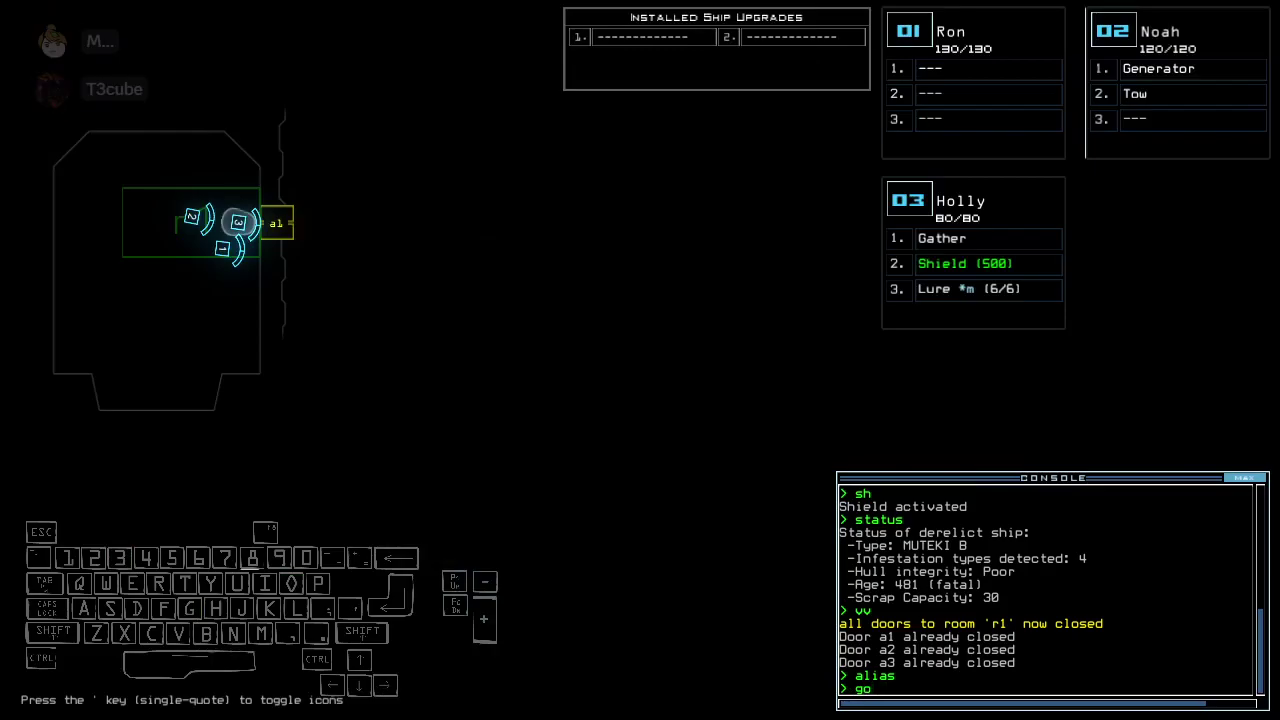
# - Bring up drone Holly's camera view, with 'go' queued but not run
pyautogui.press('Down')
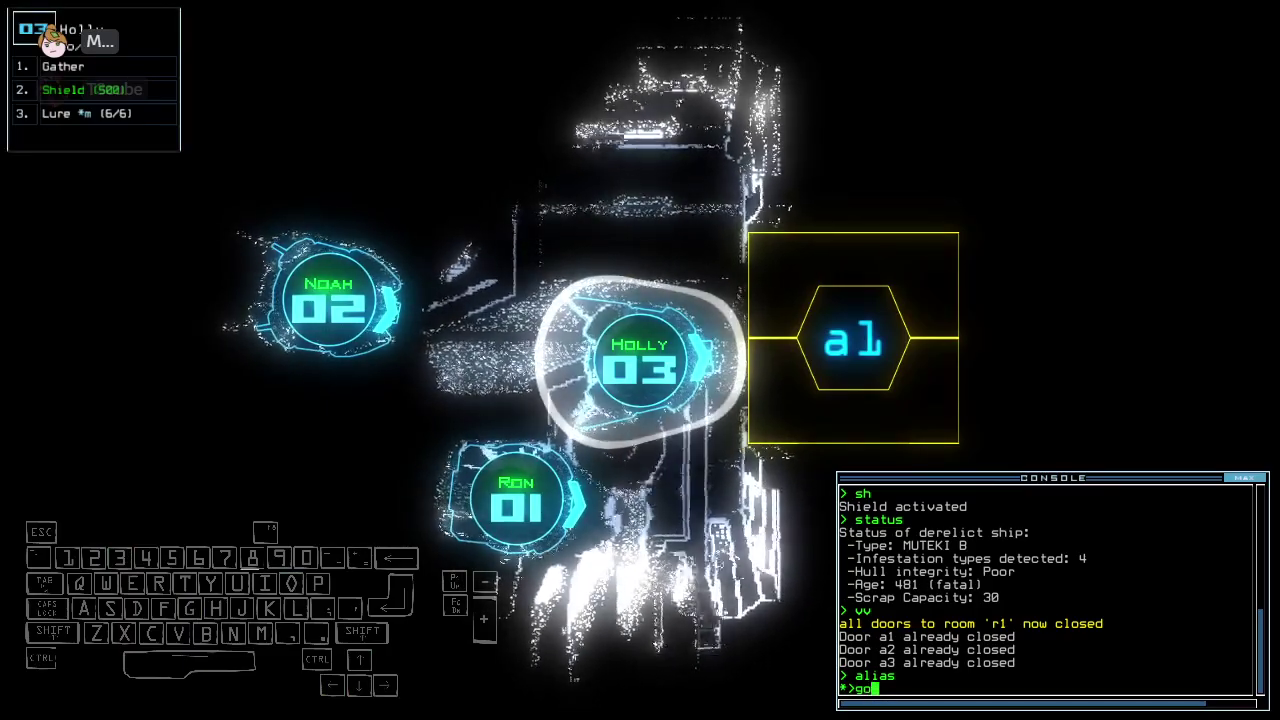
# - Start the mission with go, swap upgrades with Marvin, and have Noah tow Marvin
pyautogui.press('Return')
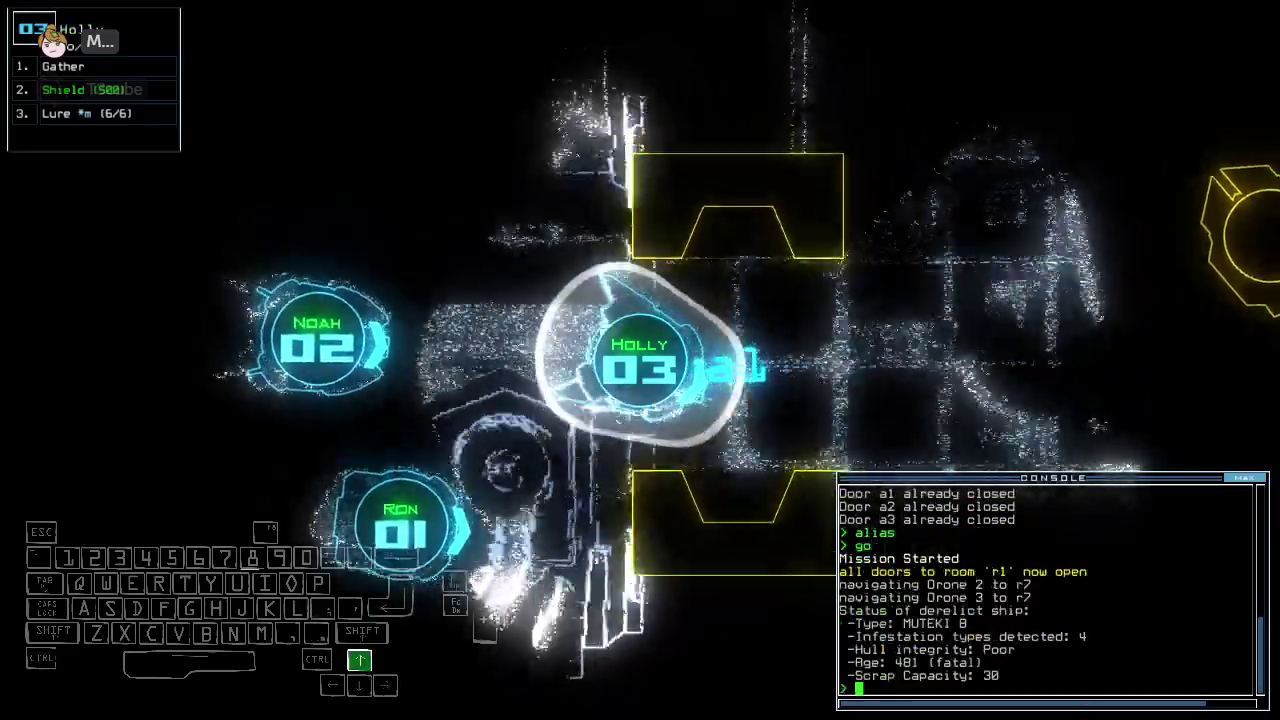
pyautogui.write('swa')
pyautogui.press('Up')
pyautogui.write('p')
pyautogui.press('Return')
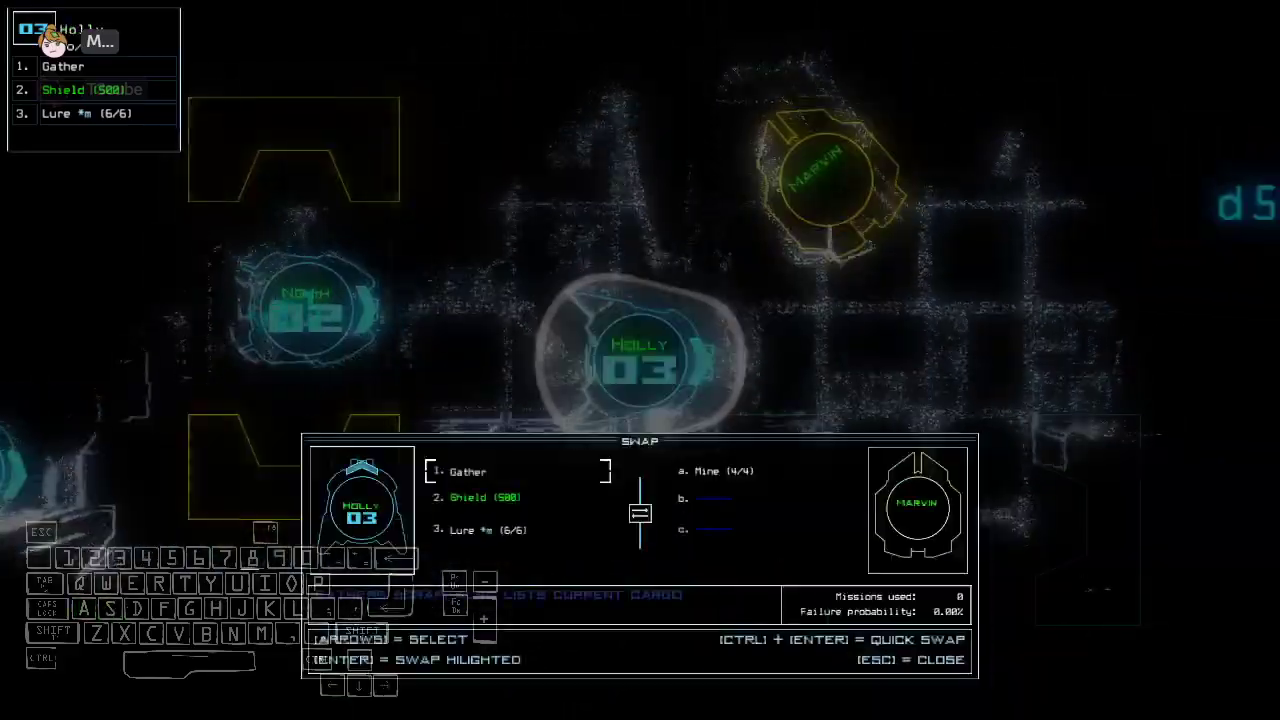
pyautogui.press('Return')
pyautogui.write('tow')
pyautogui.press('Return')
pyautogui.write('generator')
# - Power up the generator, close the nearby doors, and toggle door d5
pyautogui.press('Return')
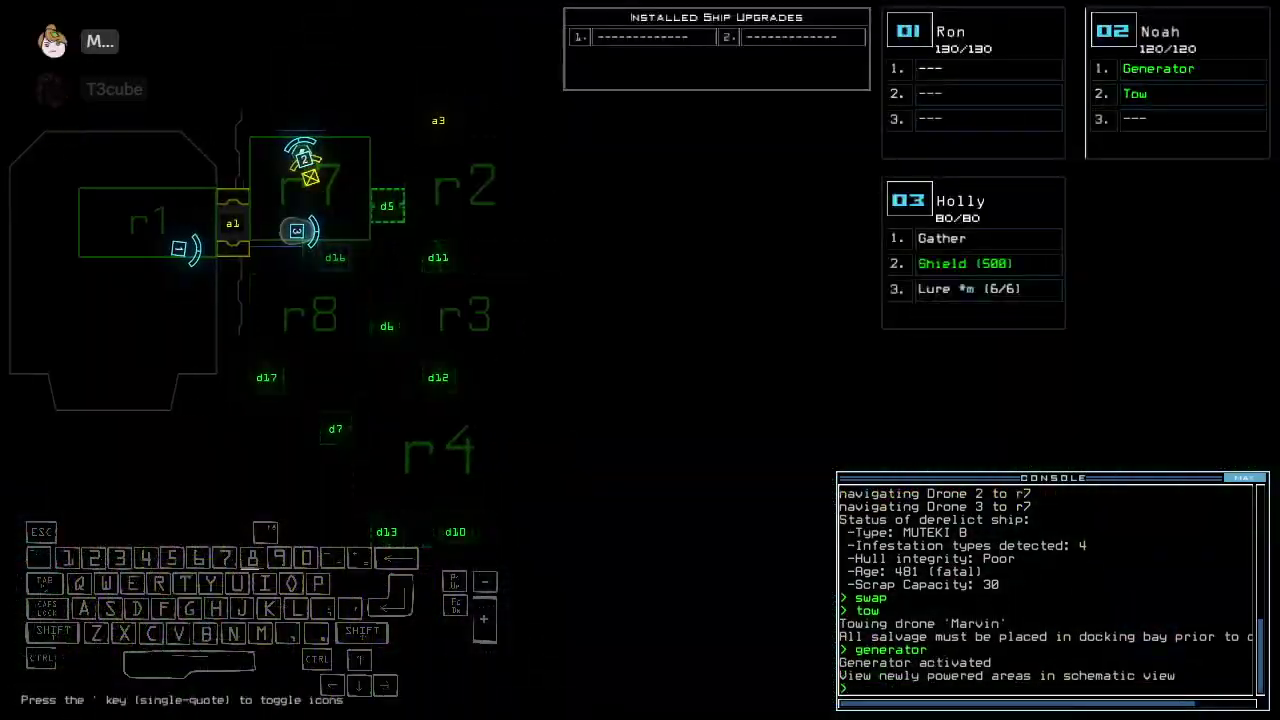
pyautogui.press('space')
pyautogui.write('cccc')
pyautogui.press('Return')
pyautogui.write('d5')
pyautogui.press('Return')
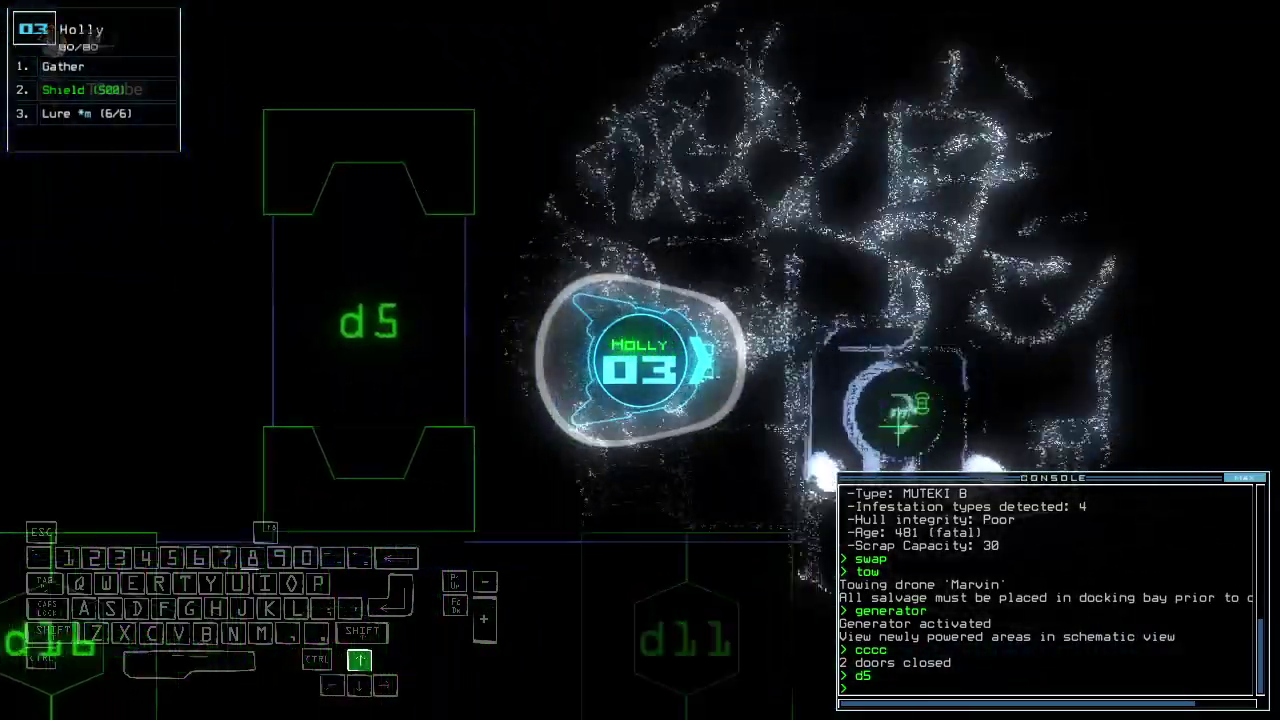
pyautogui.write('g')
# - Try gathering fuel, then switch to Holly and open door d5
pyautogui.press('Return')
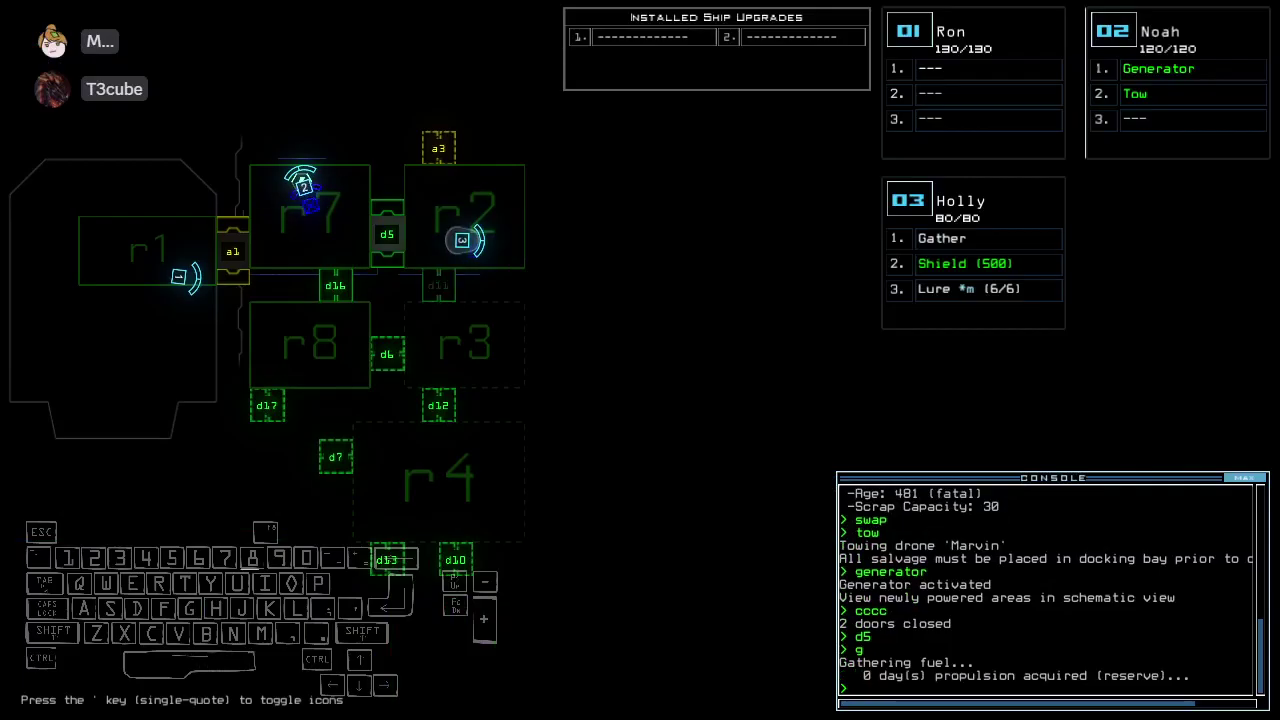
pyautogui.press('space')
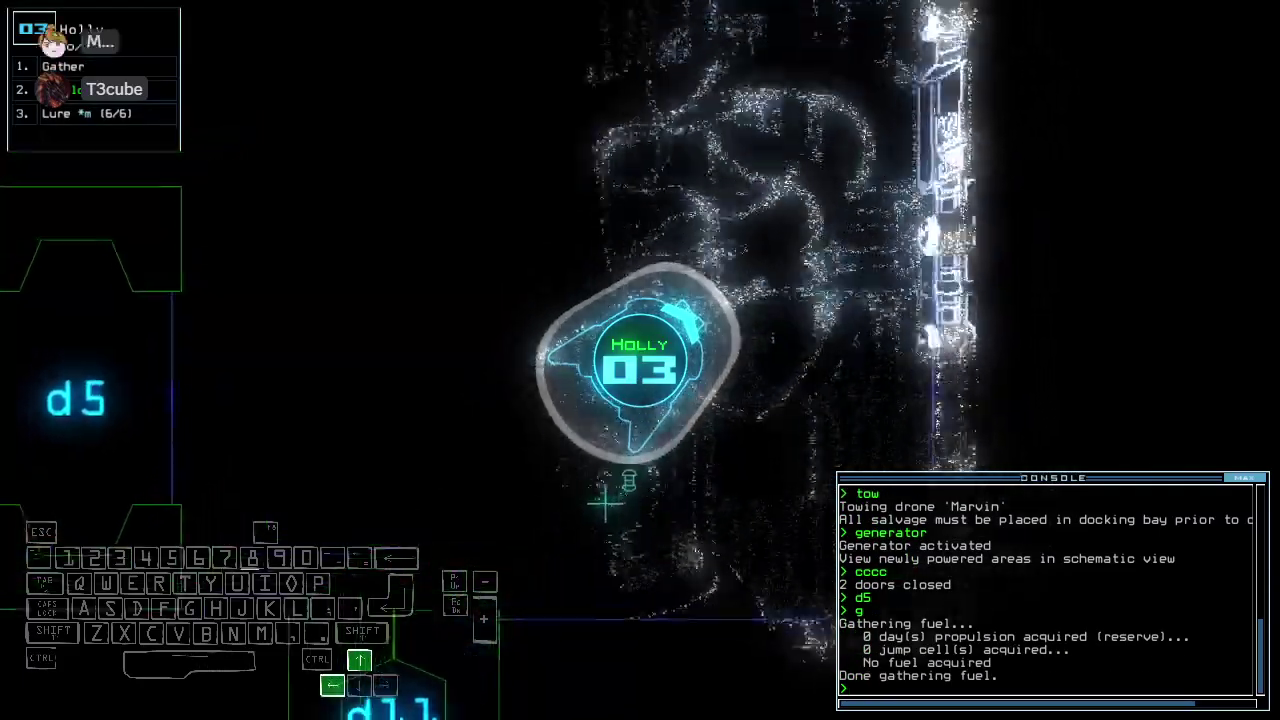
pyautogui.press('Up')
pyautogui.write('d')
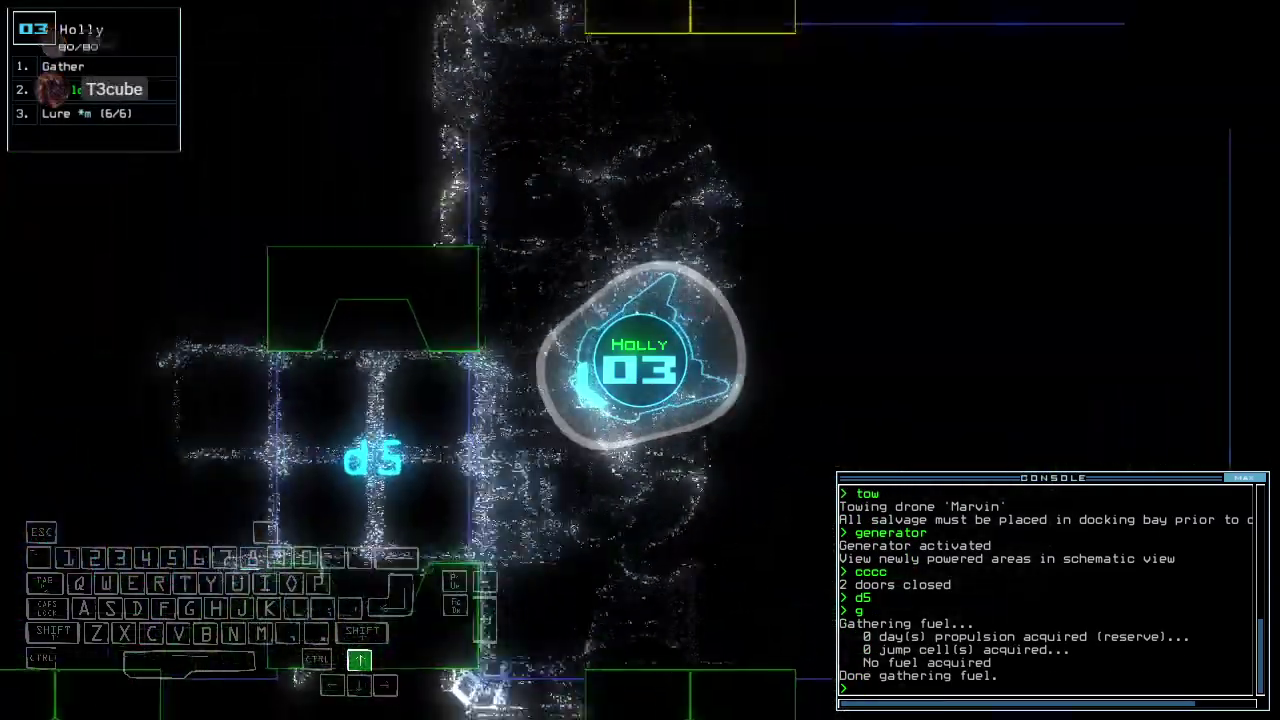
pyautogui.write('5')
pyautogui.press('Return')
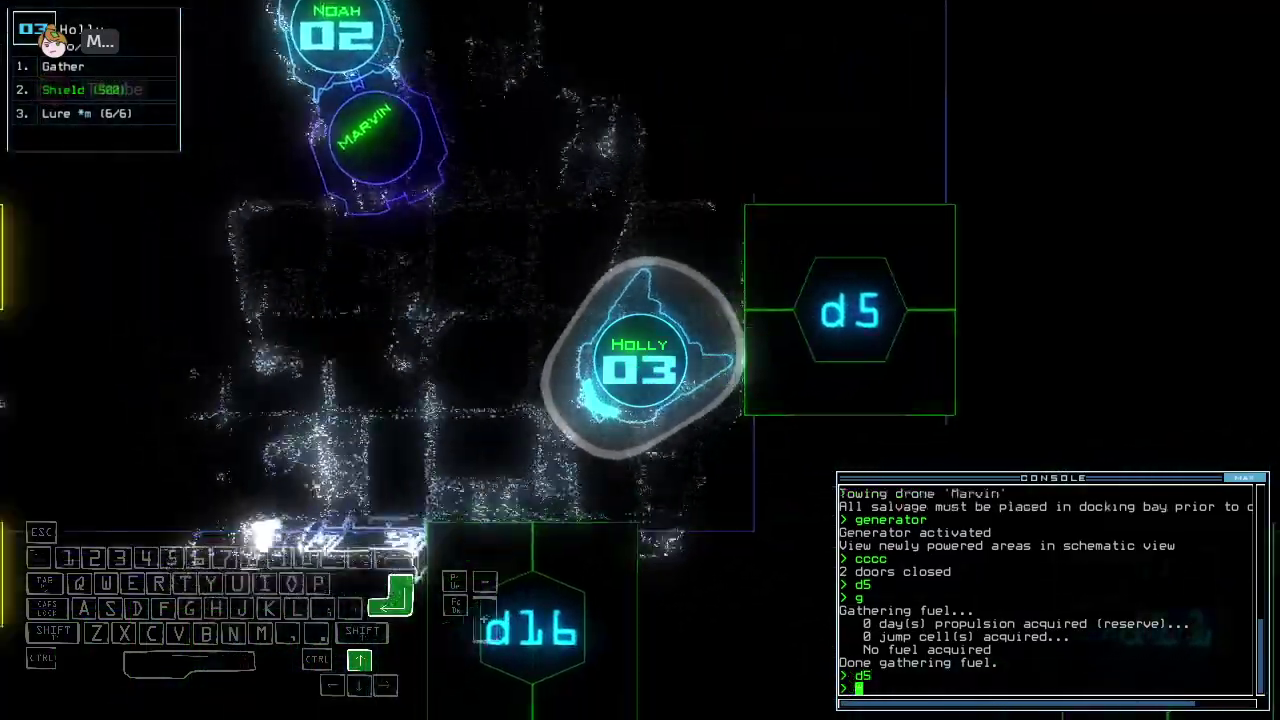
pyautogui.write('d16')
# - Send Holly through door d16 into the next room and close the door behind her
pyautogui.press('Return')
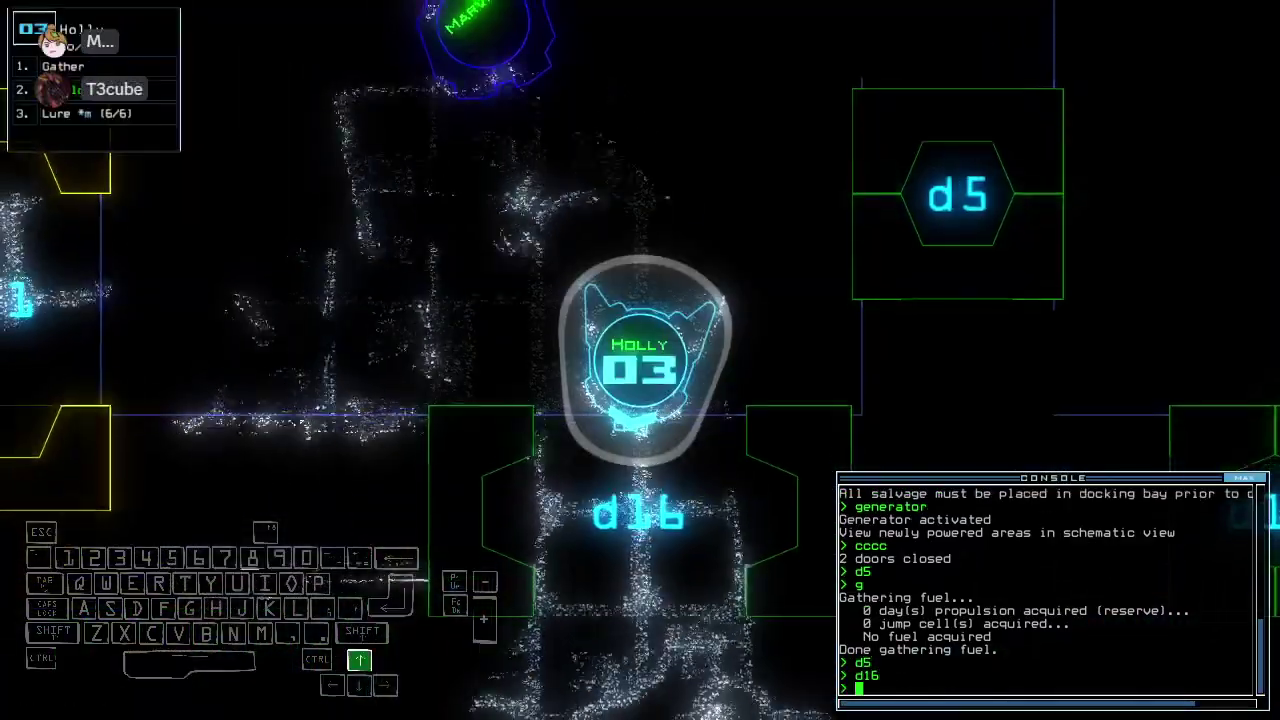
pyautogui.press('Down')
pyautogui.press('Left')
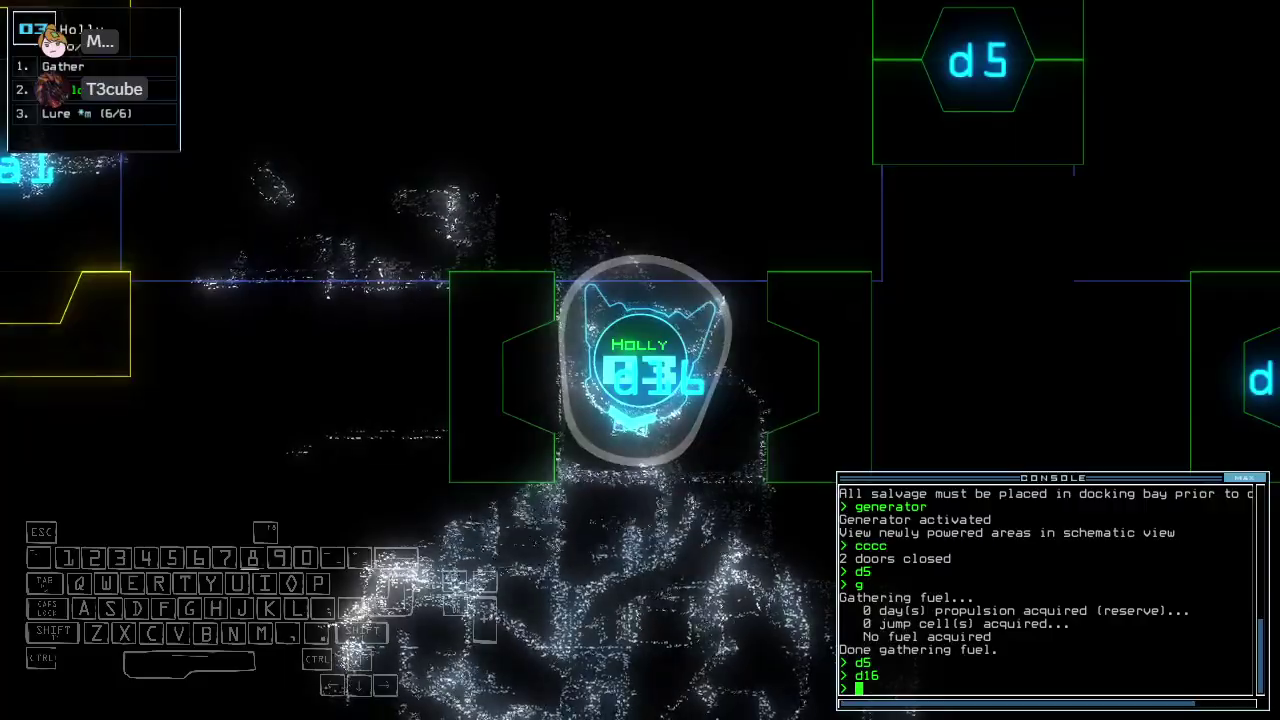
pyautogui.press('Up')
pyautogui.press('Right')
pyautogui.write('cccc')
pyautogui.press('Return')
pyautogui.press('Up')
pyautogui.write('g')
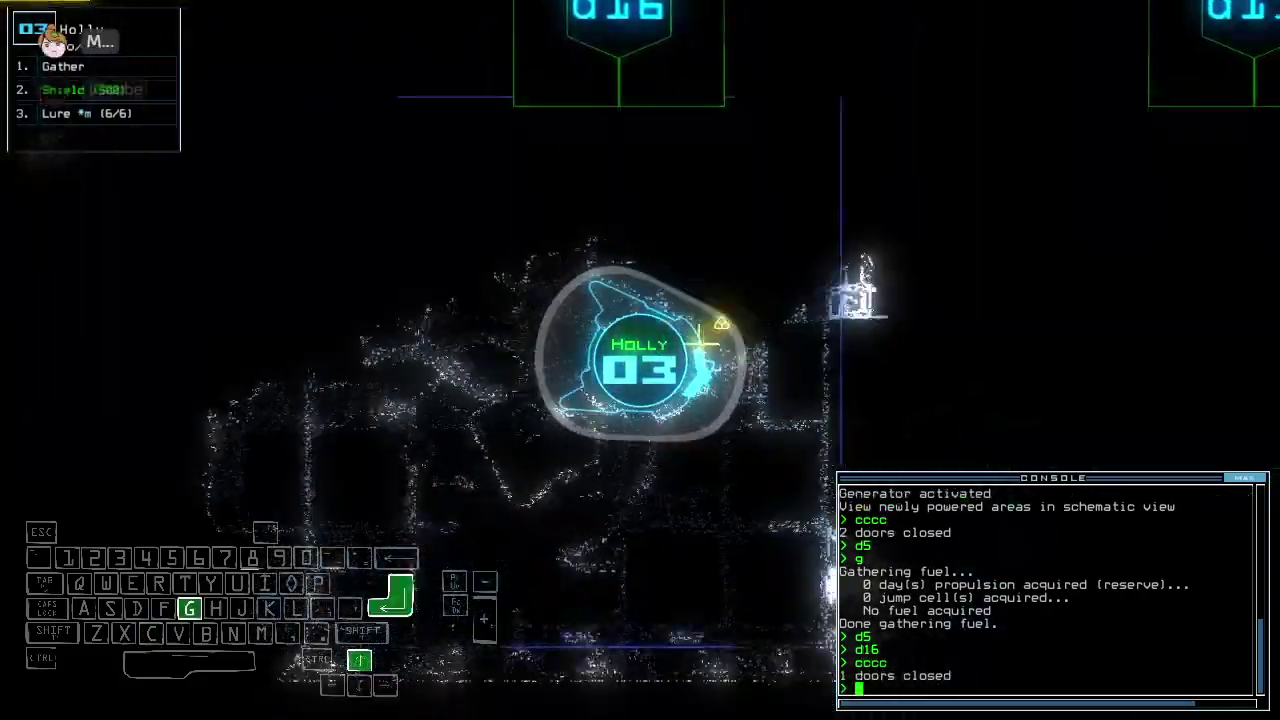
# - Gather scrap twice in room r8, then toggle door d11
pyautogui.press('Return')
pyautogui.press('Up')
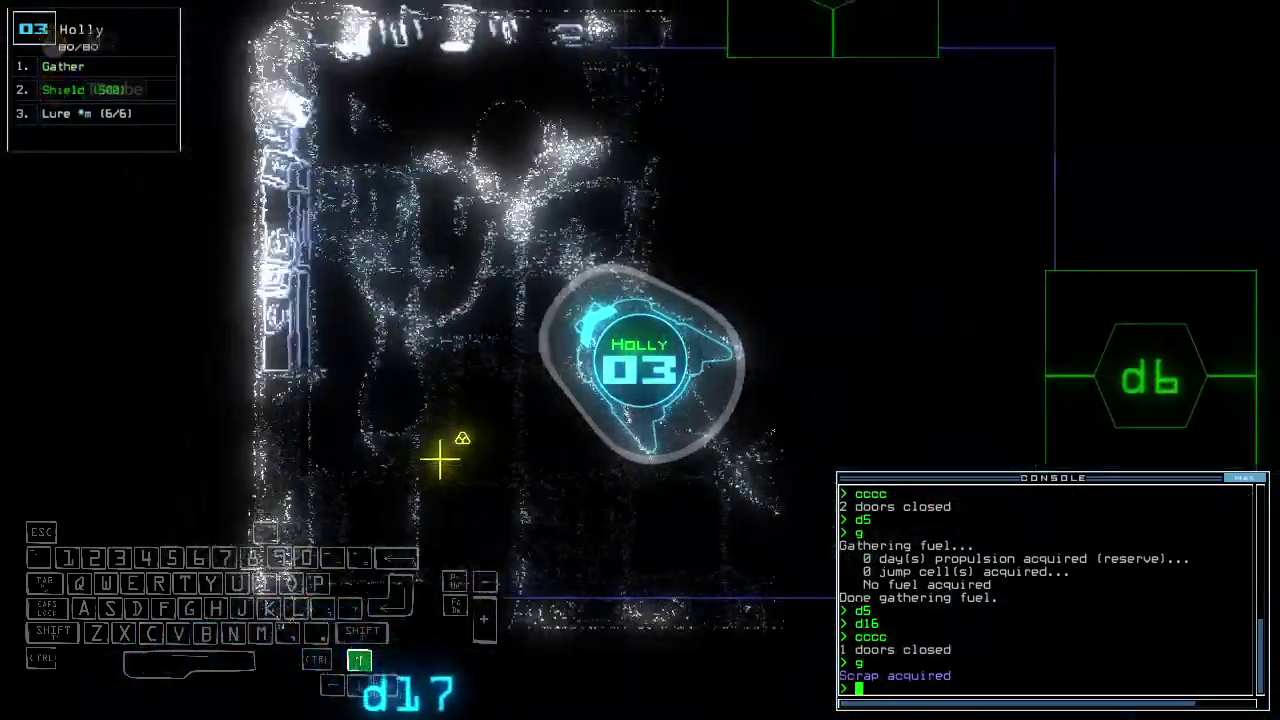
pyautogui.press('g')
pyautogui.press('Return')
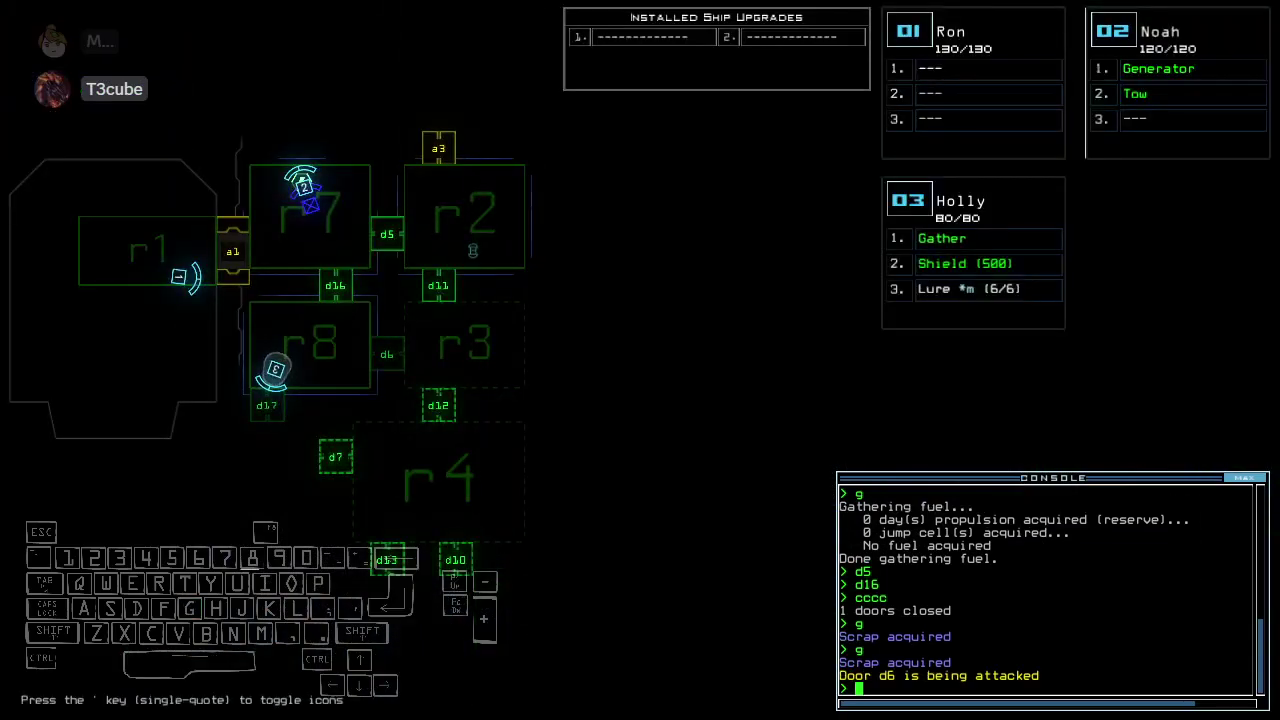
pyautogui.press('space')
pyautogui.write('d11')
pyautogui.press('Return')
pyautogui.press('space')
pyautogui.press('space')
pyautogui.press('space')
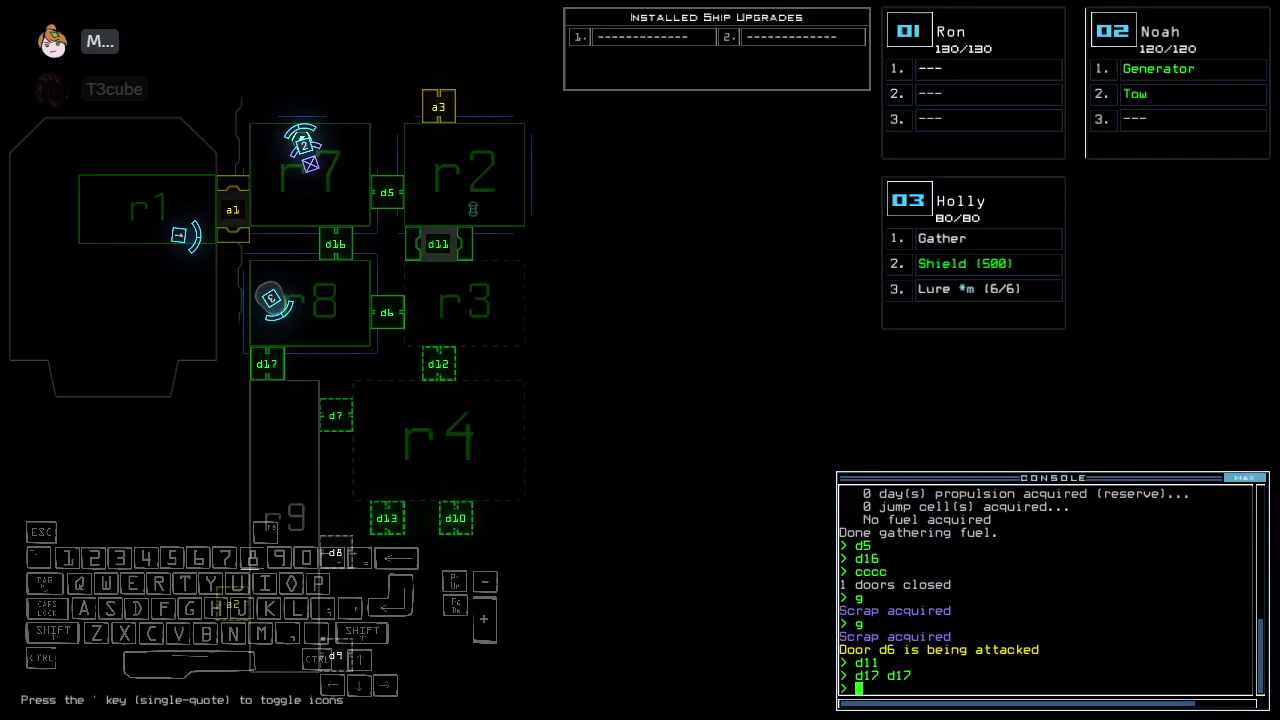
pyautogui.write('d')
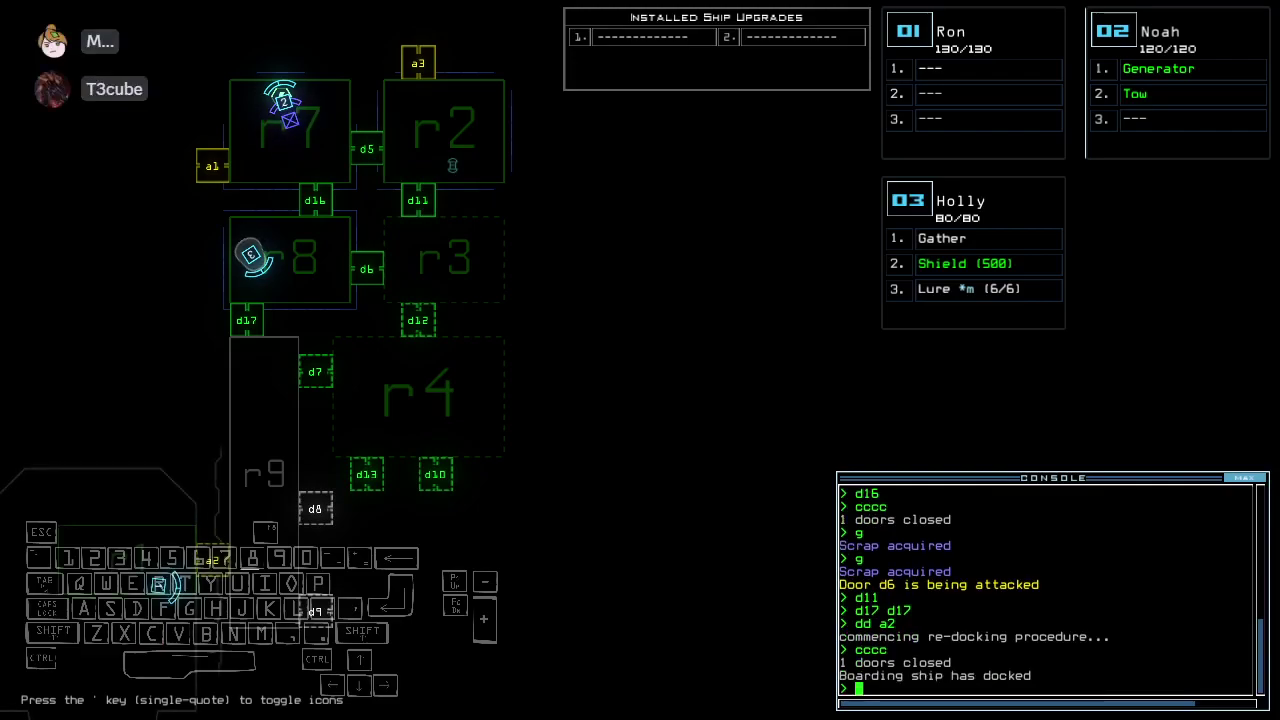
# - Pass Holly through door d6 and close the doors behind her
pyautogui.press('space')
pyautogui.write('d6')
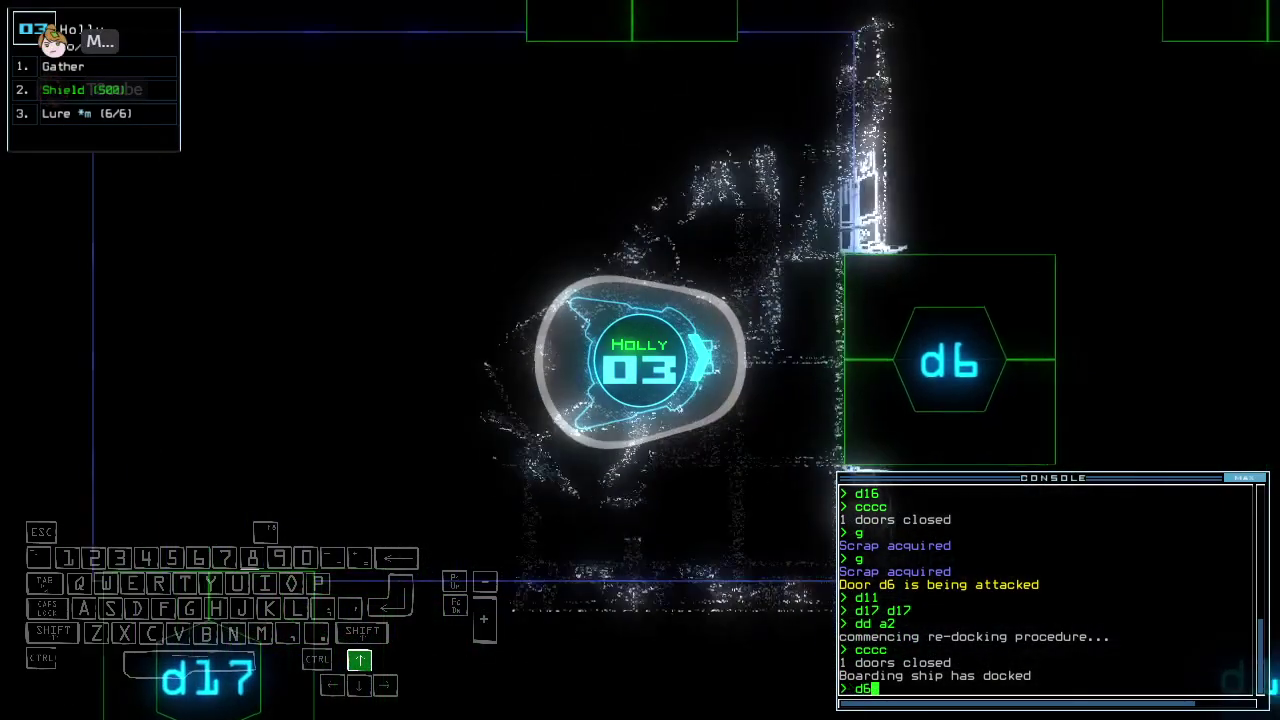
pyautogui.press('Return')
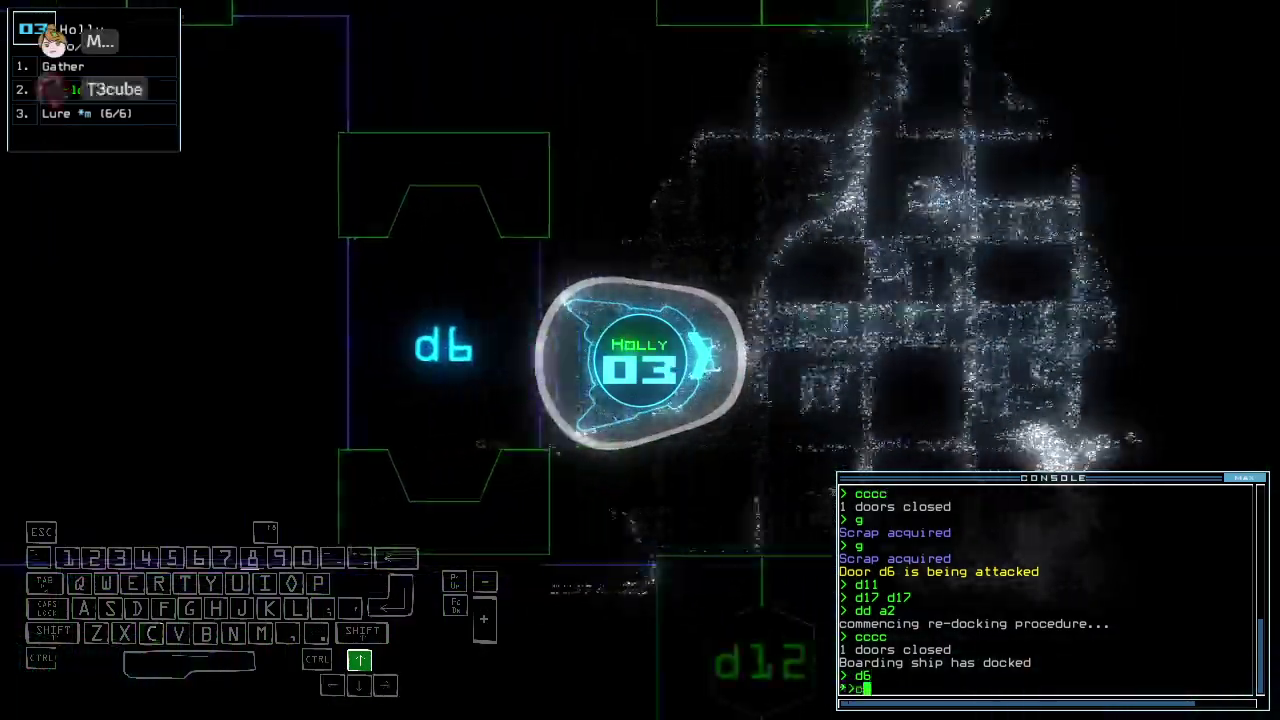
pyautogui.write('cccc')
pyautogui.press('Return')
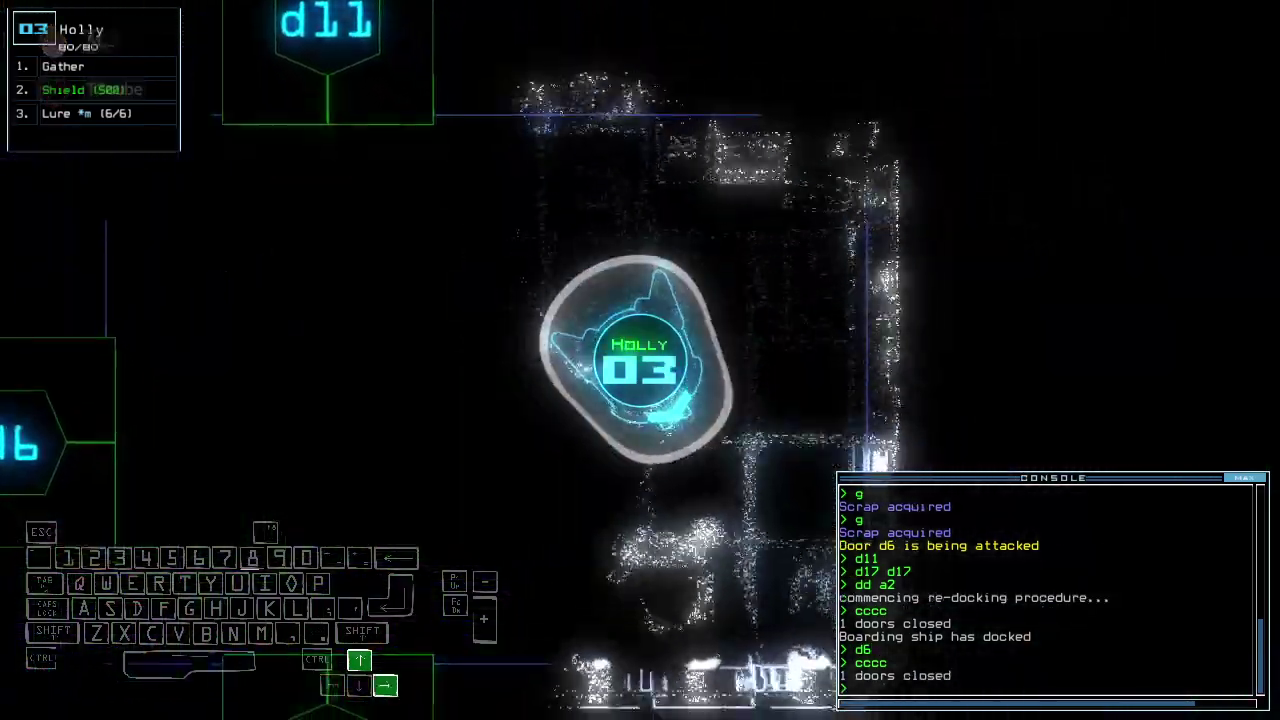
pyautogui.press('space')
pyautogui.press('space')
pyautogui.write('d12')
# - Move Holly through d12, toggle d6 again, closing doors each time, then view Ron's camera
pyautogui.press('Return')
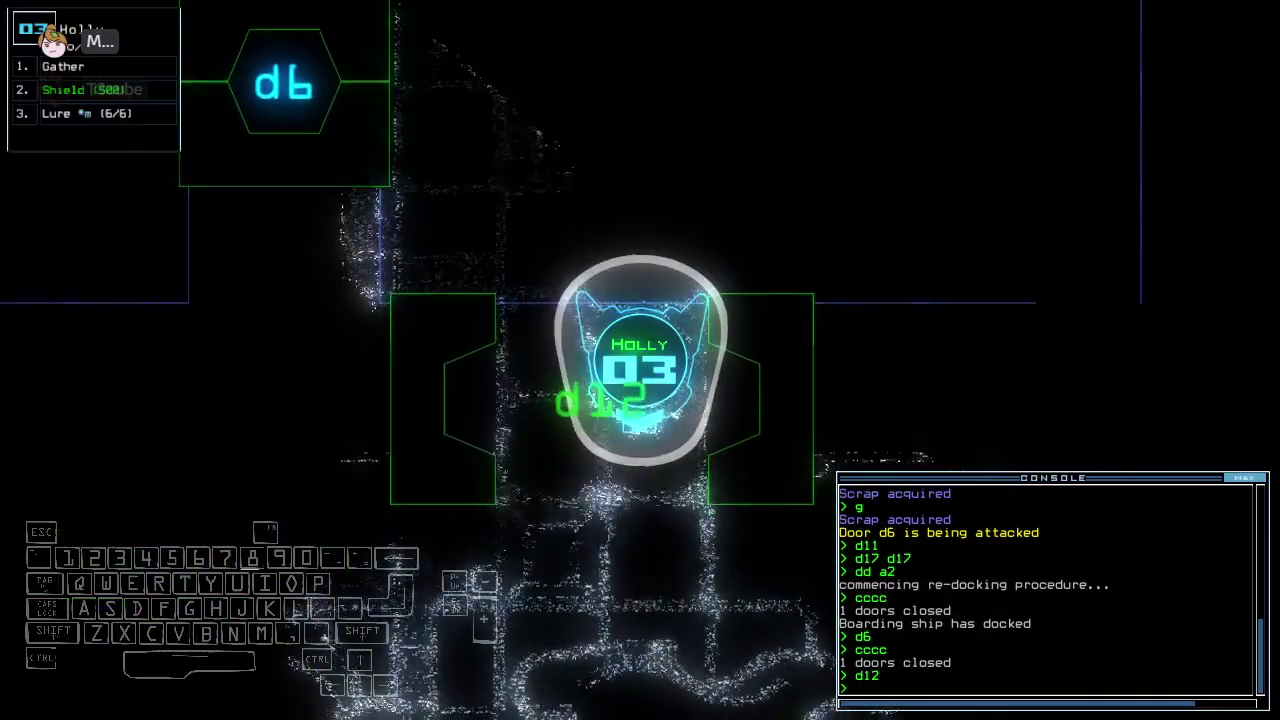
pyautogui.write('cccc')
pyautogui.press('Return')
pyautogui.press('Up')
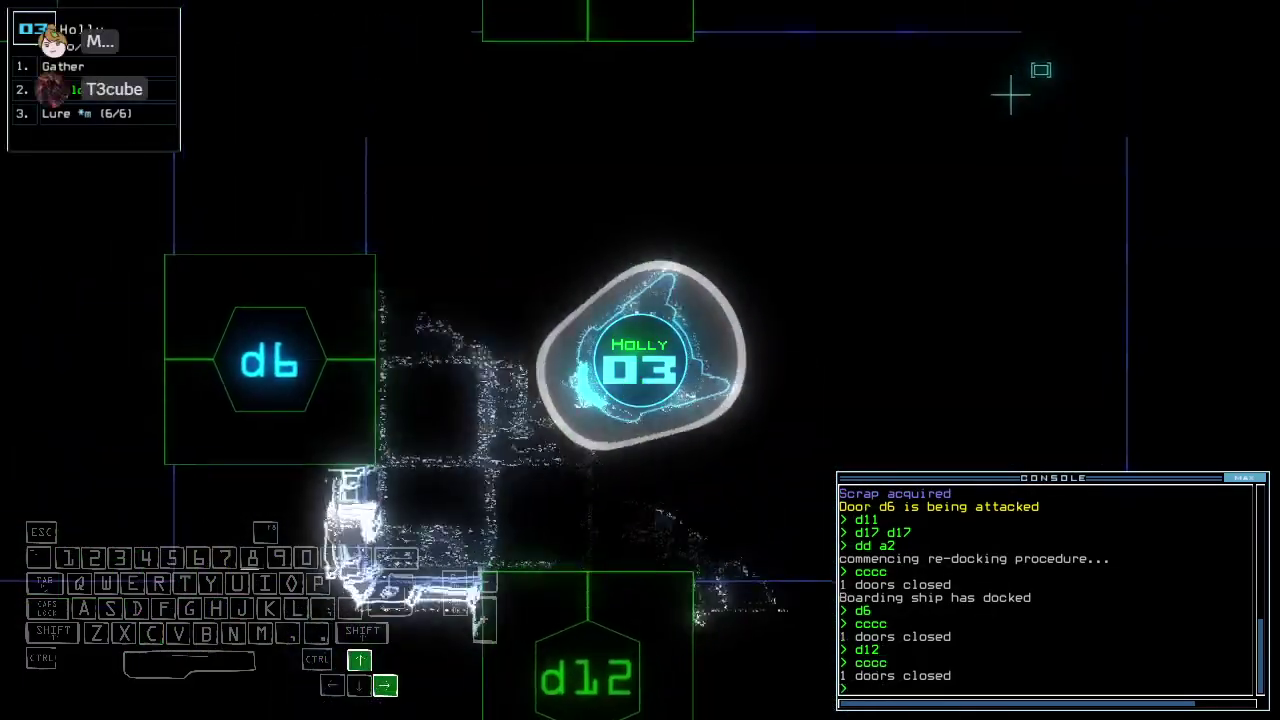
pyautogui.write('d6')
pyautogui.press('Return')
pyautogui.write('cc')
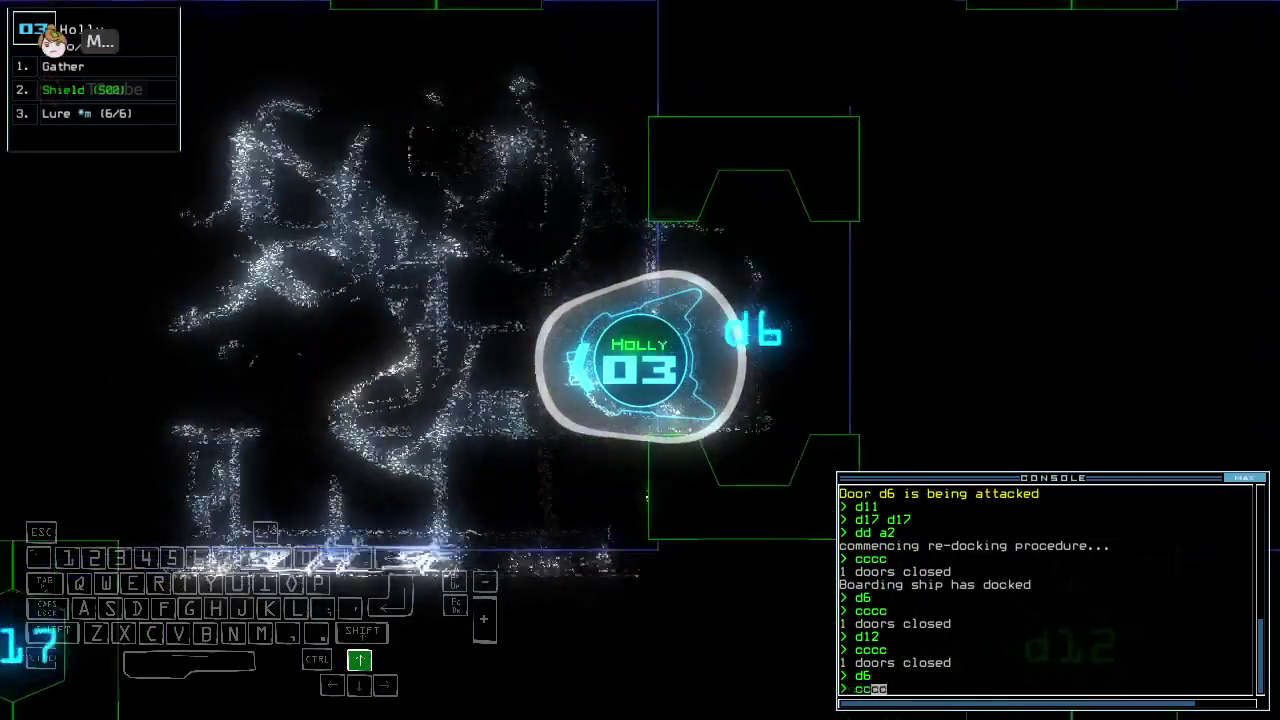
pyautogui.write('cc')
pyautogui.press('Return')
pyautogui.press('`')
pyautogui.write('1a')
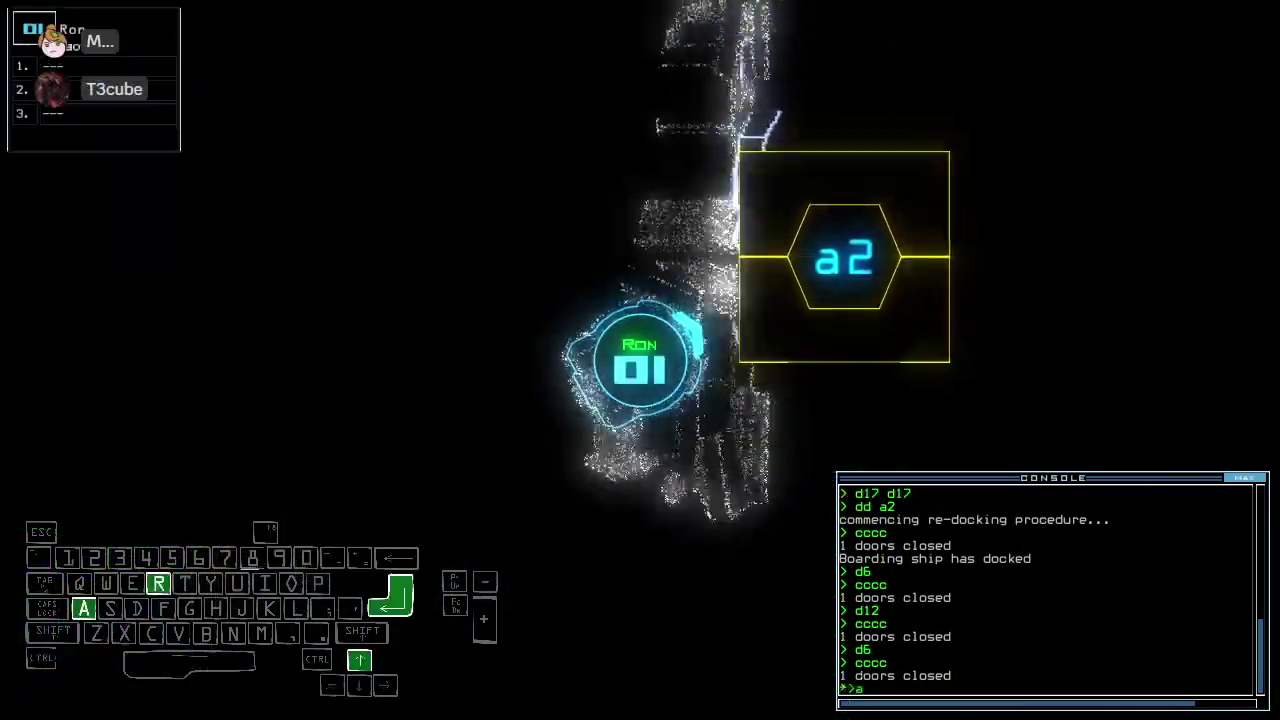
pyautogui.write('rr')
# - Open and close all doors to room r1, then toggle door d17 for Holly
pyautogui.press('Return')
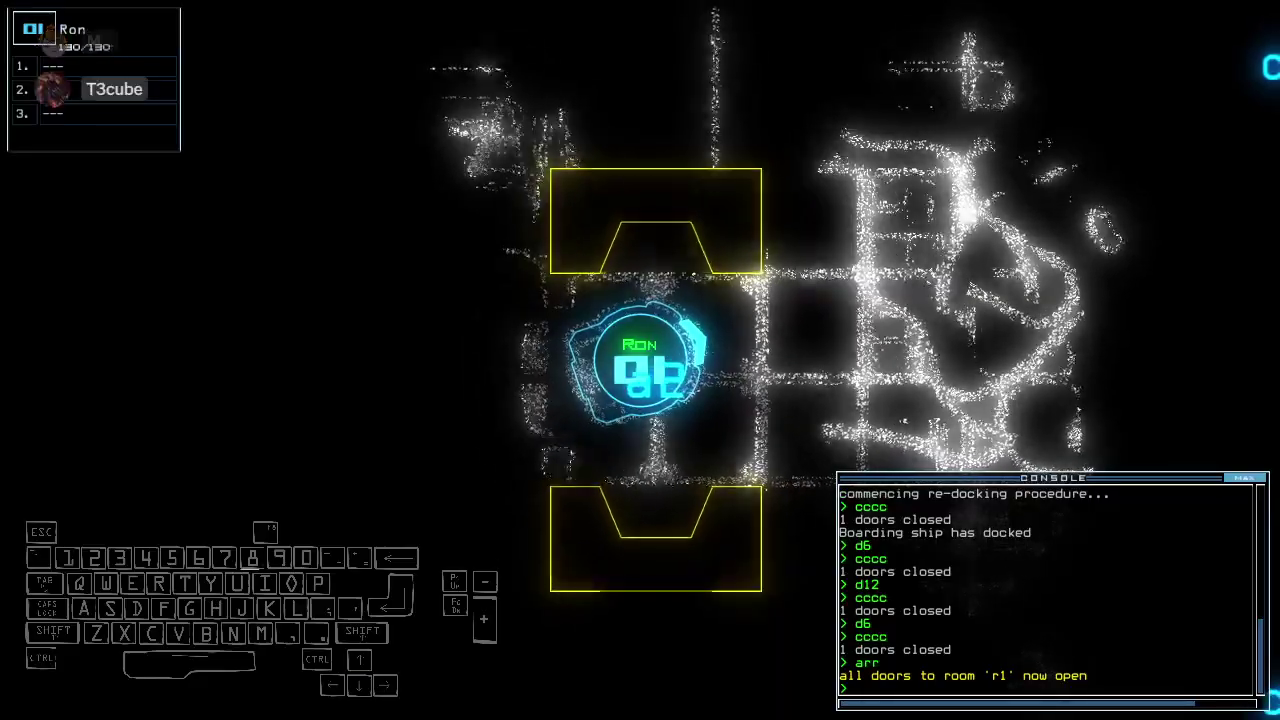
pyautogui.write('ra')
pyautogui.press('Return')
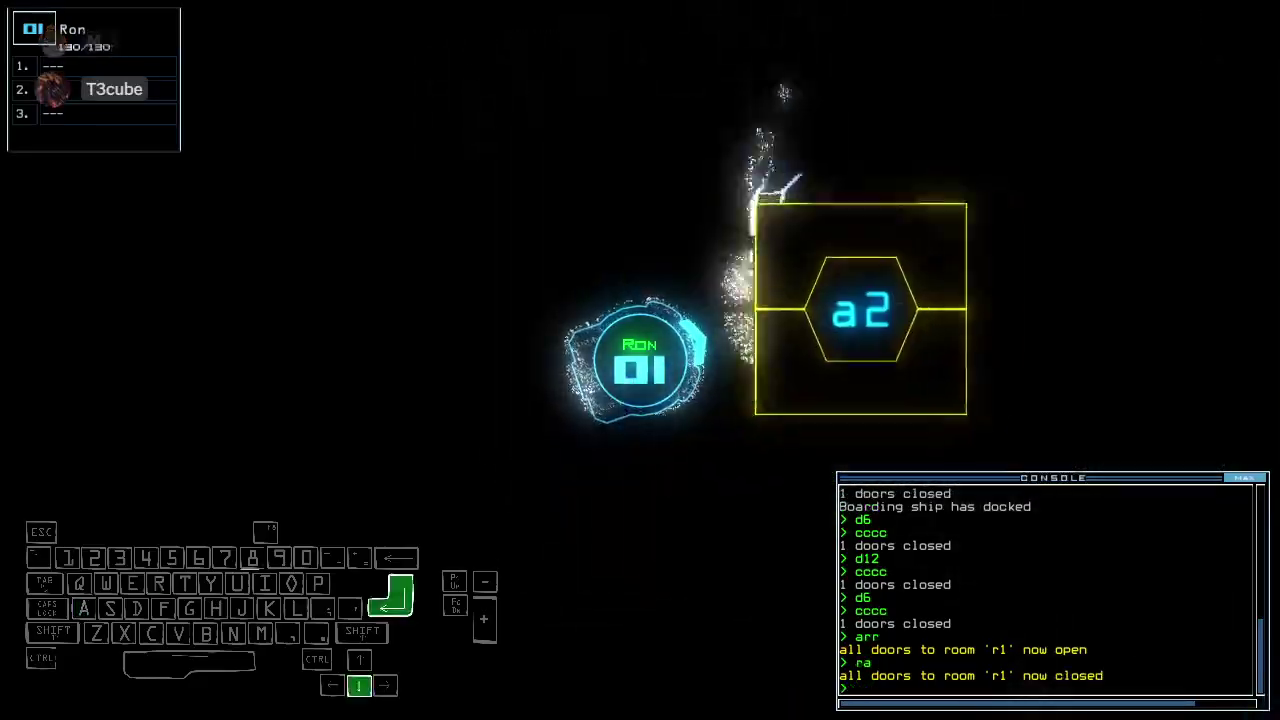
pyautogui.press('`')
pyautogui.write('d12')
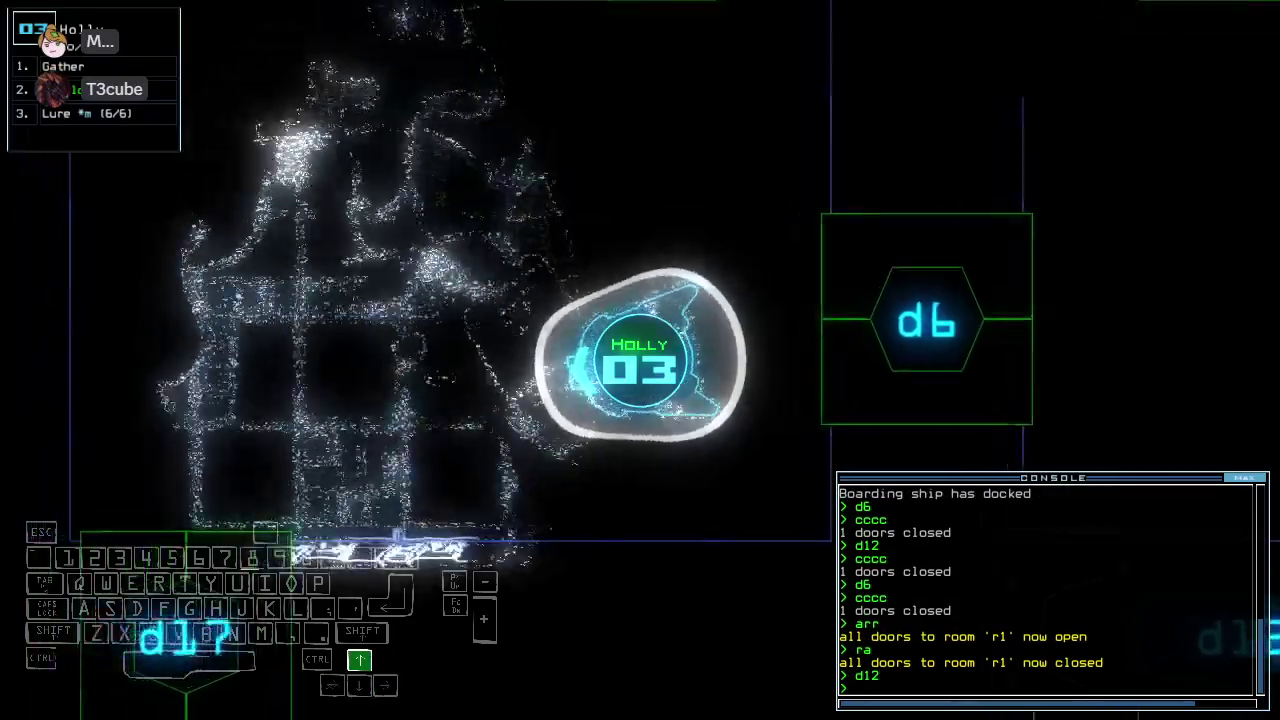
pyautogui.write('d17')
pyautogui.press('Return')
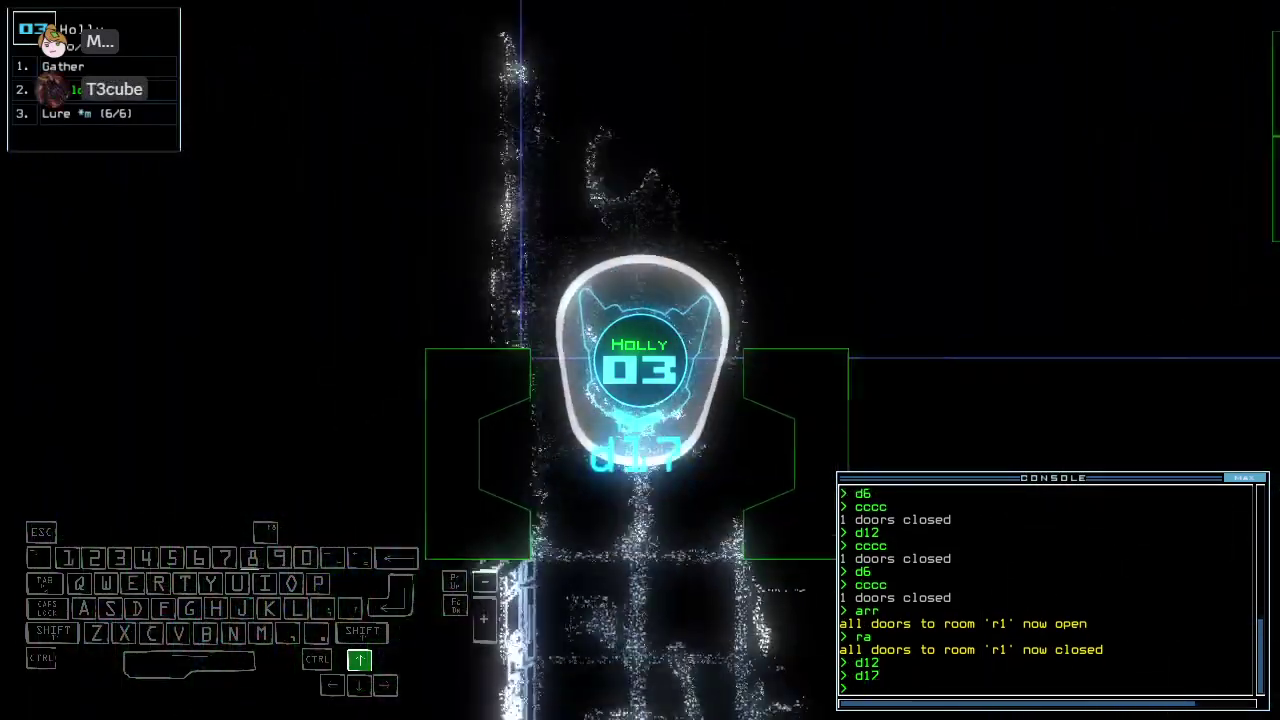
pyautogui.write('cccc')
pyautogui.press('Return')
# - Drive Holly into room r9 and gather the first scrap
pyautogui.press('Up')
pyautogui.press('Right')
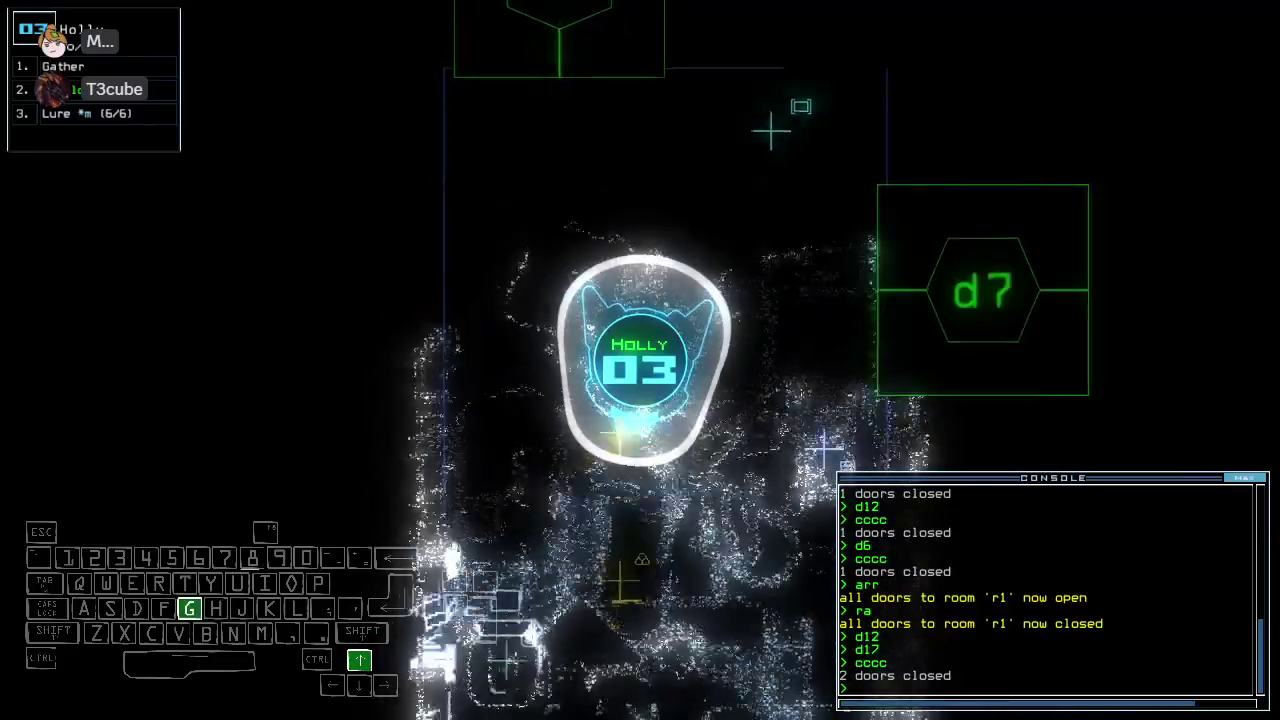
pyautogui.write('g')
pyautogui.press('Return')
pyautogui.write('g')
pyautogui.press('Return')
pyautogui.press('Up')
pyautogui.write('i')
# - List room r9's items and gather the remaining scrap there
pyautogui.press('Return')
pyautogui.write('g')
pyautogui.press('Return')
pyautogui.press('Up')
pyautogui.write('g')
pyautogui.press('Return')
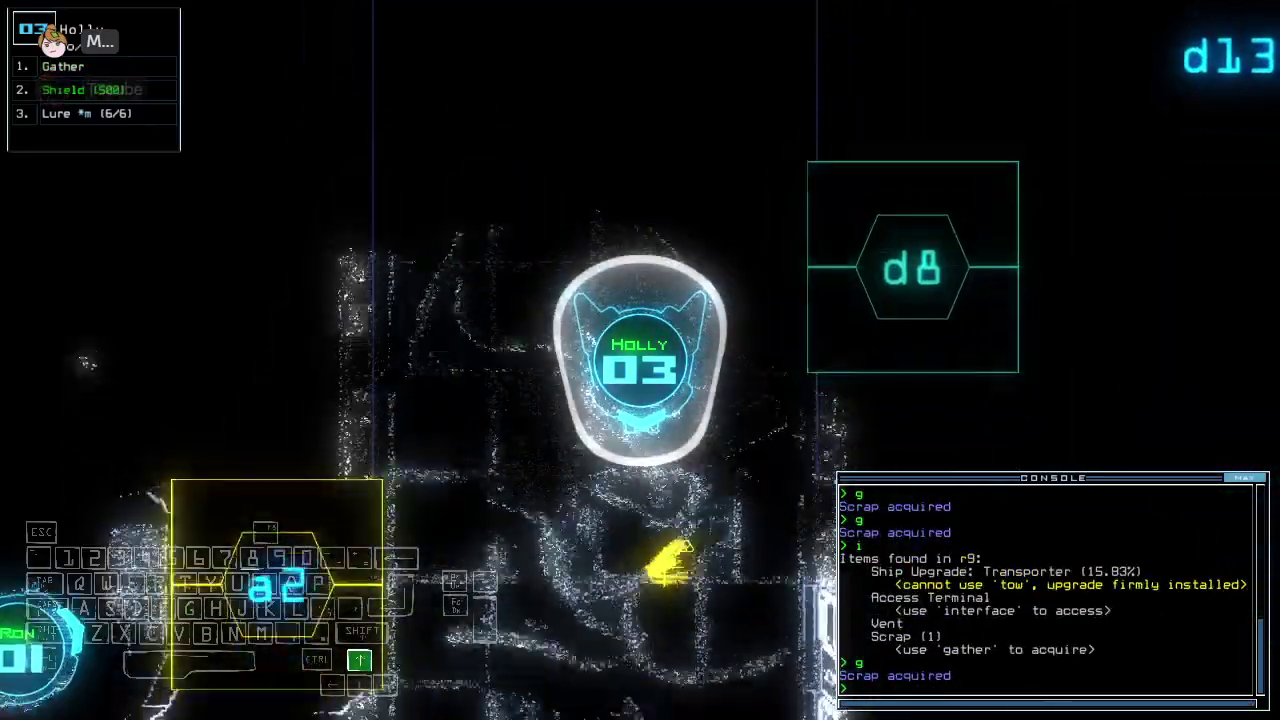
pyautogui.press('Up')
pyautogui.press('Up')
pyautogui.press('Up')
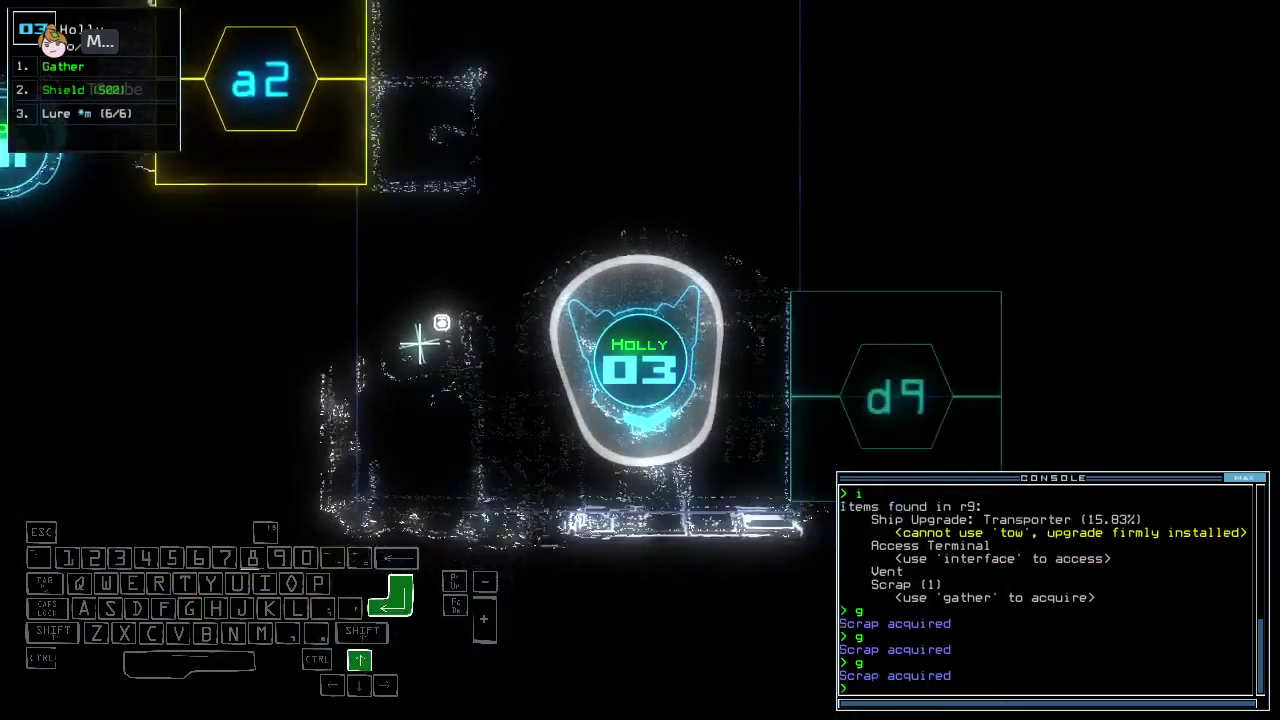
pyautogui.press('space')
pyautogui.write('dd a1')
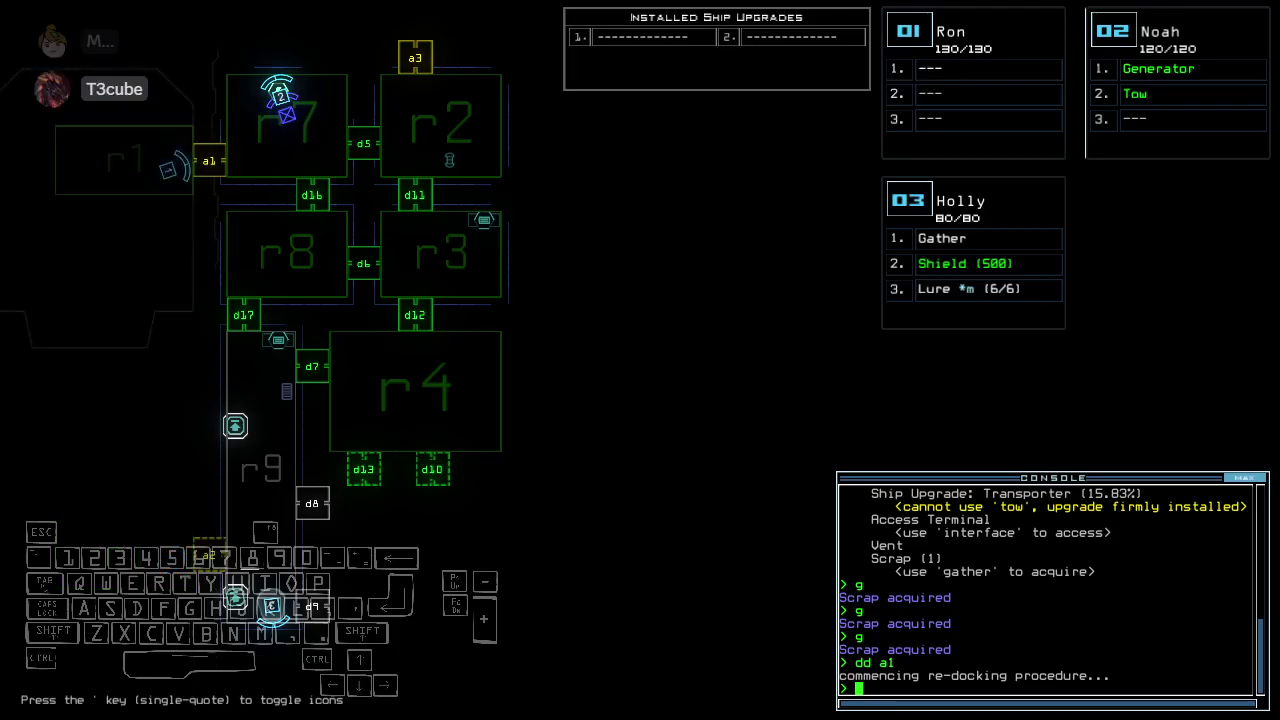
# - Re-dock the shuttle at a1 and stop Noah towing Marvin
pyautogui.press('space')
pyautogui.write('arr')
pyautogui.press('Return')
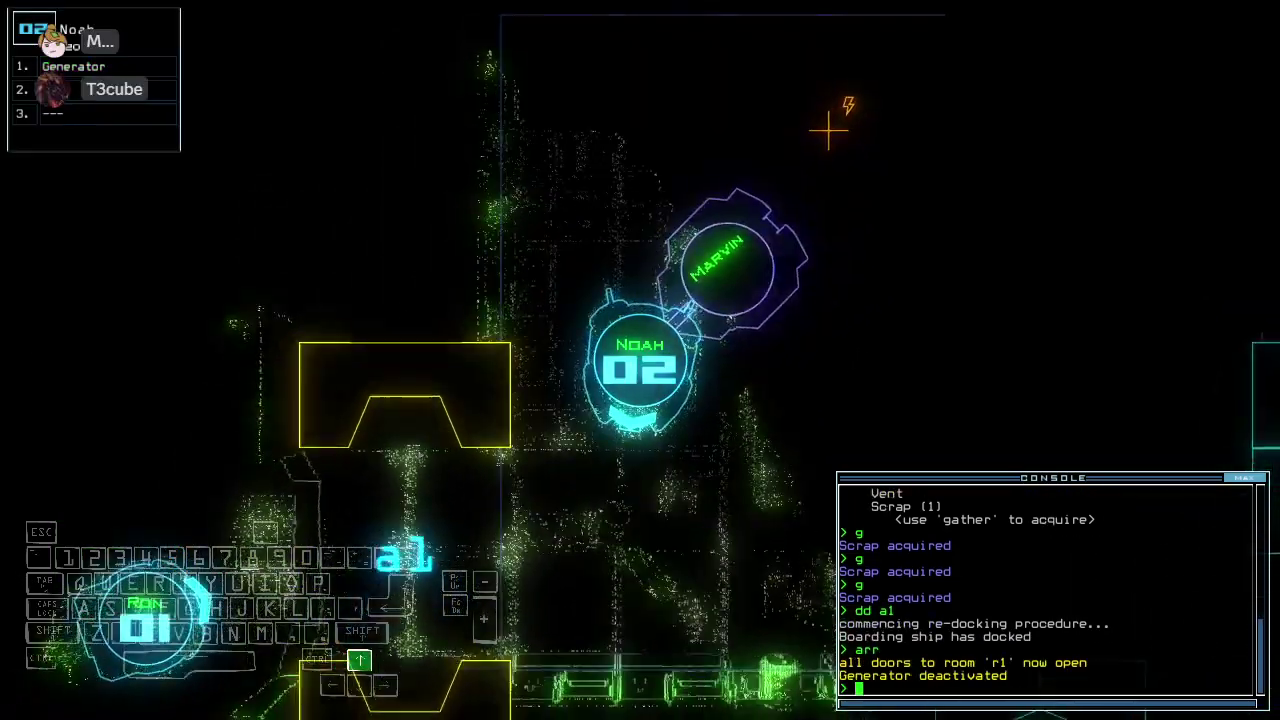
pyautogui.write('tow')
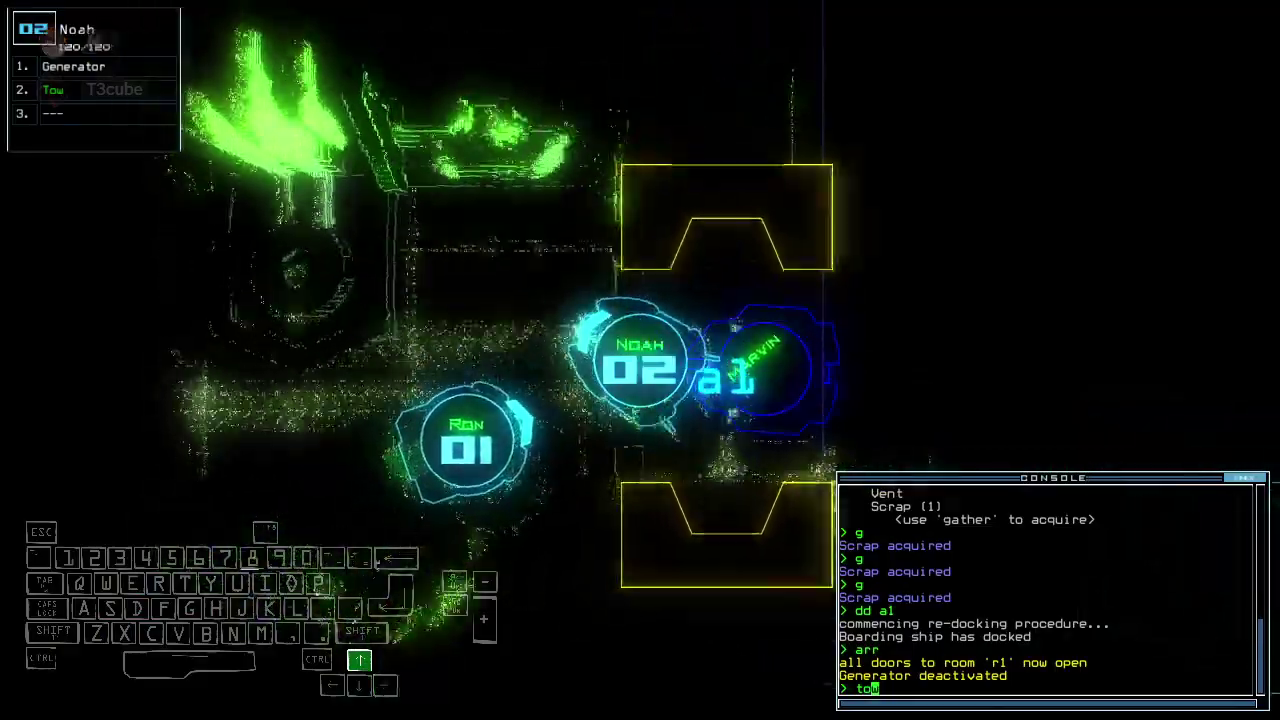
pyautogui.press('Return')
pyautogui.press('Left')
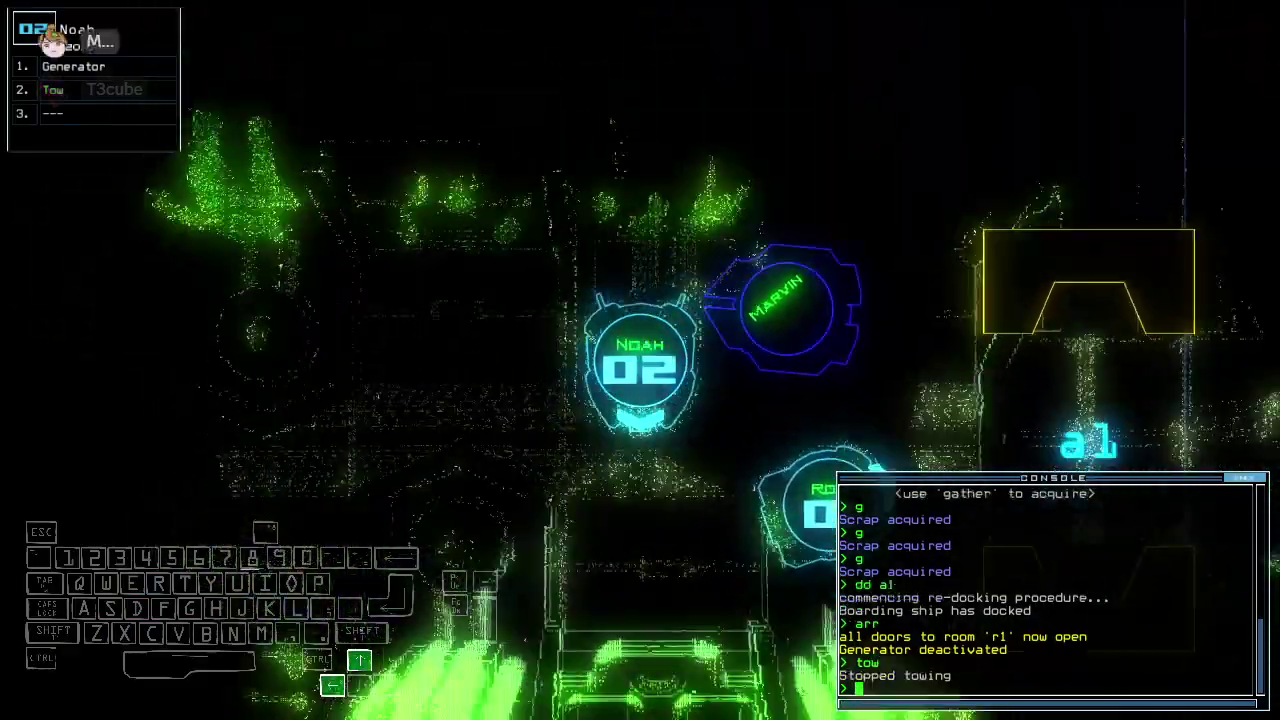
pyautogui.press('Up')
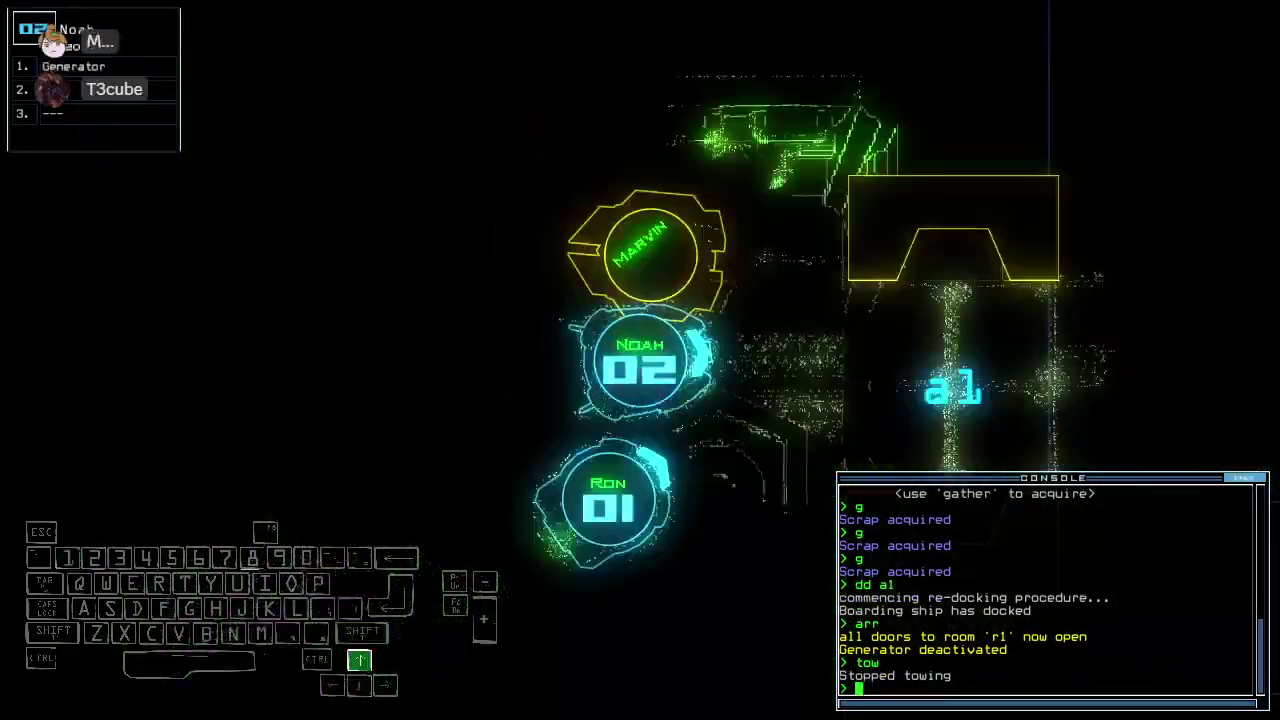
pyautogui.write('swap to')
# - Move the tow ability to Ron and reactivate the generator
pyautogui.press('Return')
pyautogui.press('Left')
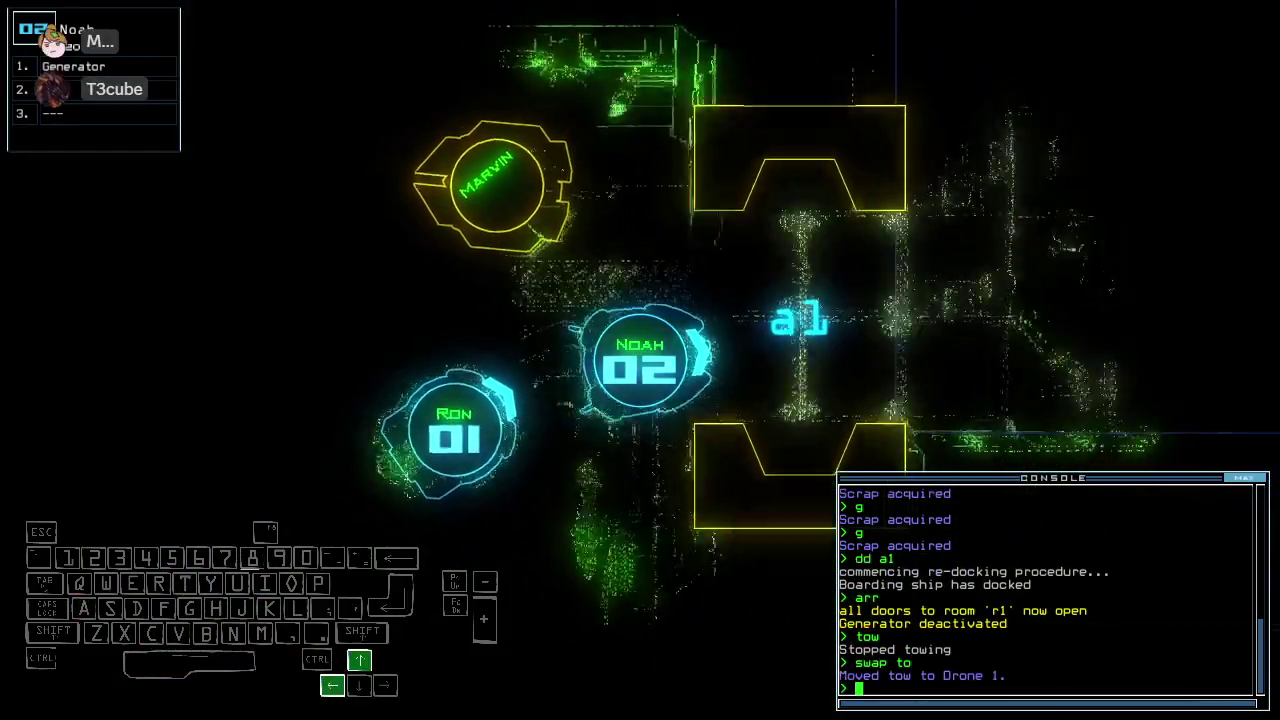
pyautogui.press('Up')
pyautogui.write('generator')
pyautogui.press('Return')
pyautogui.write('d')
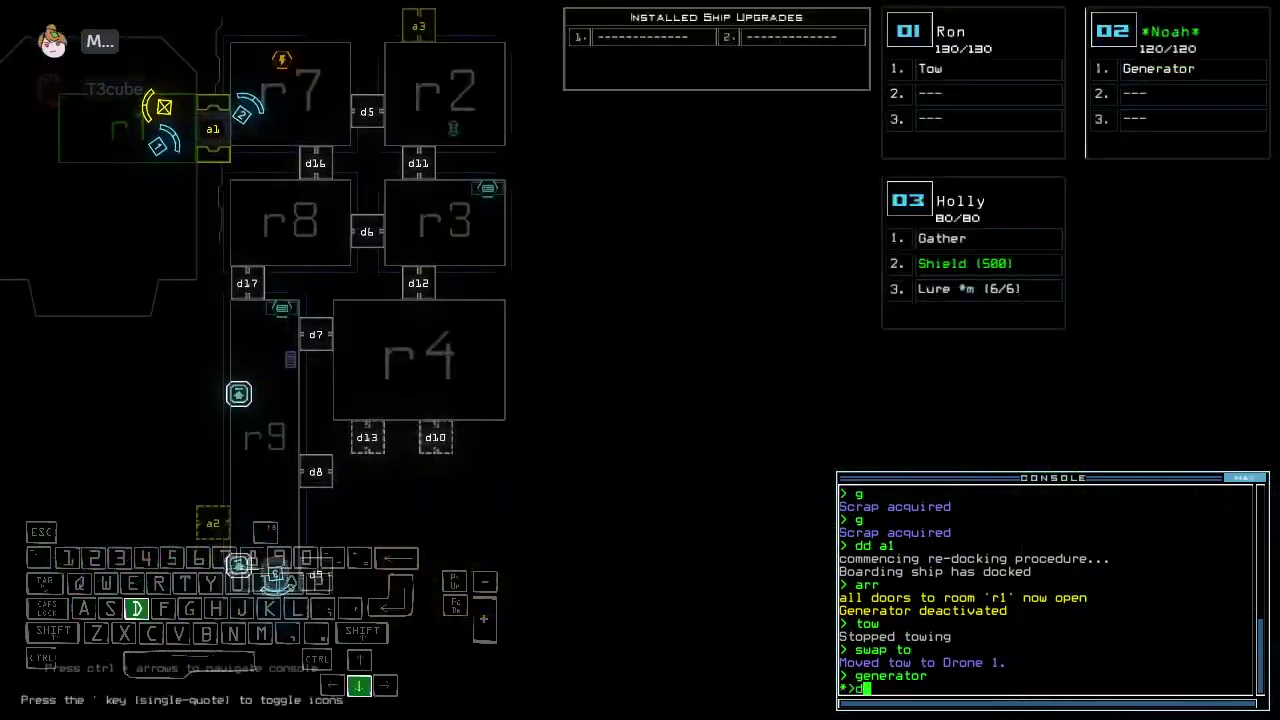
pyautogui.write('d a')
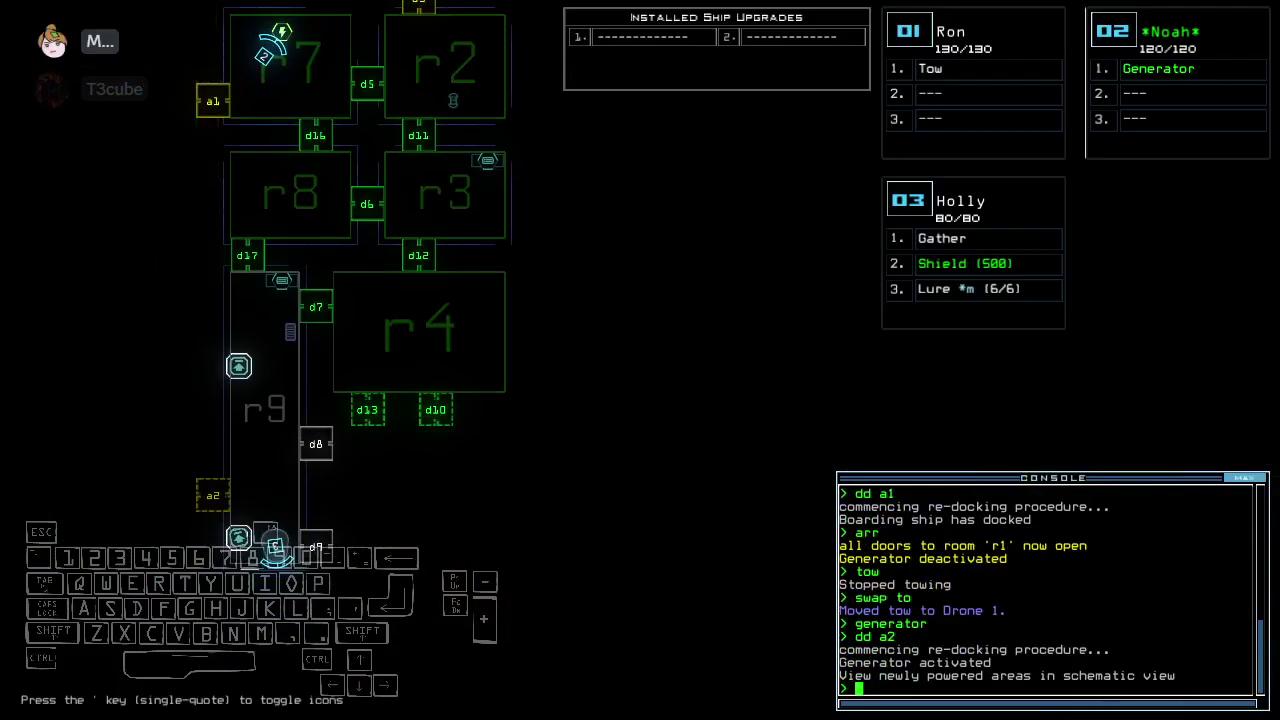
pyautogui.press('Tab')
pyautogui.press('Up')
pyautogui.press('Up')
pyautogui.press('Up')
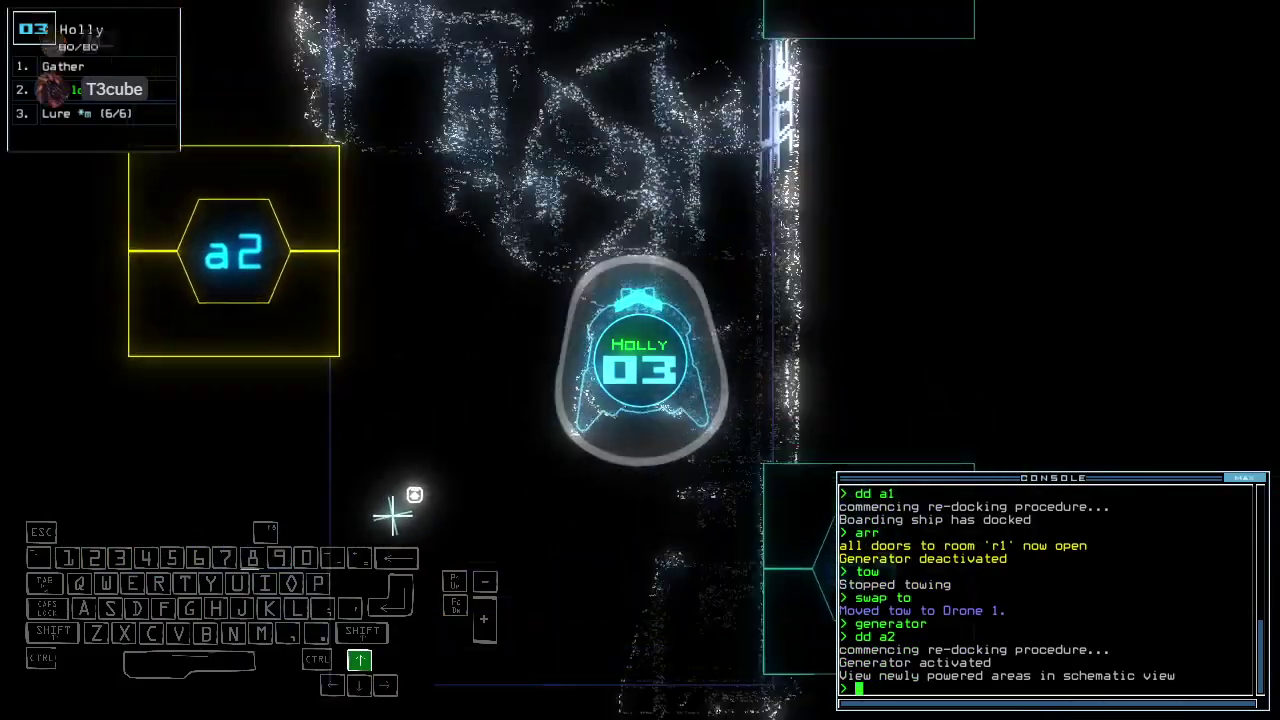
pyautogui.write('ar')
# - Open all doors to room r1 and send Ron toward room r4
pyautogui.press('Up')
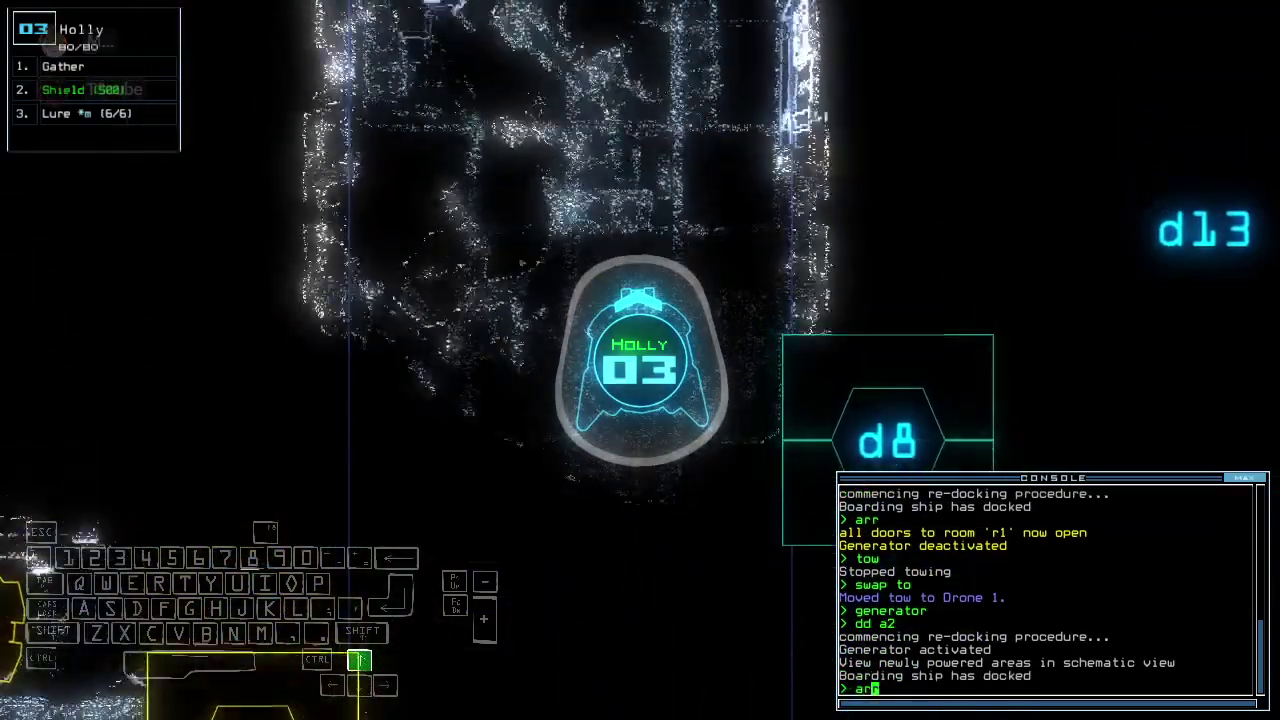
pyautogui.write('r')
pyautogui.press('Return')
pyautogui.press('Tab')
pyautogui.write('ta')
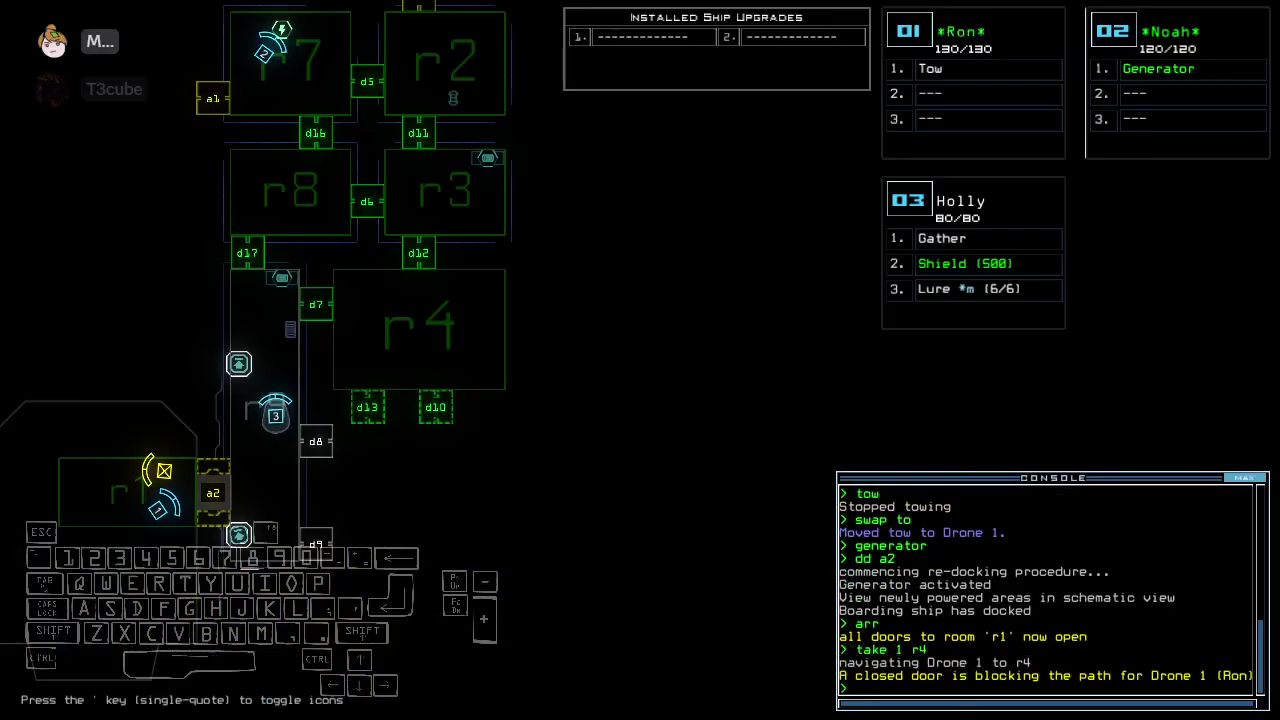
pyautogui.press('Tab')
pyautogui.press('Up')
pyautogui.press('Up')
pyautogui.press('Up')
pyautogui.write('to')
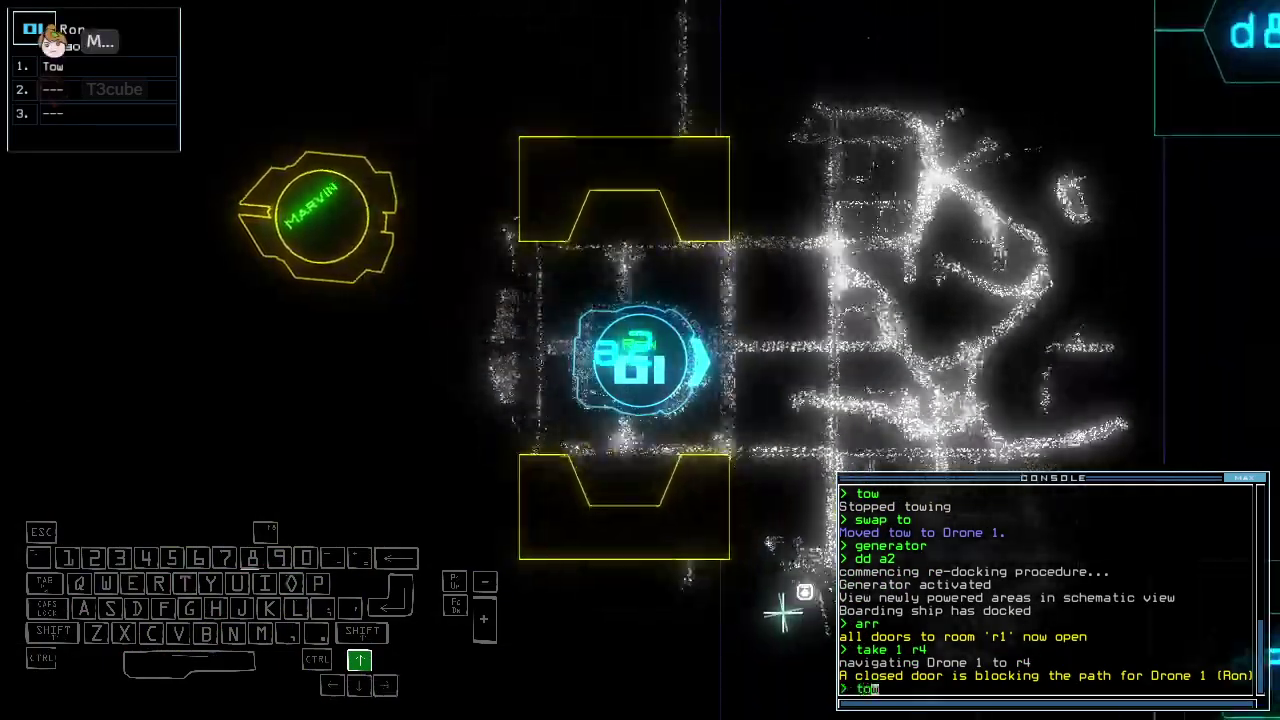
pyautogui.write('w')
# - Have Ron tow the Remote Power back to room r1 and release it
pyautogui.press('Return')
pyautogui.write('ba')
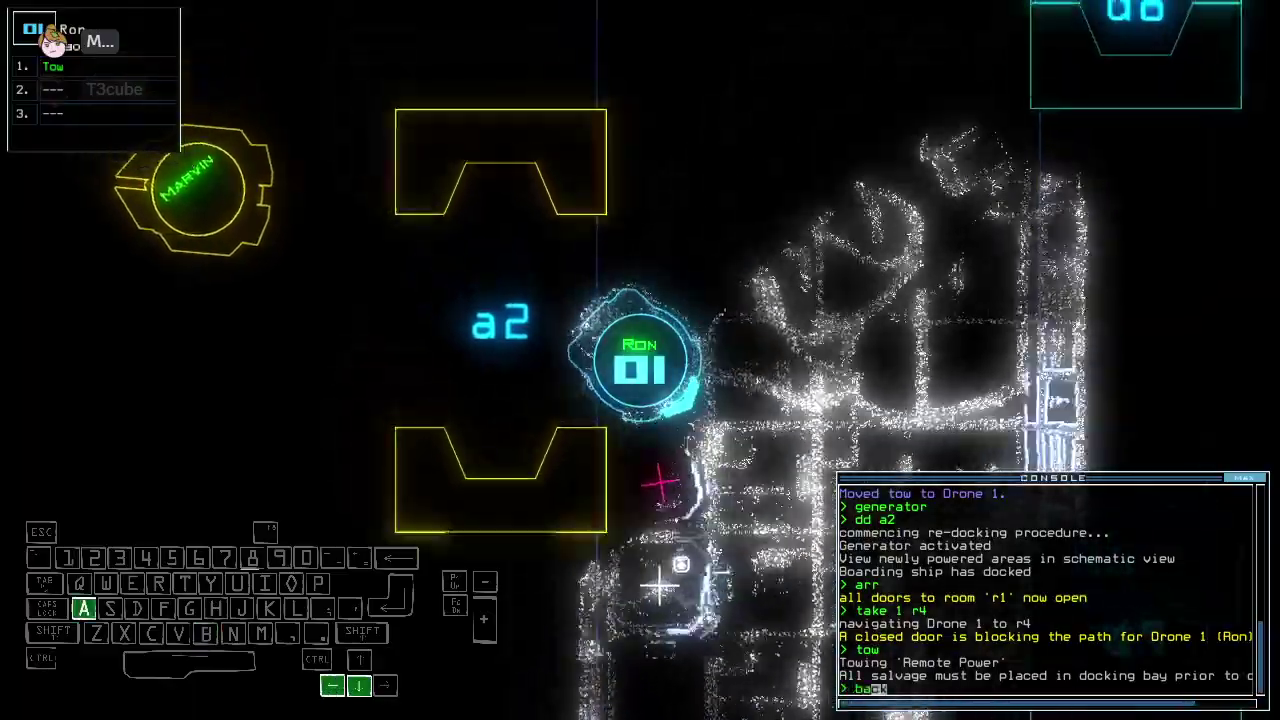
pyautogui.write('ck')
pyautogui.press('Return')
pyautogui.write('to')
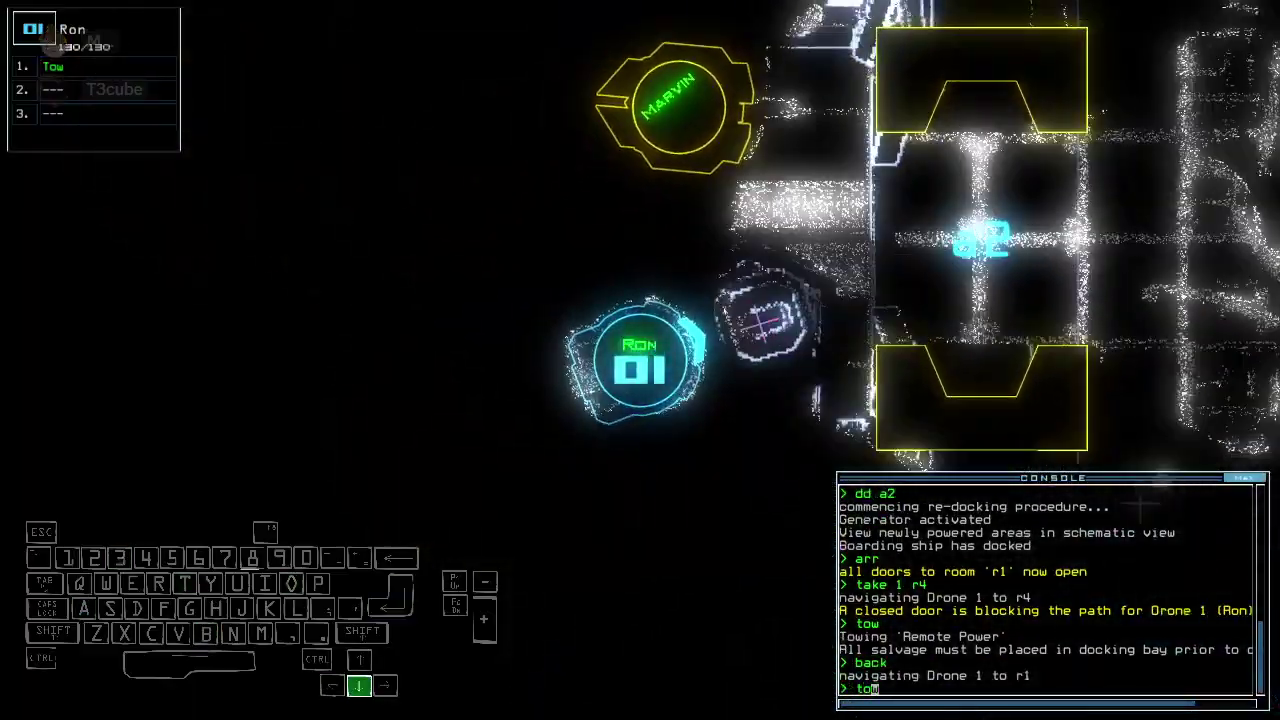
pyautogui.write('w')
pyautogui.press('Return')
pyautogui.press('Tab')
pyautogui.press('Tab')
pyautogui.press('Up')
pyautogui.press('Up')
pyautogui.press('Up')
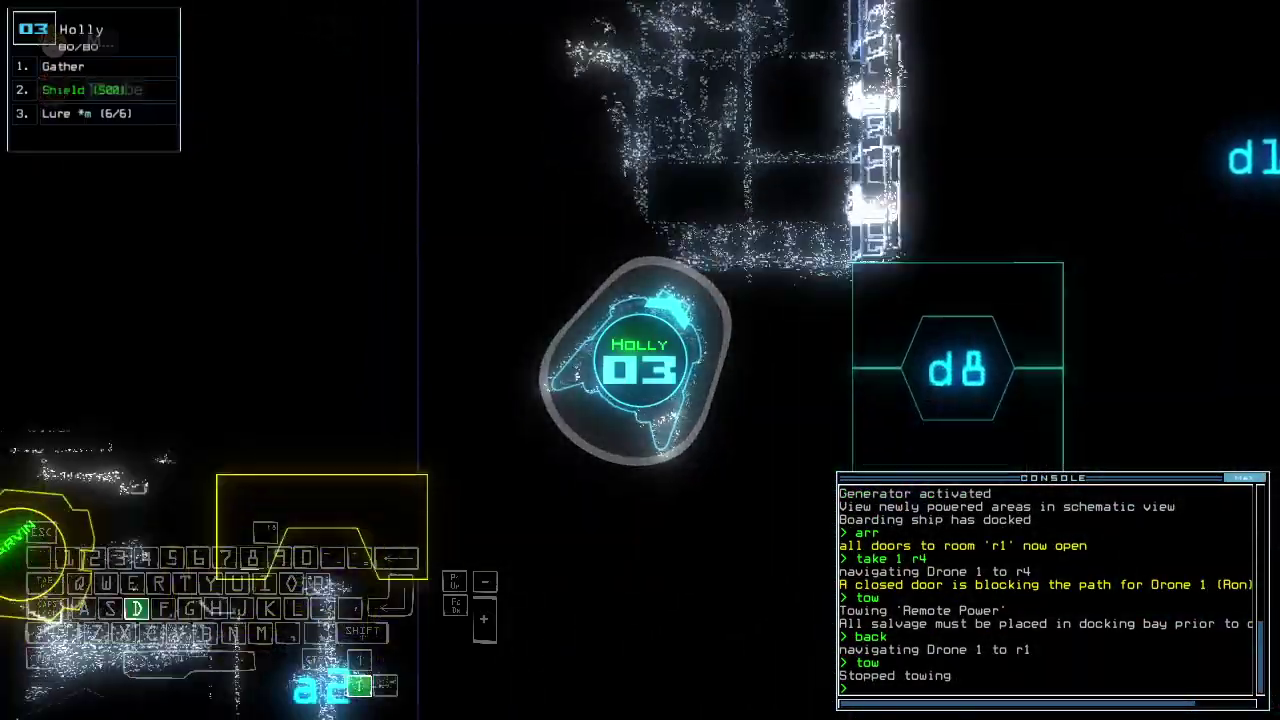
pyautogui.press('Tab')
pyautogui.write('dd a')
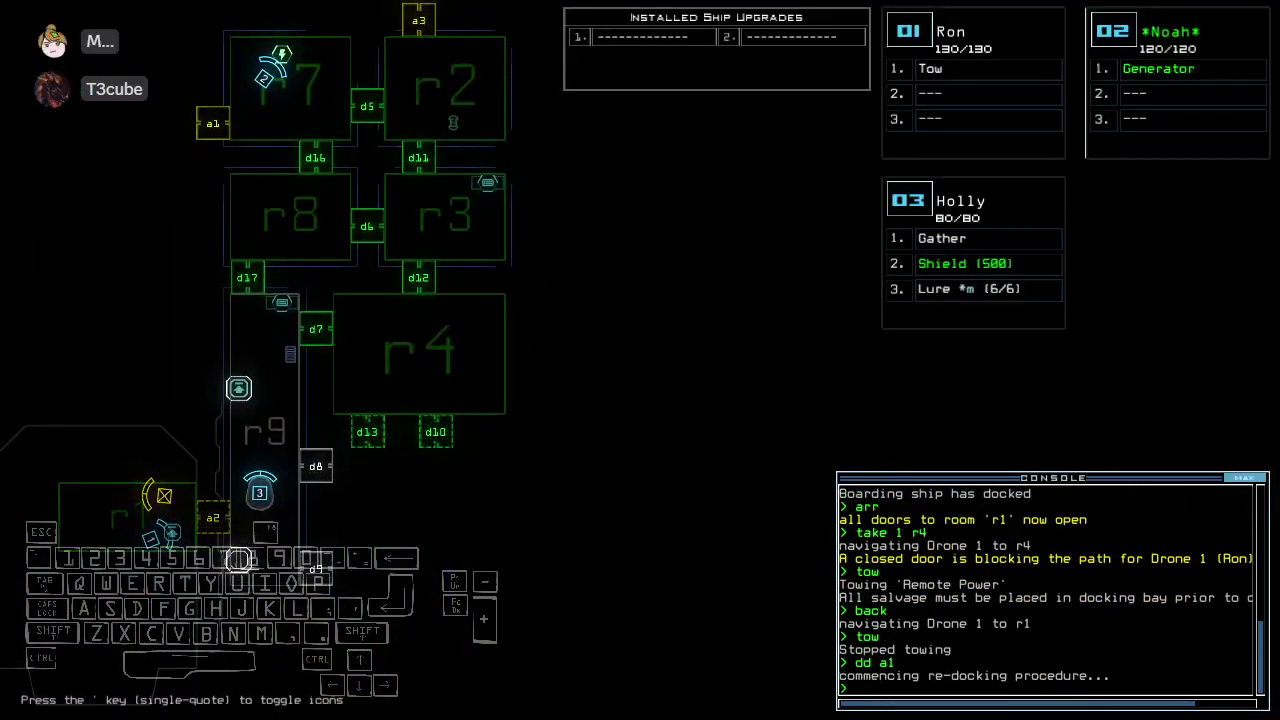
# - Re-dock at a1, open r1's doors, check mission time, restart the generator, and open d7
pyautogui.press('Return')
pyautogui.write('a')
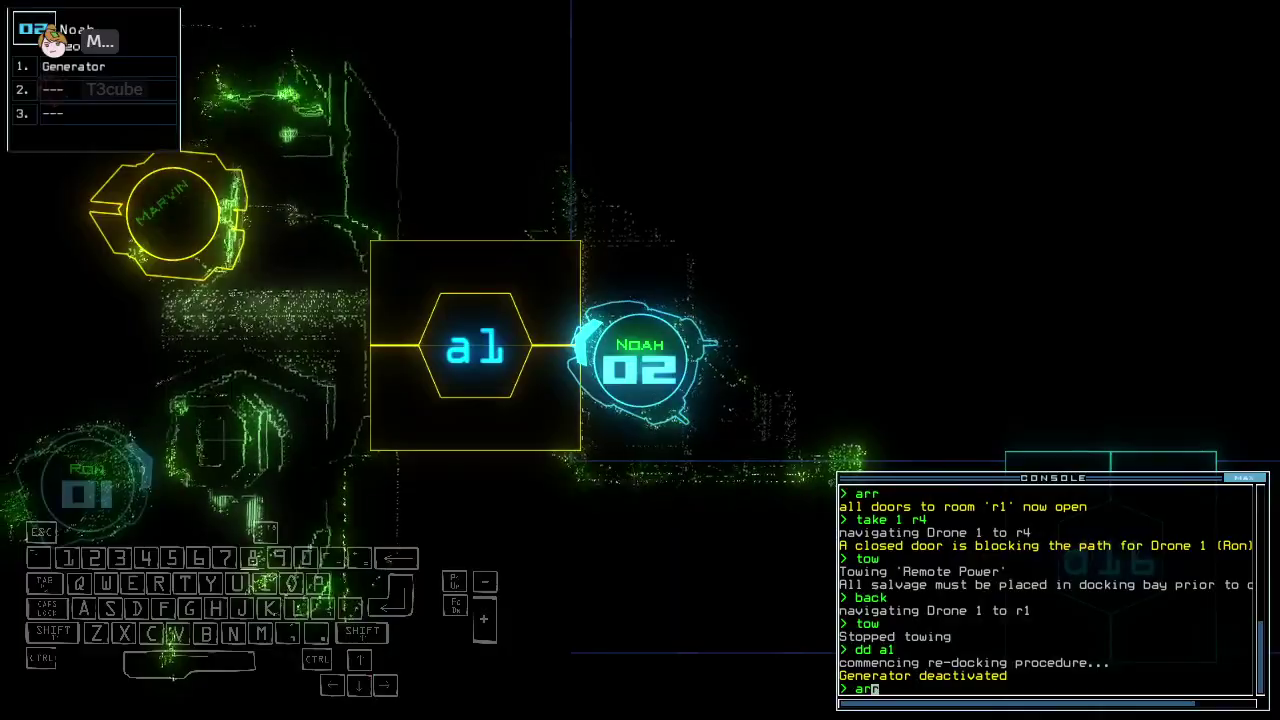
pyautogui.write('r')
pyautogui.press('Return')
pyautogui.press('Up')
pyautogui.write('te')
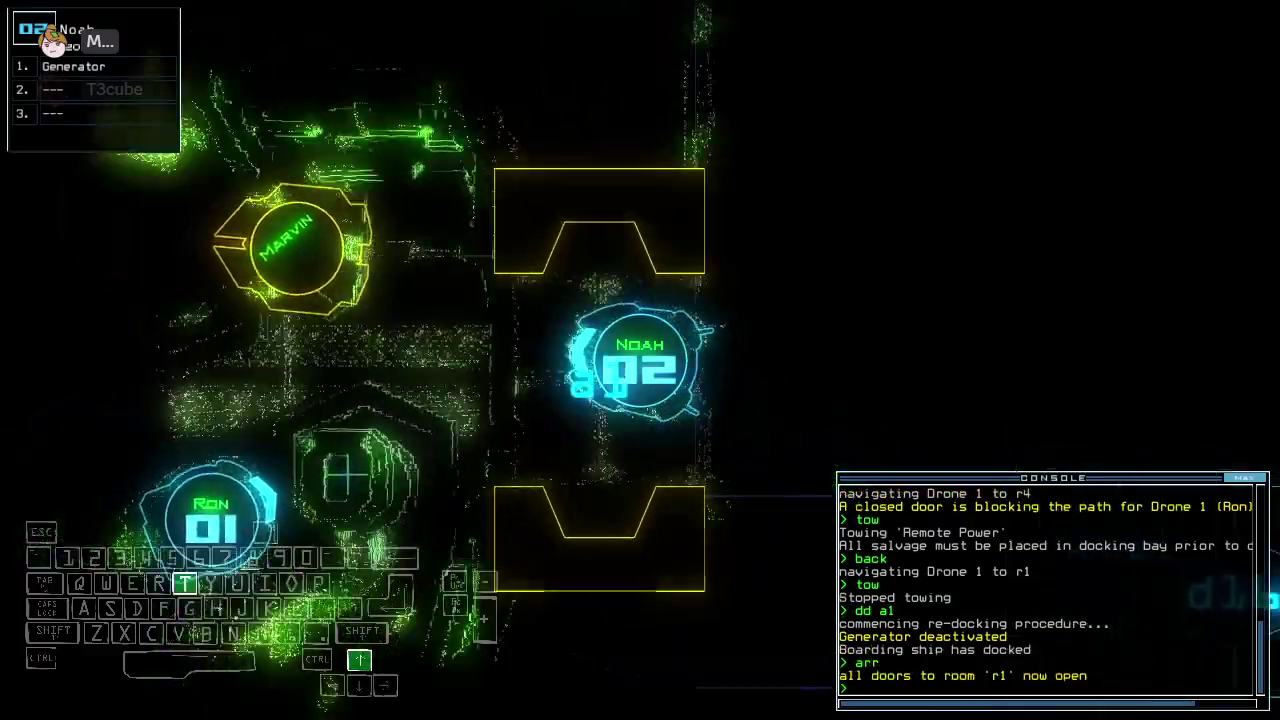
pyautogui.write('t')
pyautogui.press('Return')
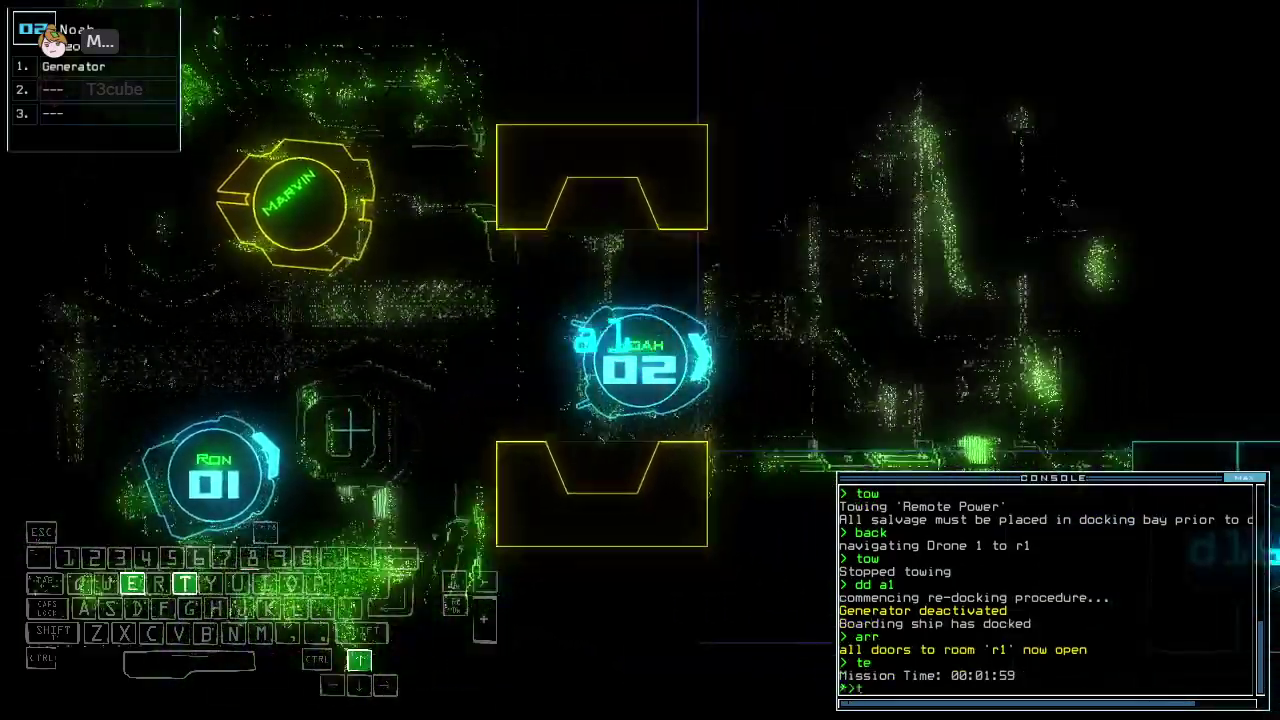
pyautogui.press('Up')
pyautogui.press('Return')
pyautogui.write('generator')
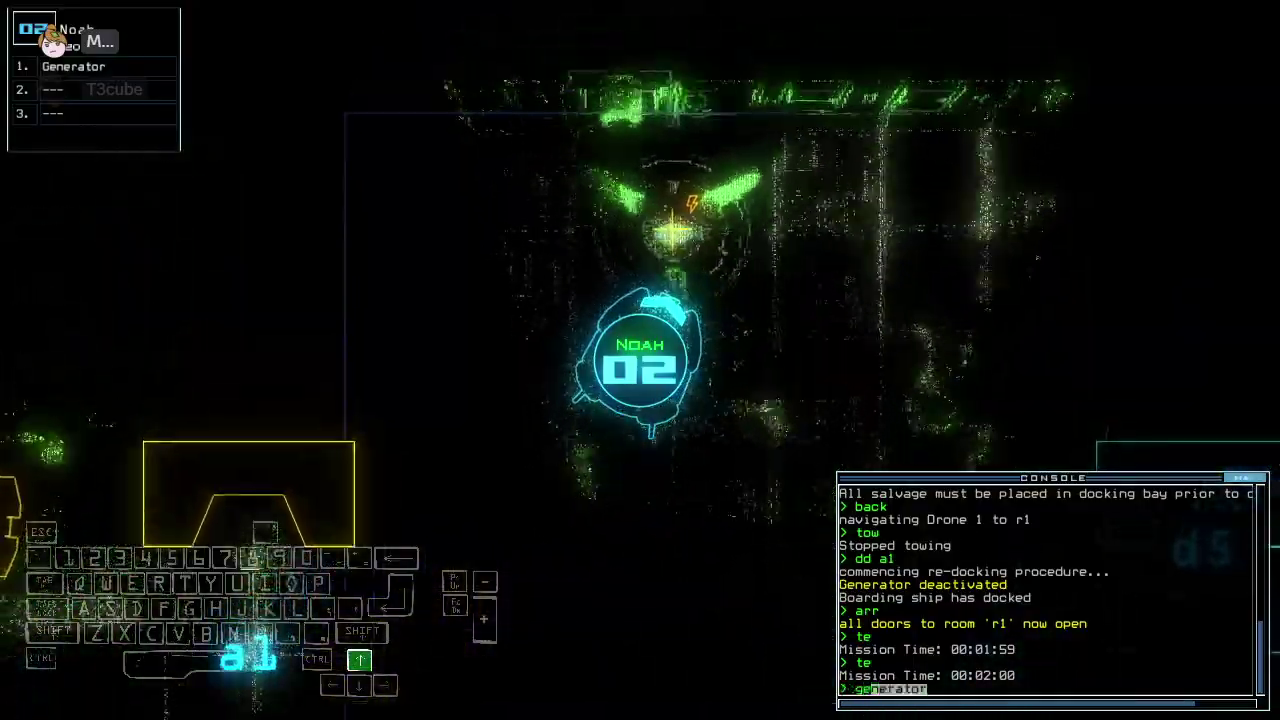
pyautogui.press('Return')
pyautogui.write('3ccc')
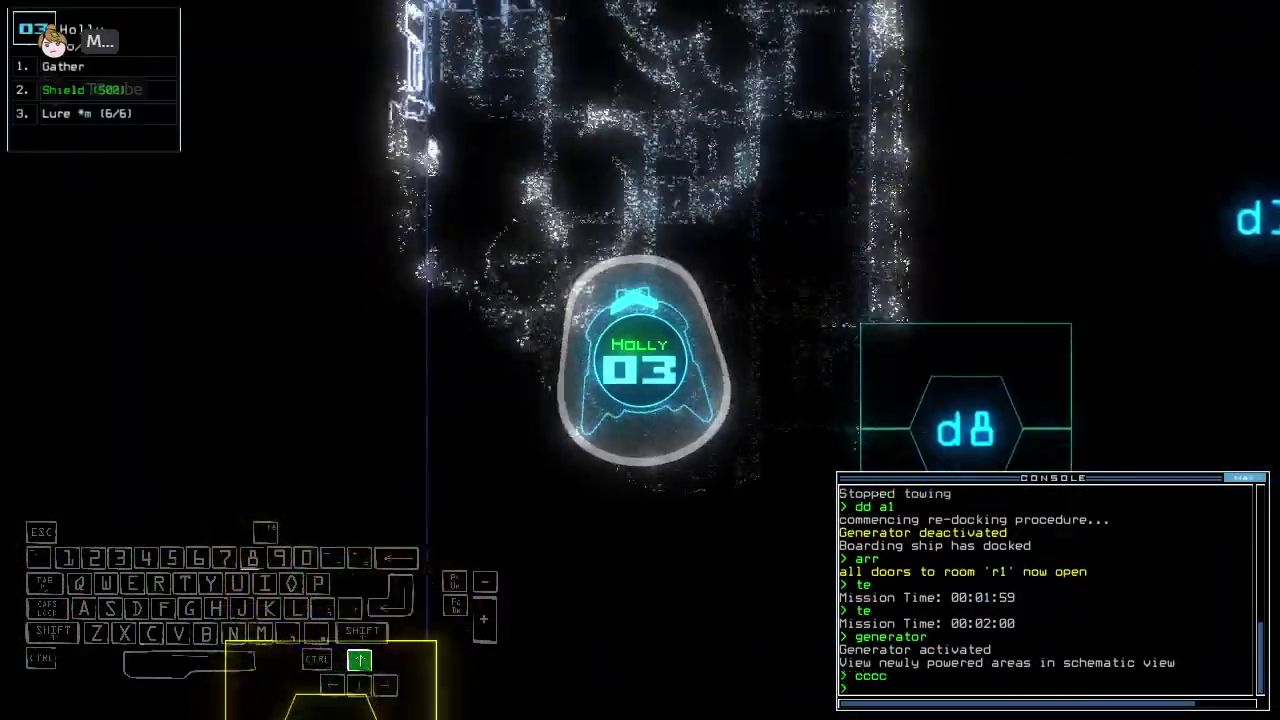
pyautogui.press('Return')
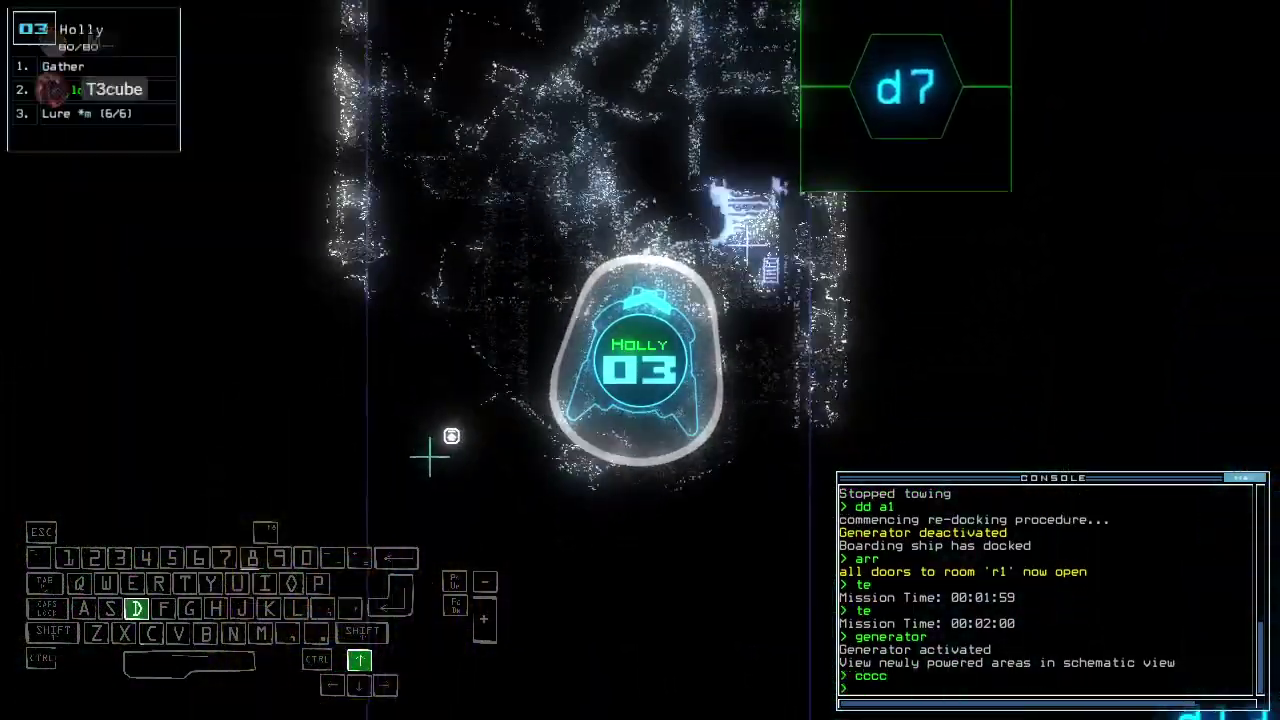
pyautogui.write('d7')
pyautogui.press('Return')
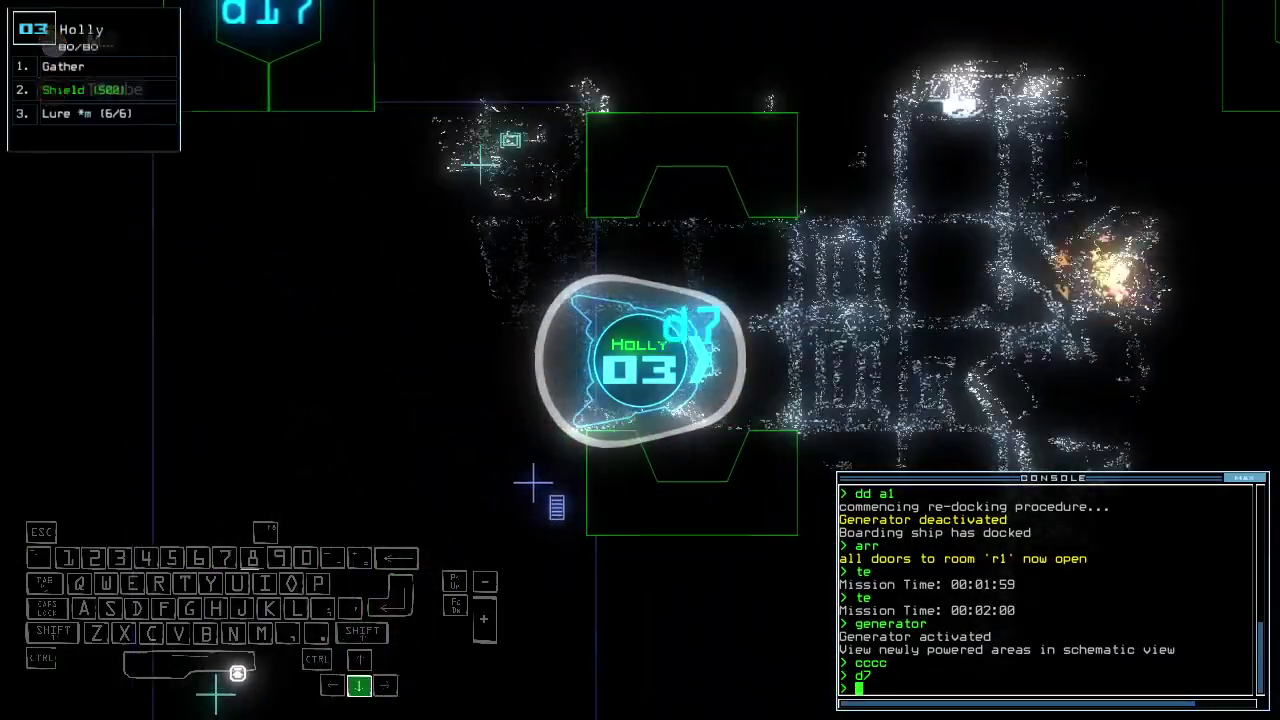
pyautogui.write('cccc')
# - Close doors d11, d12 and d7 around Holly, checking the schematic map between commands
pyautogui.press('Return')
pyautogui.press('space')
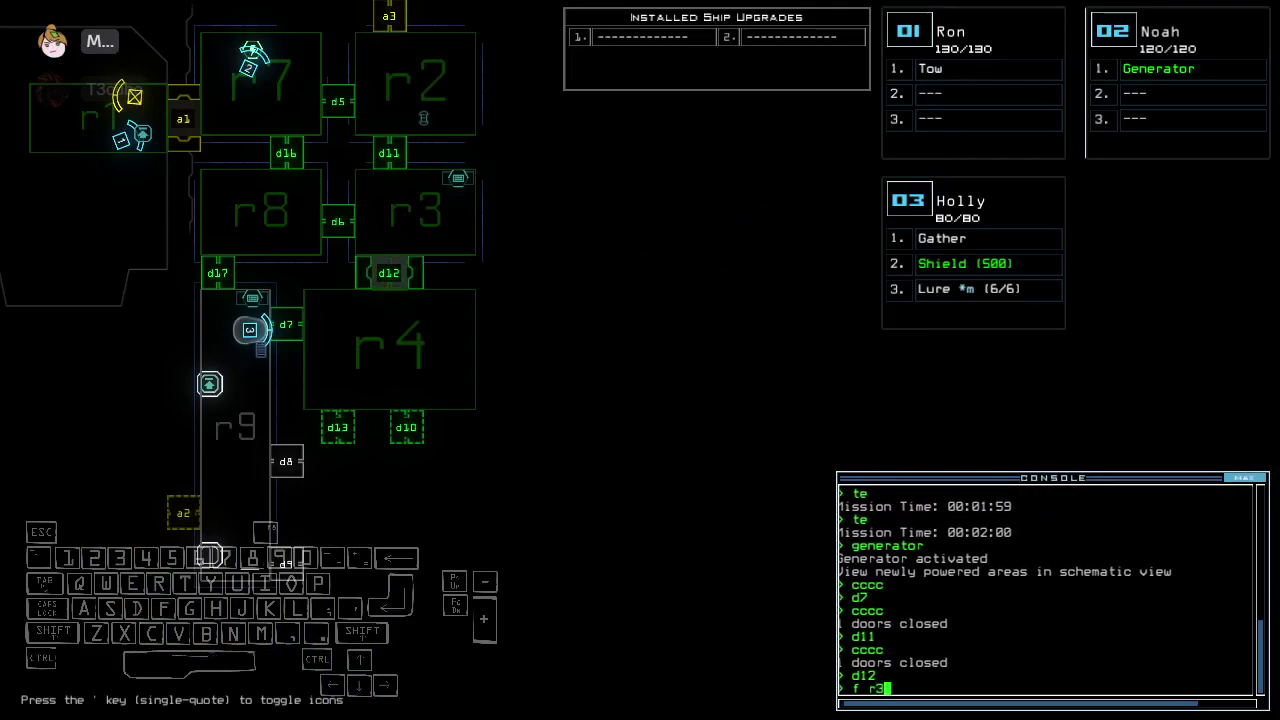
pyautogui.press('space')
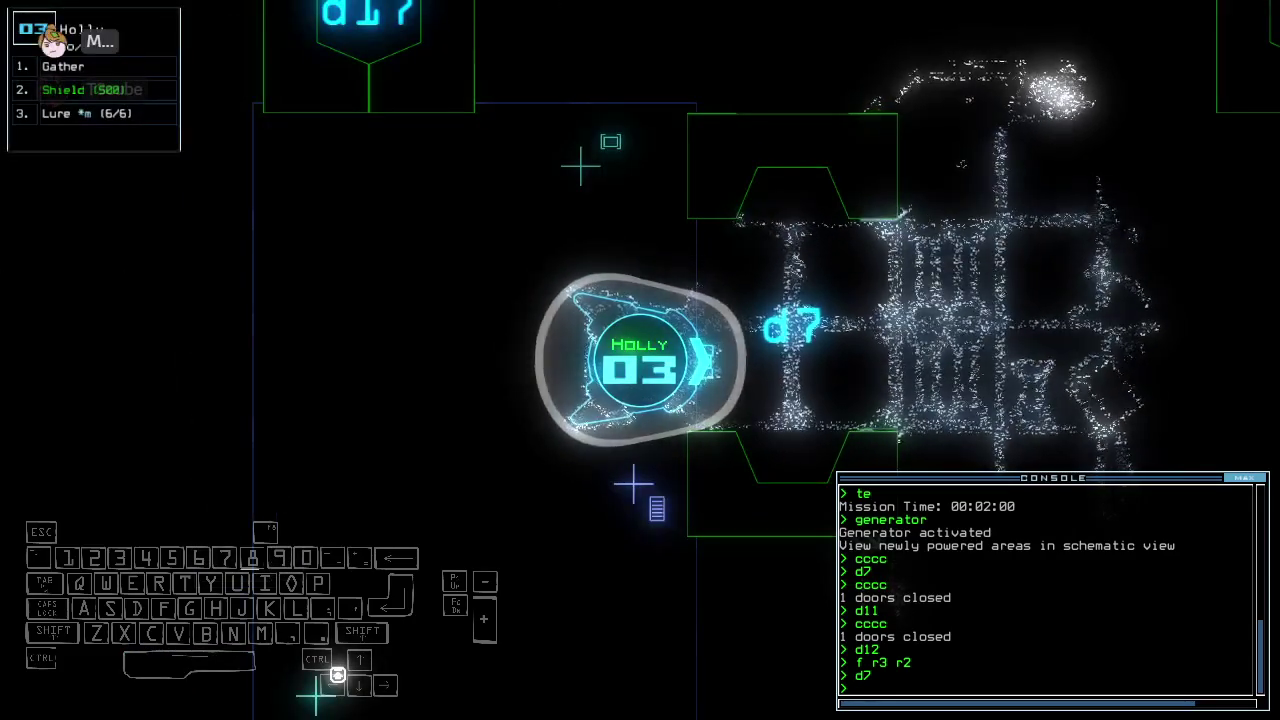
pyautogui.write('cc')
pyautogui.press('Return')
pyautogui.write('xx r')
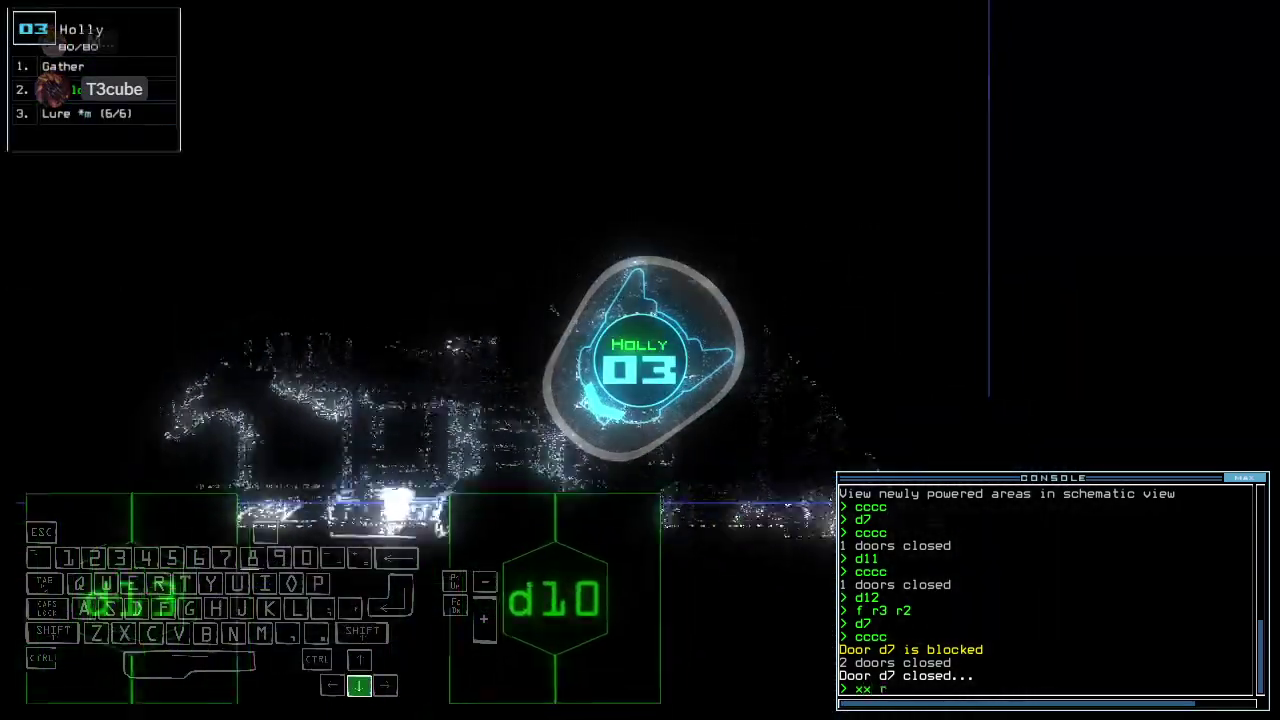
pyautogui.write('4')
# - Cycle room r4's doors with xx r4, open door d10, and drive Holly toward d13
pyautogui.press('Return')
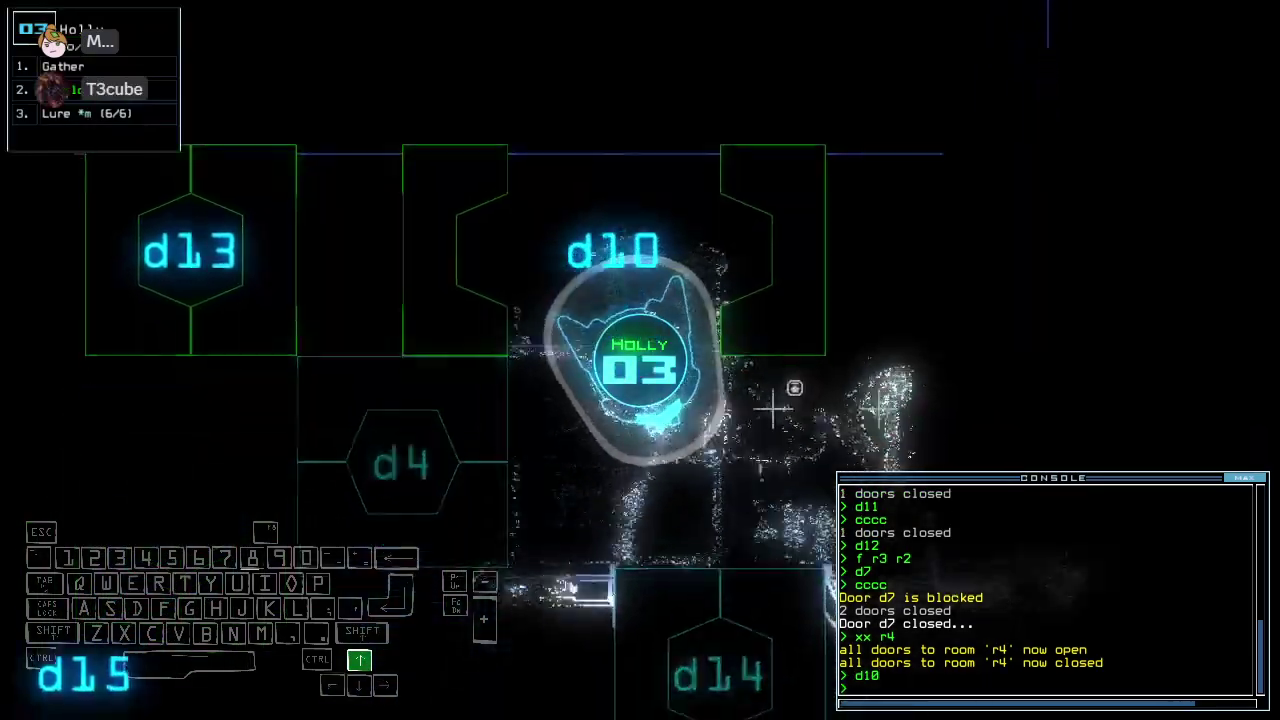
pyautogui.press('Return')
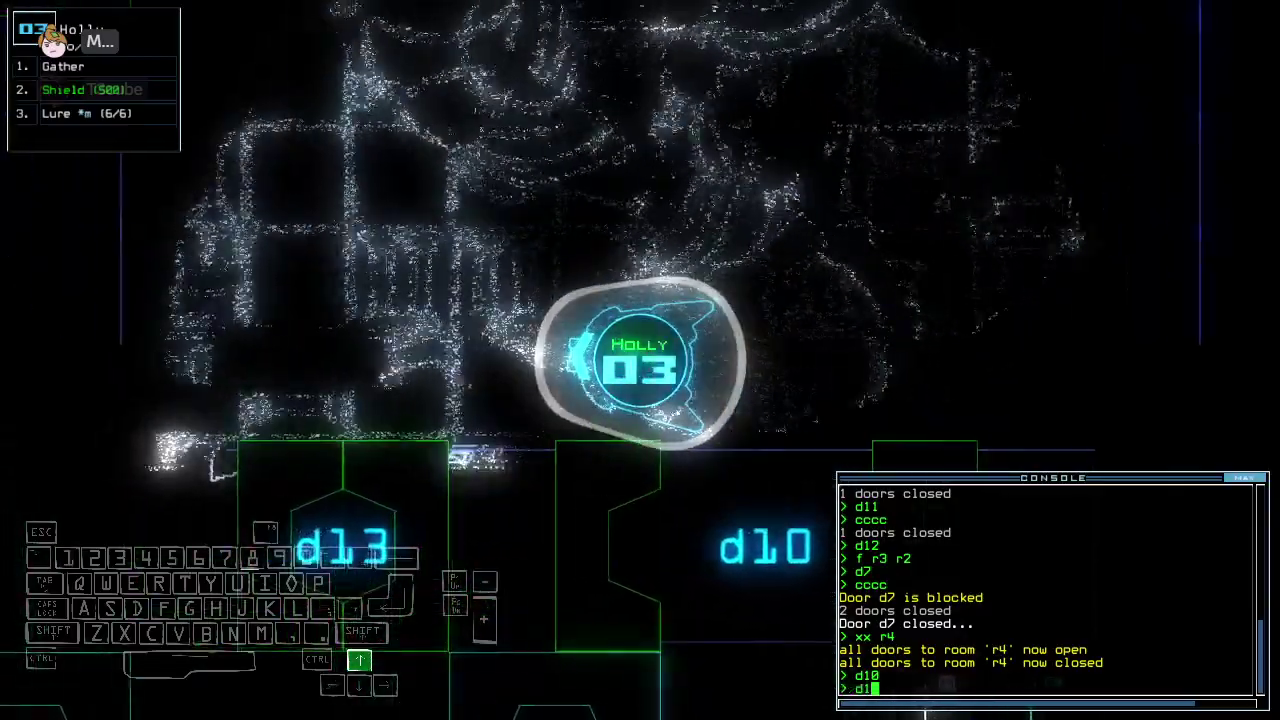
pyautogui.write('d13')
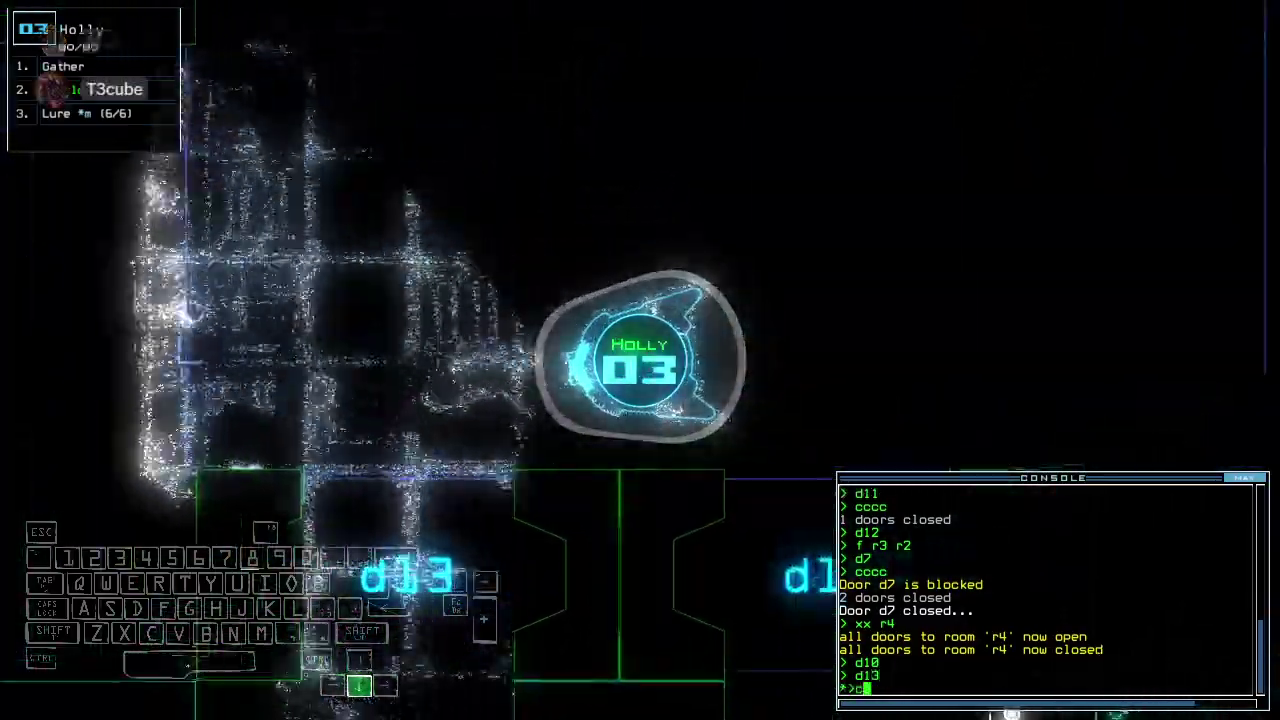
pyautogui.write('c')
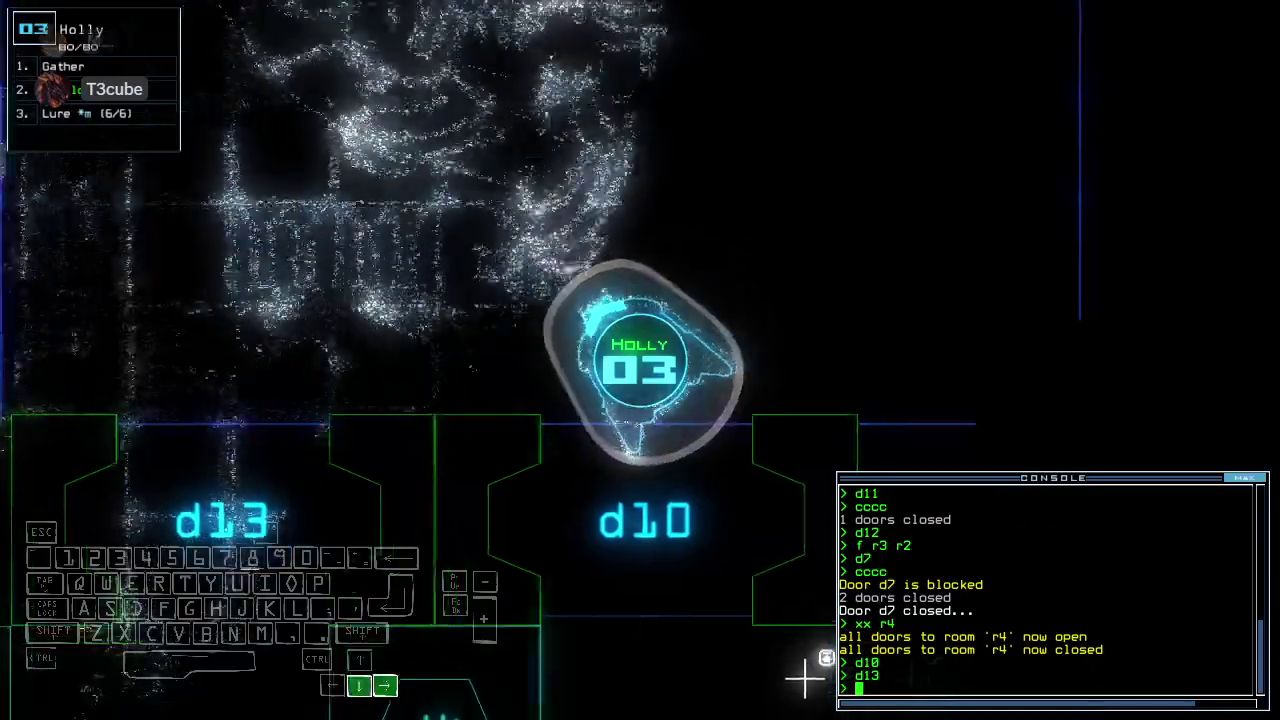
pyautogui.press('Tab')
pyautogui.press('Tab')
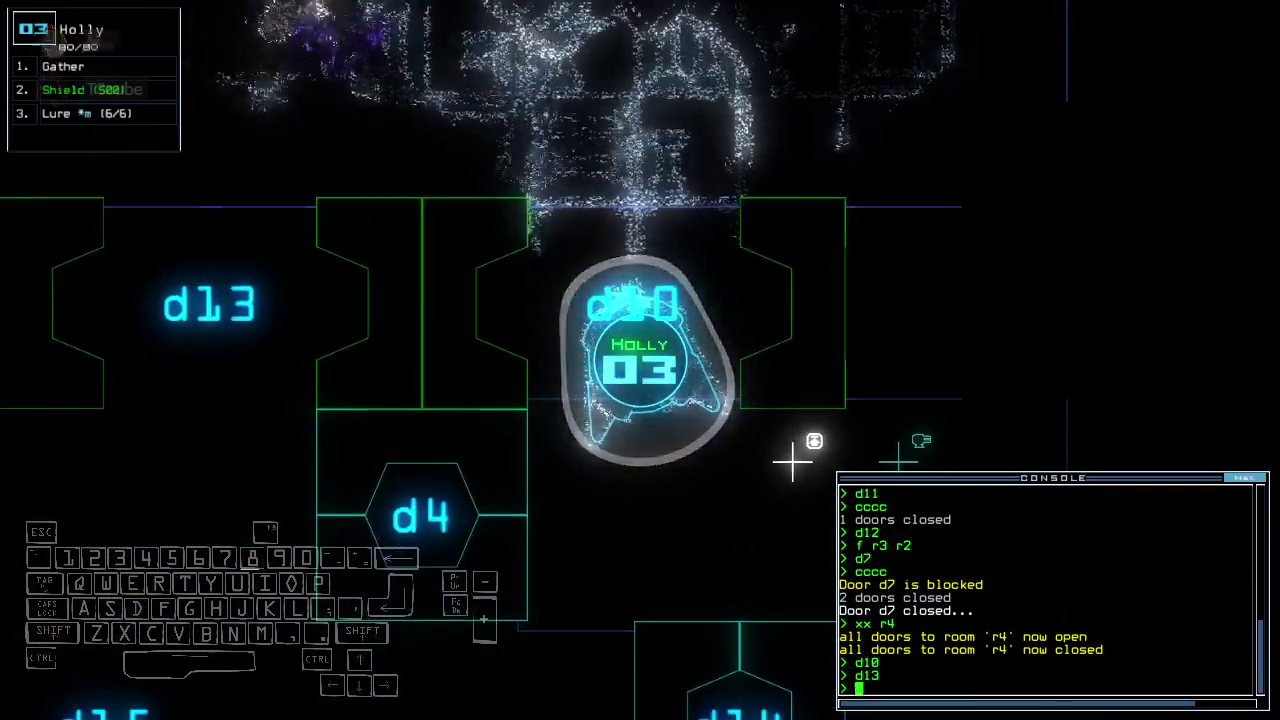
pyautogui.press('Up')
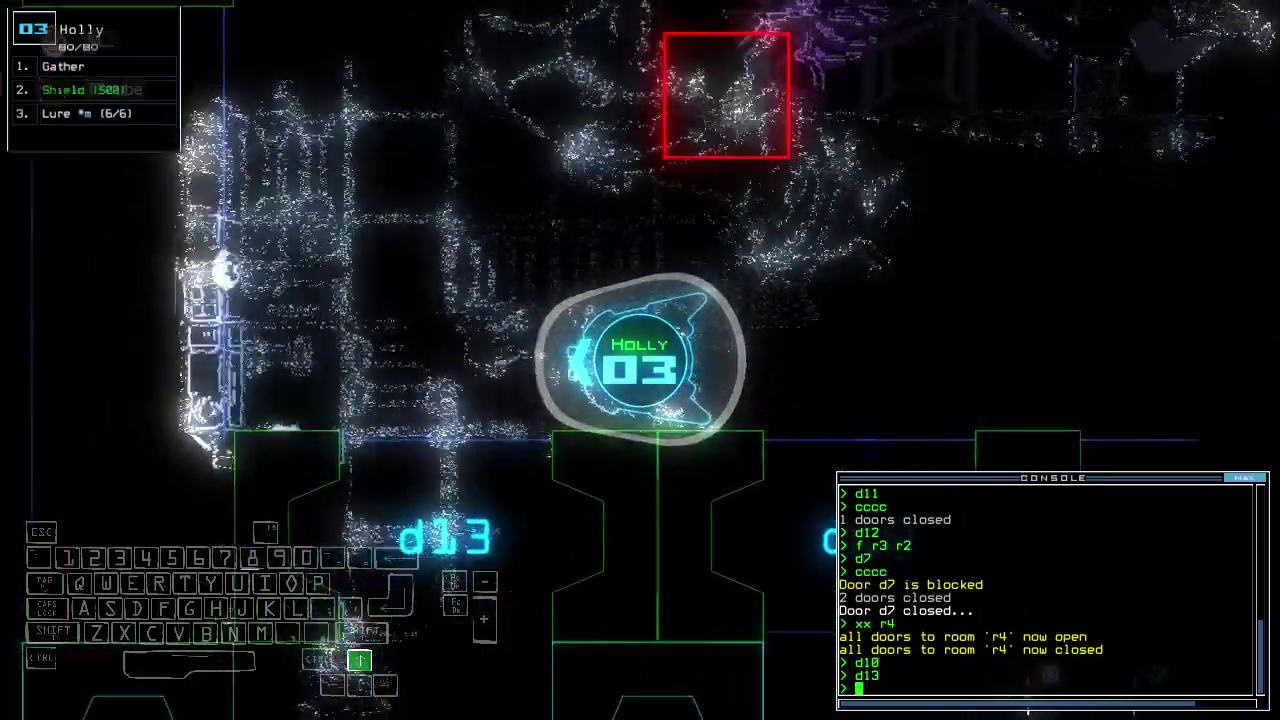
pyautogui.press('Up')
pyautogui.press('Left')
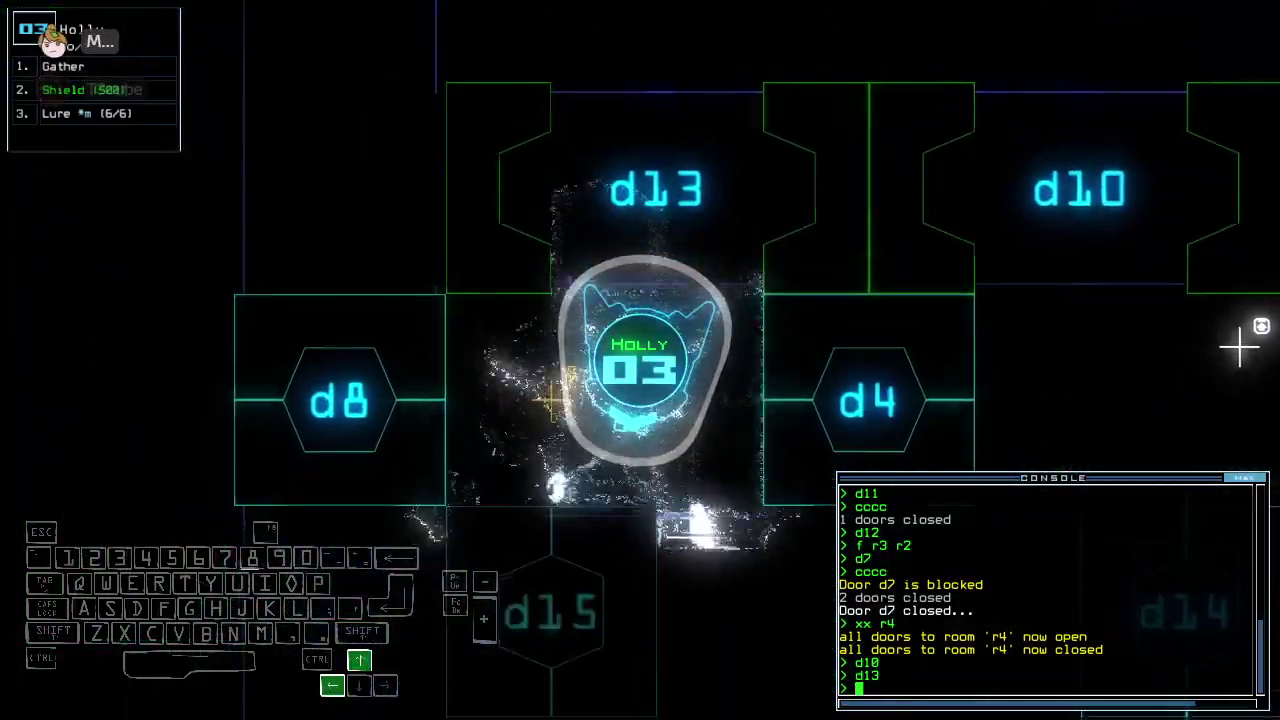
# - Check the map overview, then close door d13 while watching Holly's camera
pyautogui.press('Tab')
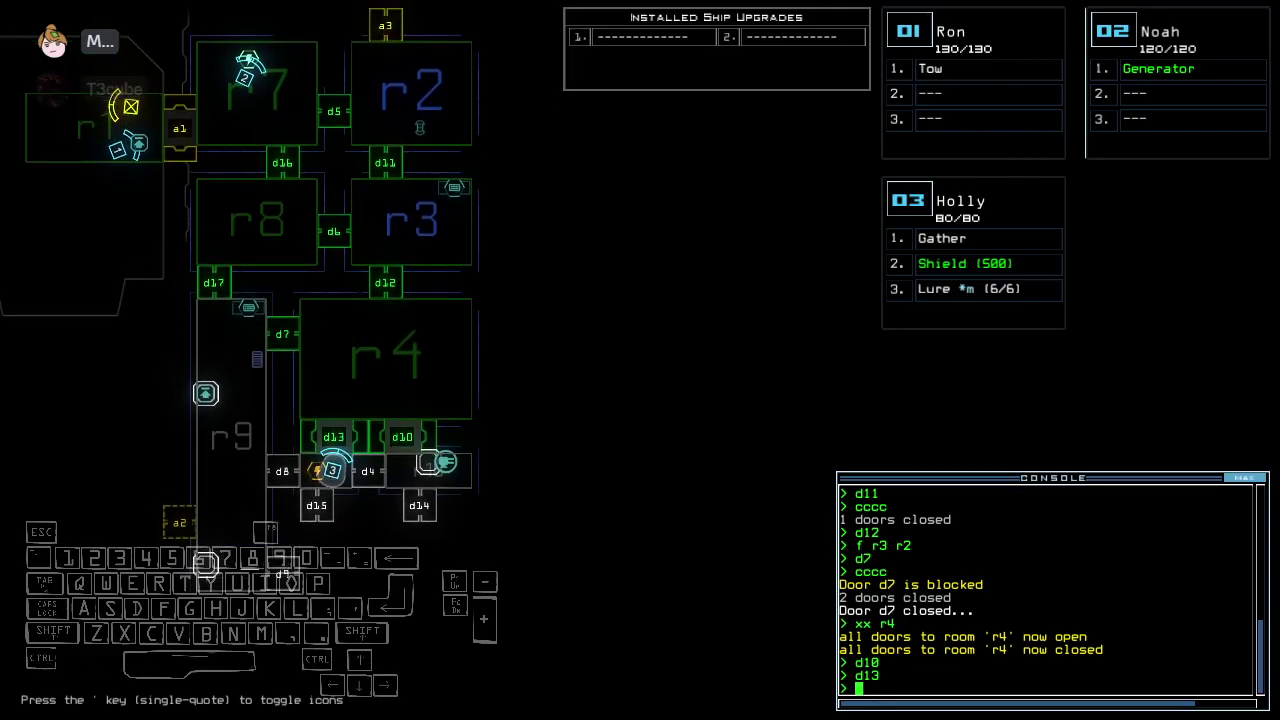
pyautogui.press('Tab')
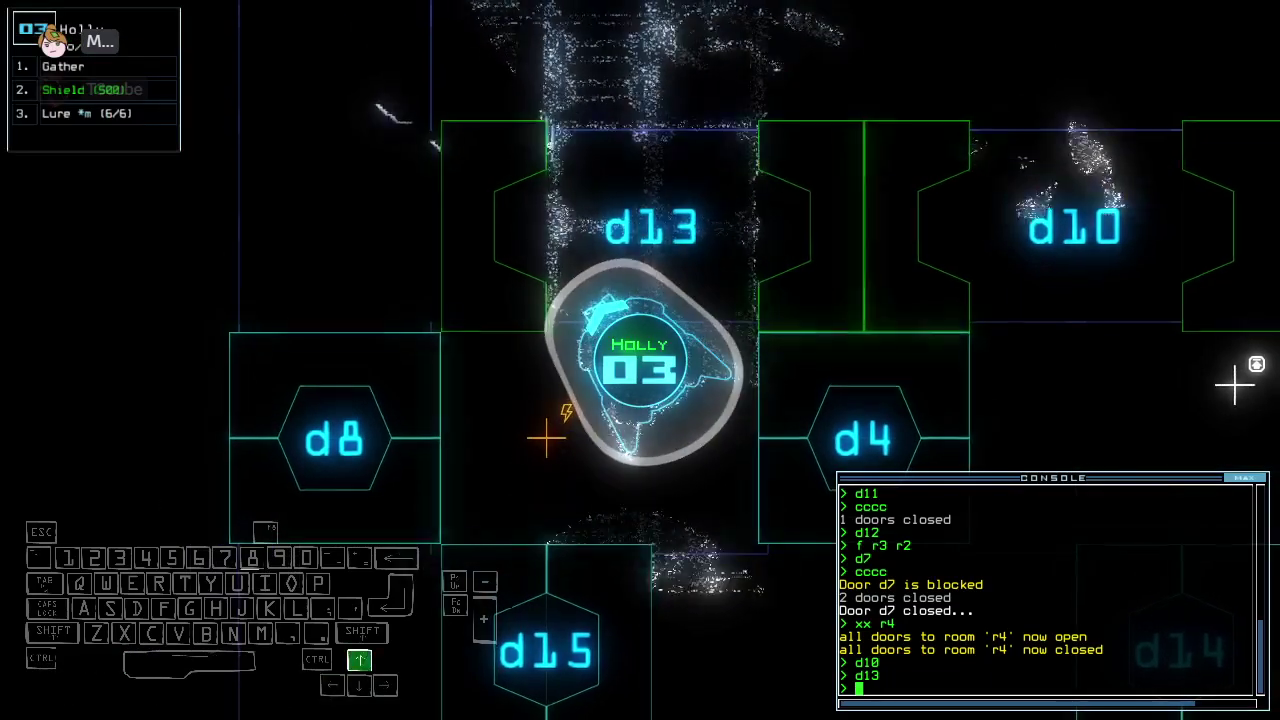
pyautogui.write('c')
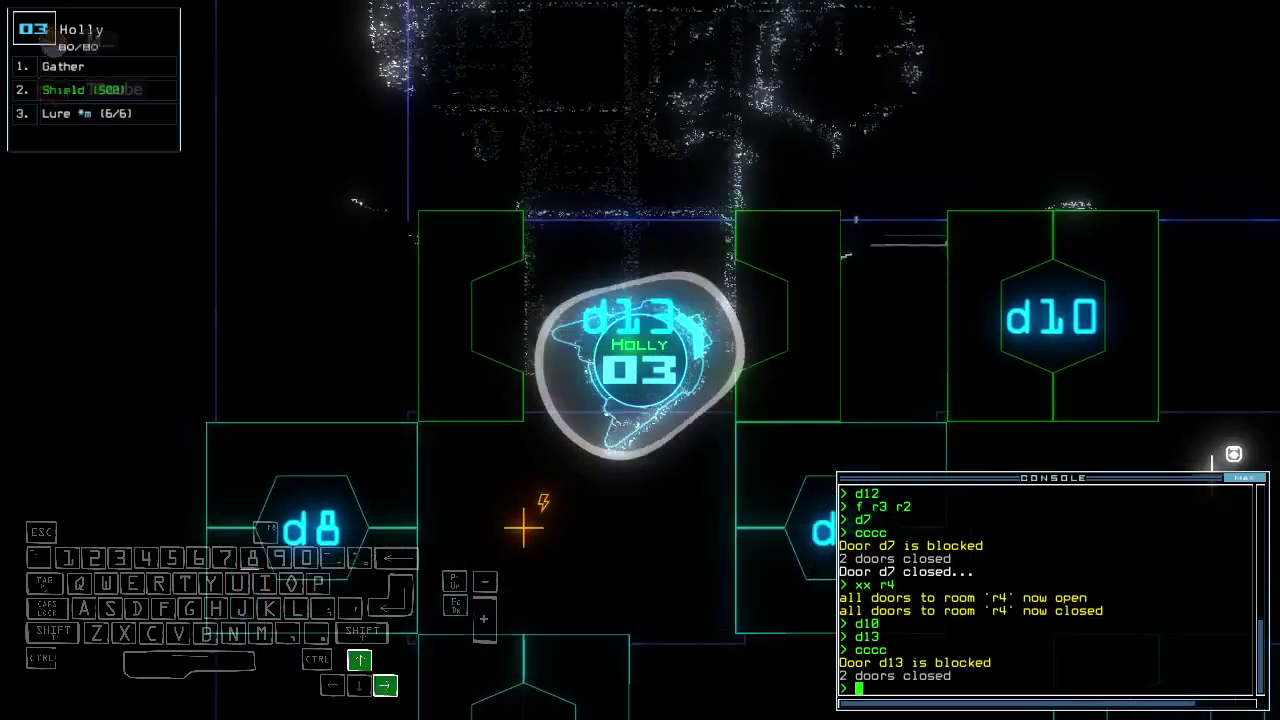
pyautogui.press('space')
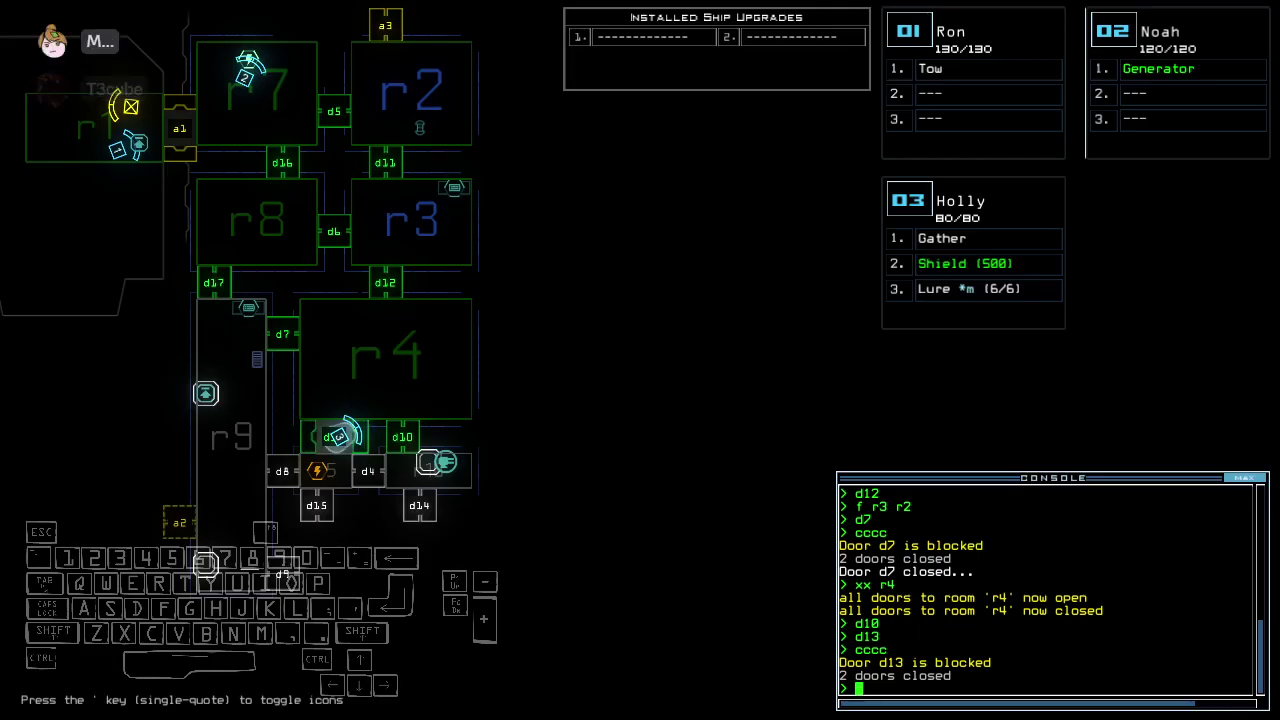
pyautogui.press('space')
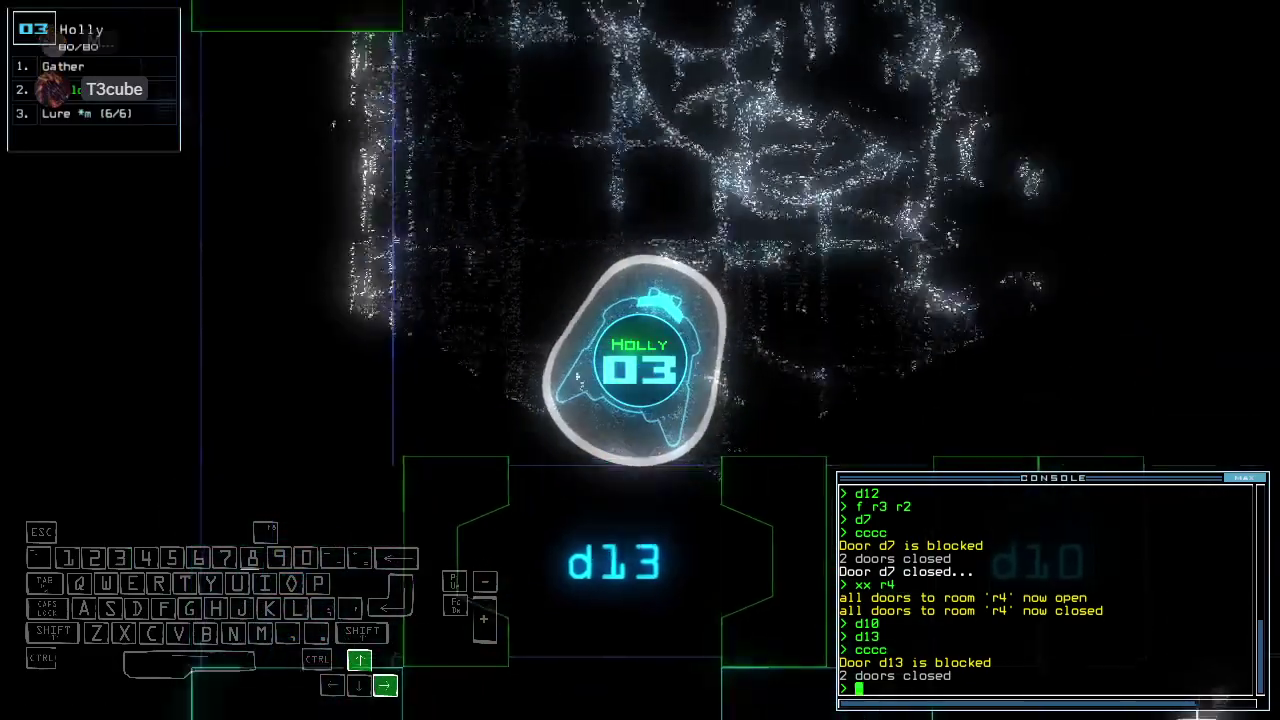
pyautogui.write('l')
# - Drop a lure from Holly and re-dock the shuttle at airlock a2
pyautogui.press('Return')
pyautogui.press('space')
pyautogui.write('d7 d13')
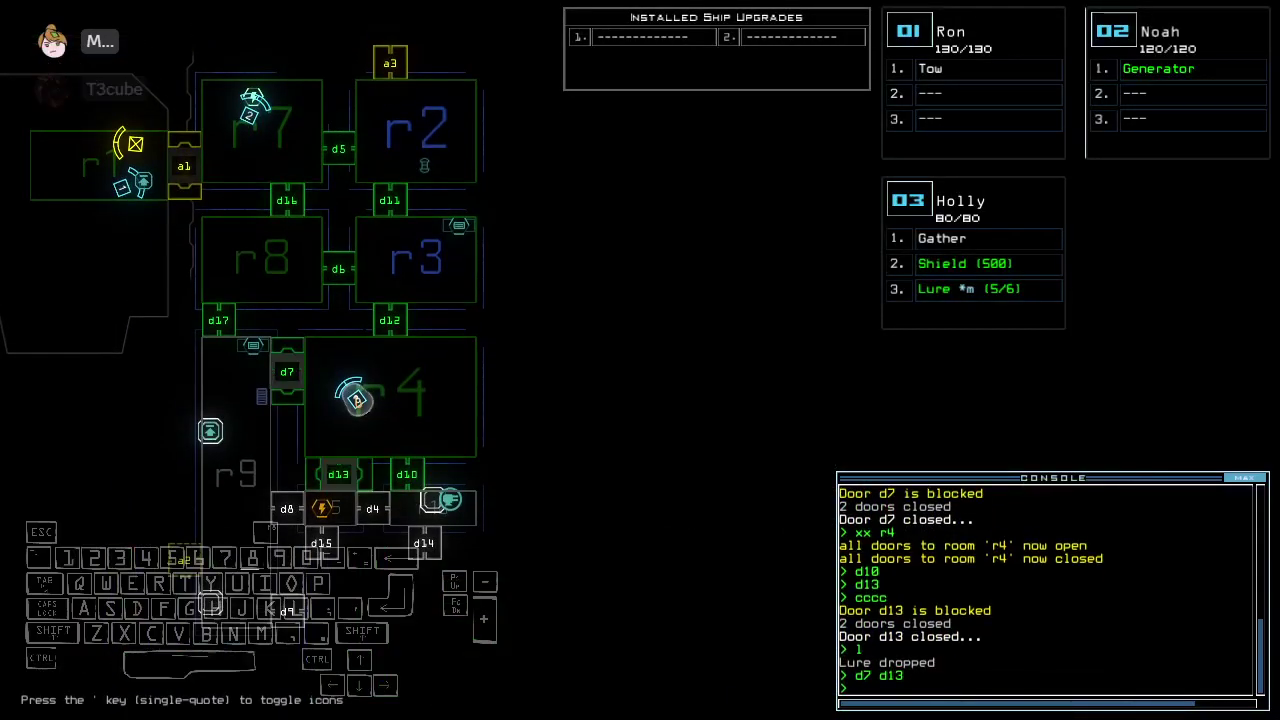
pyautogui.write('2')
pyautogui.write('dd')
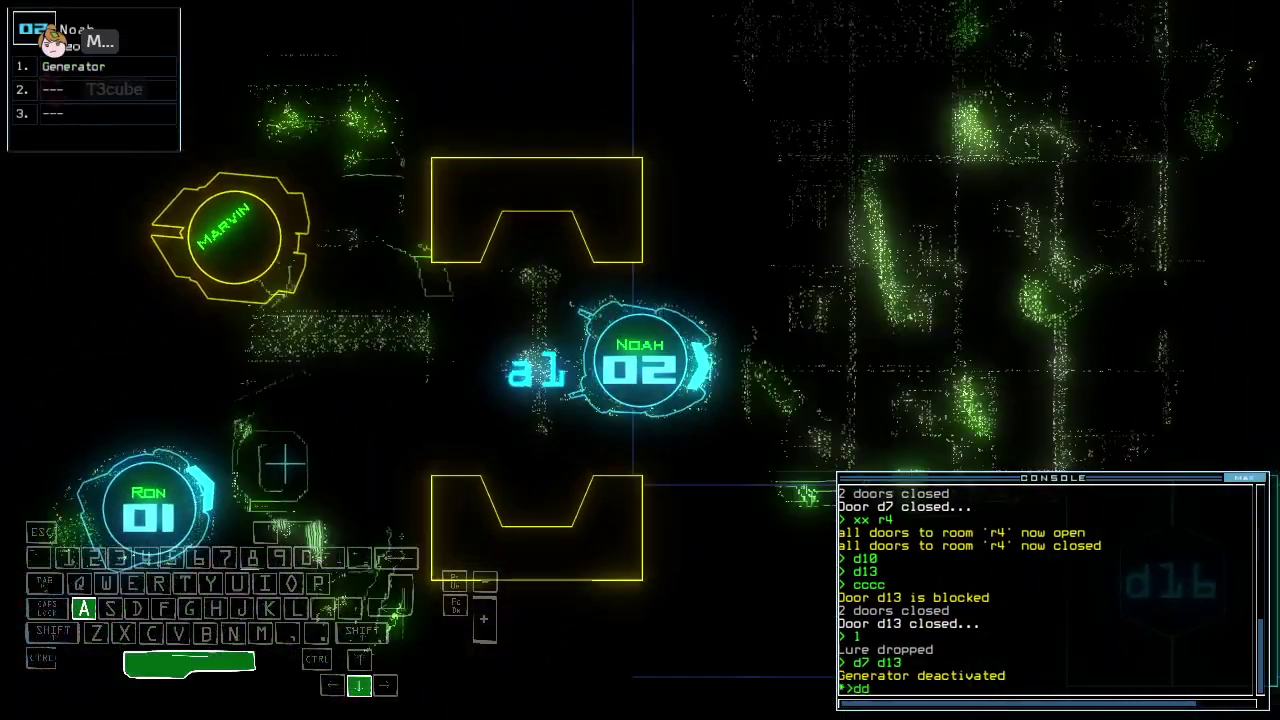
pyautogui.write('a')
pyautogui.press('space')
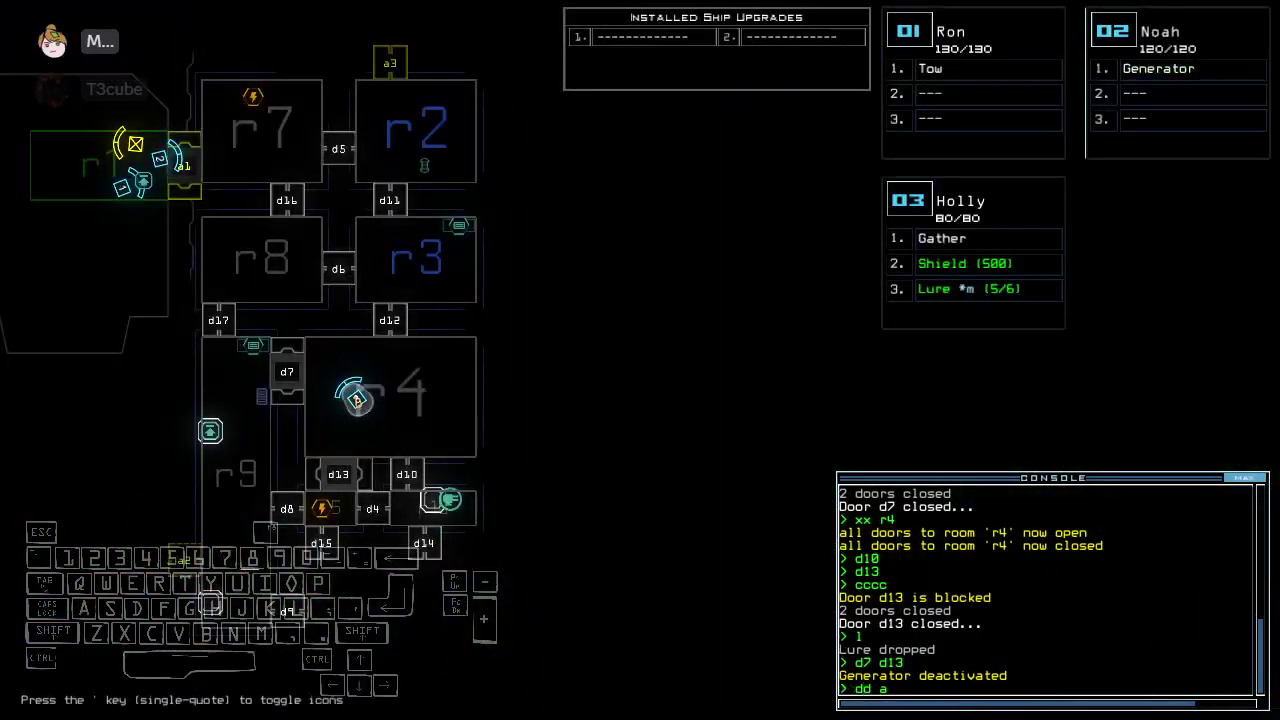
pyautogui.press('space')
pyautogui.write('2')
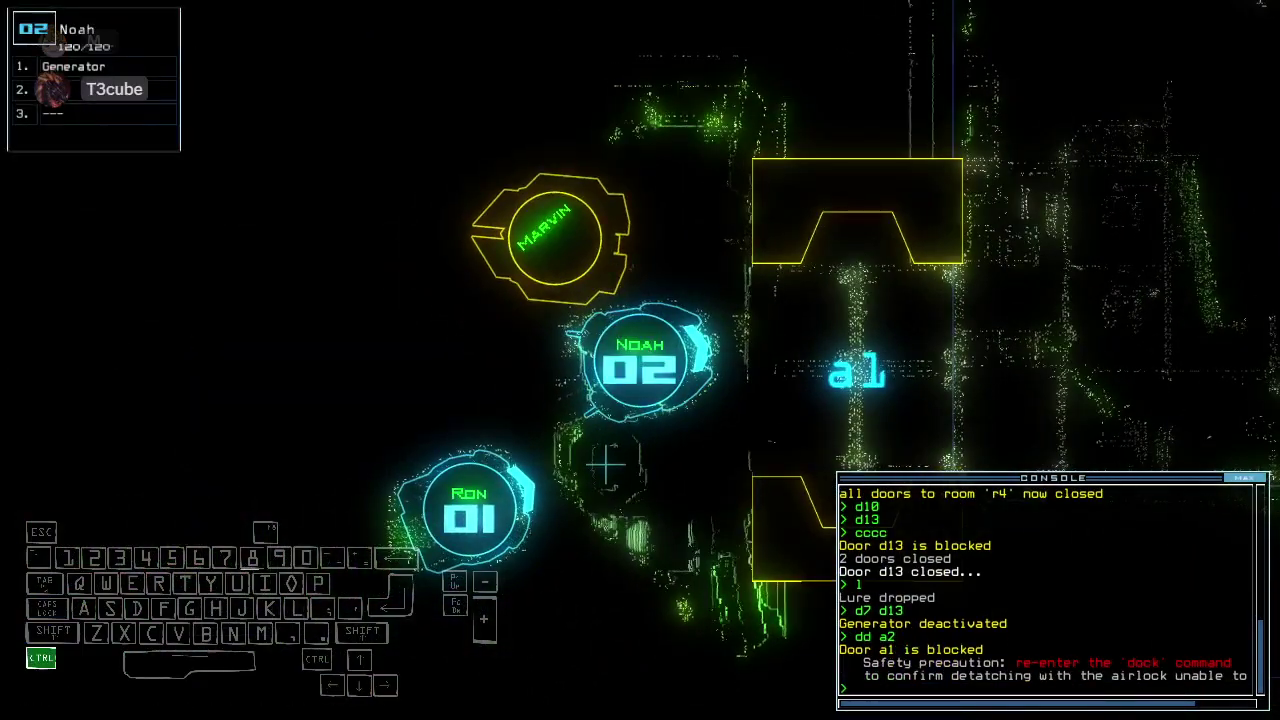
pyautogui.press('Up')
pyautogui.press('Return')
# - Open all doors to room r1 and check Holly's and Noah's cameras
pyautogui.press('3')
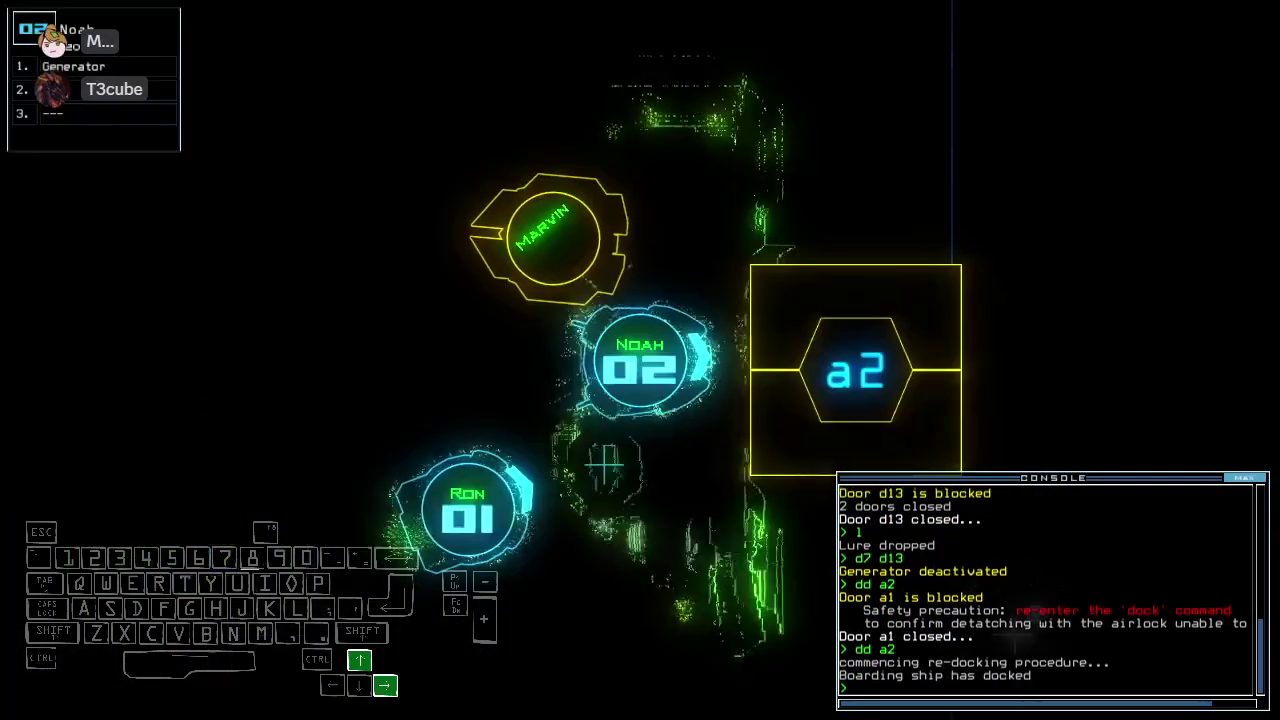
pyautogui.write('arr')
pyautogui.press('Return')
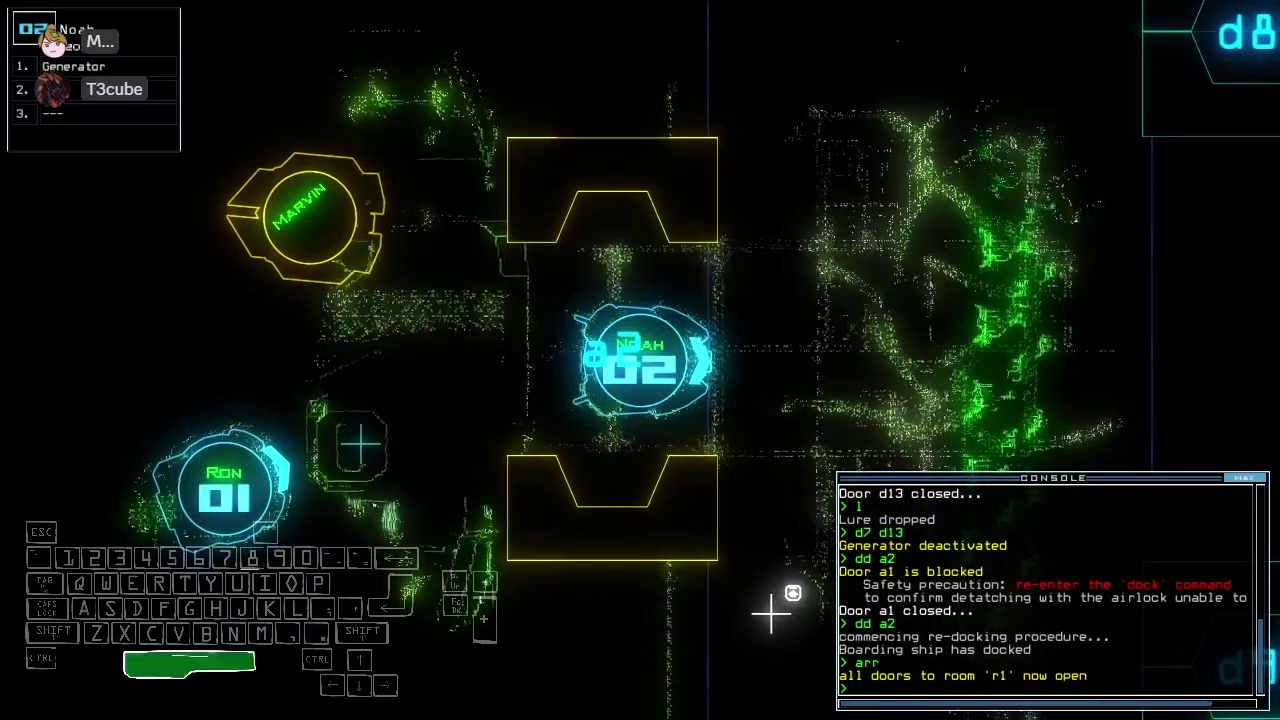
pyautogui.press('space')
pyautogui.press('3')
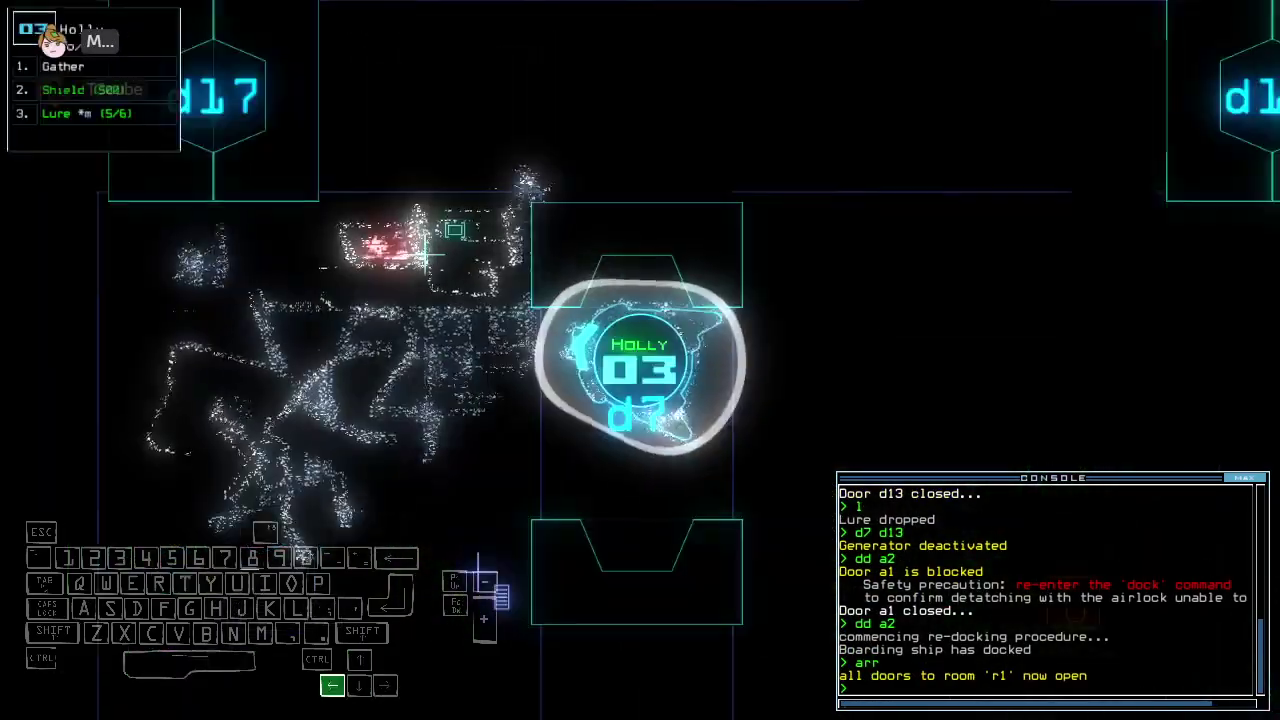
pyautogui.press('2')
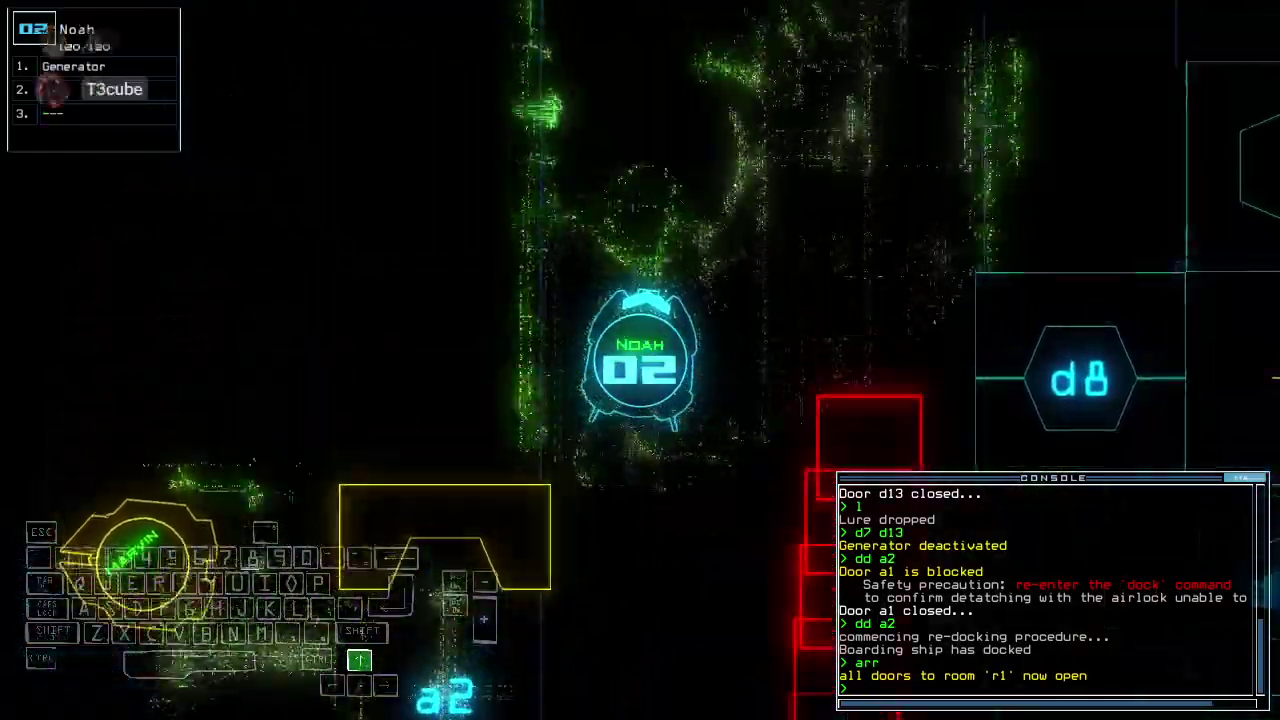
# - Drive Noah down toward door d13 and activate his generator to re-power the doors
pyautogui.press('Up')
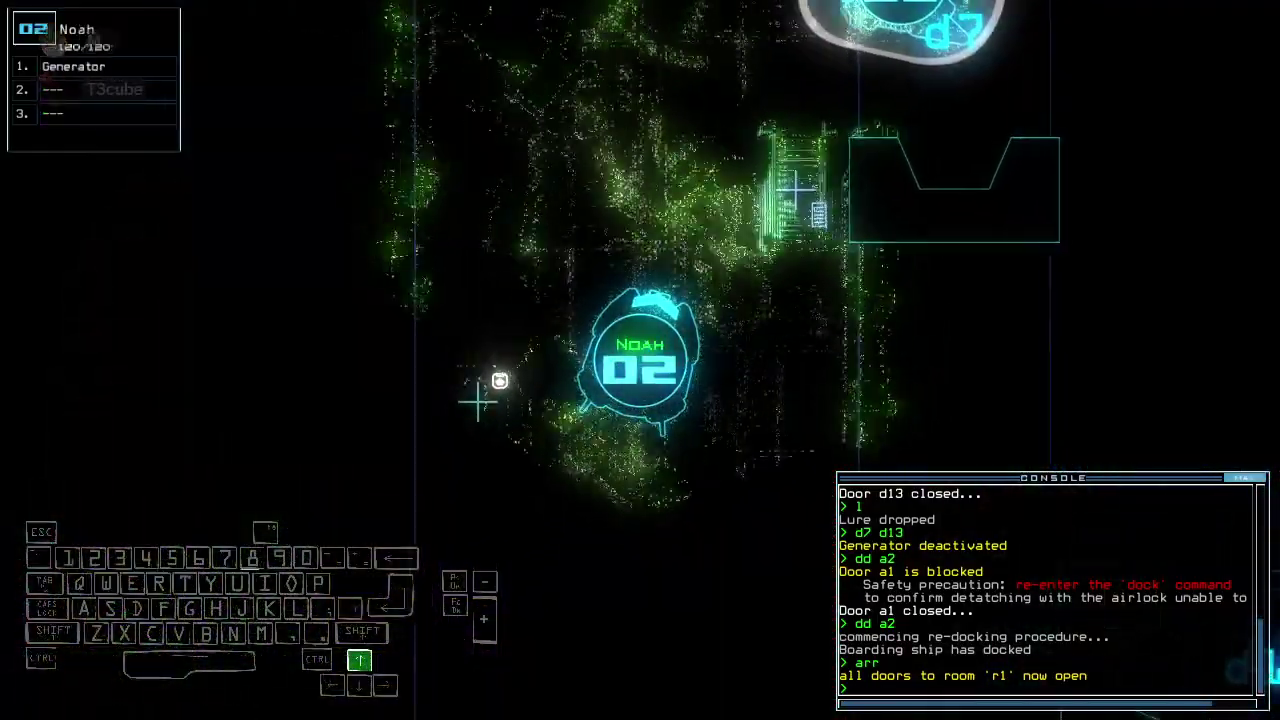
pyautogui.press('Right')
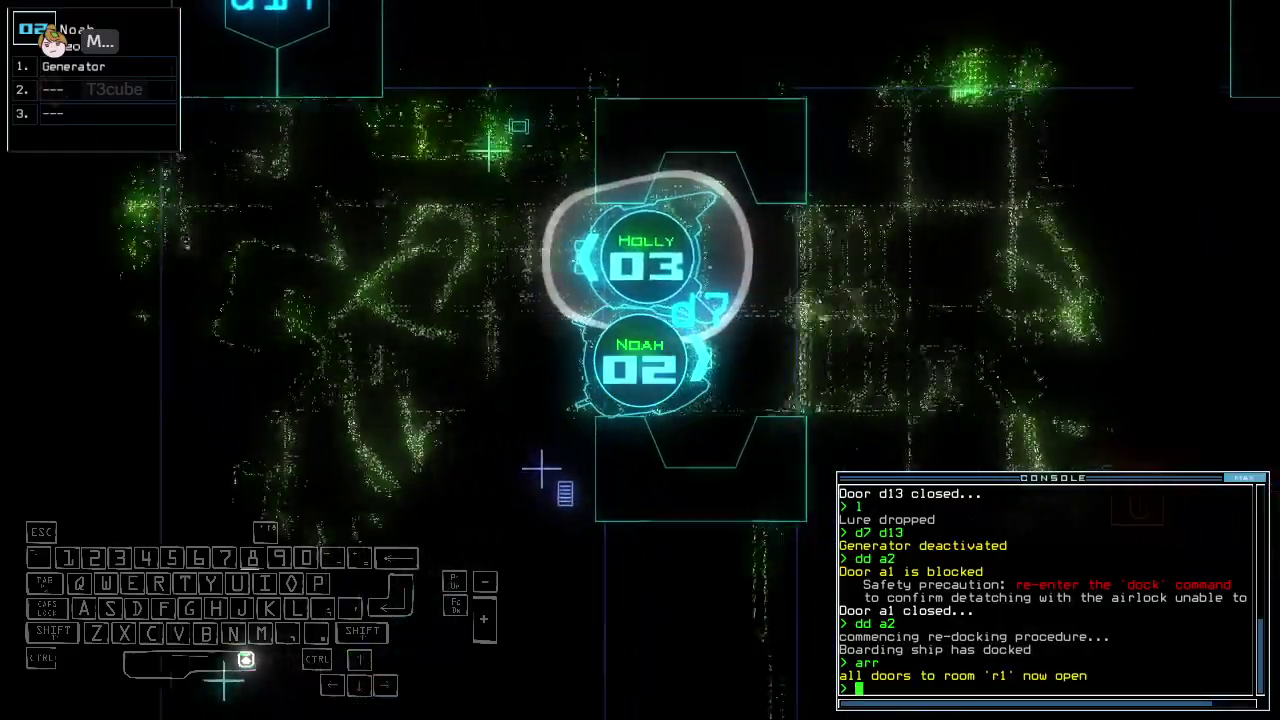
pyautogui.press('space')
pyautogui.press('space')
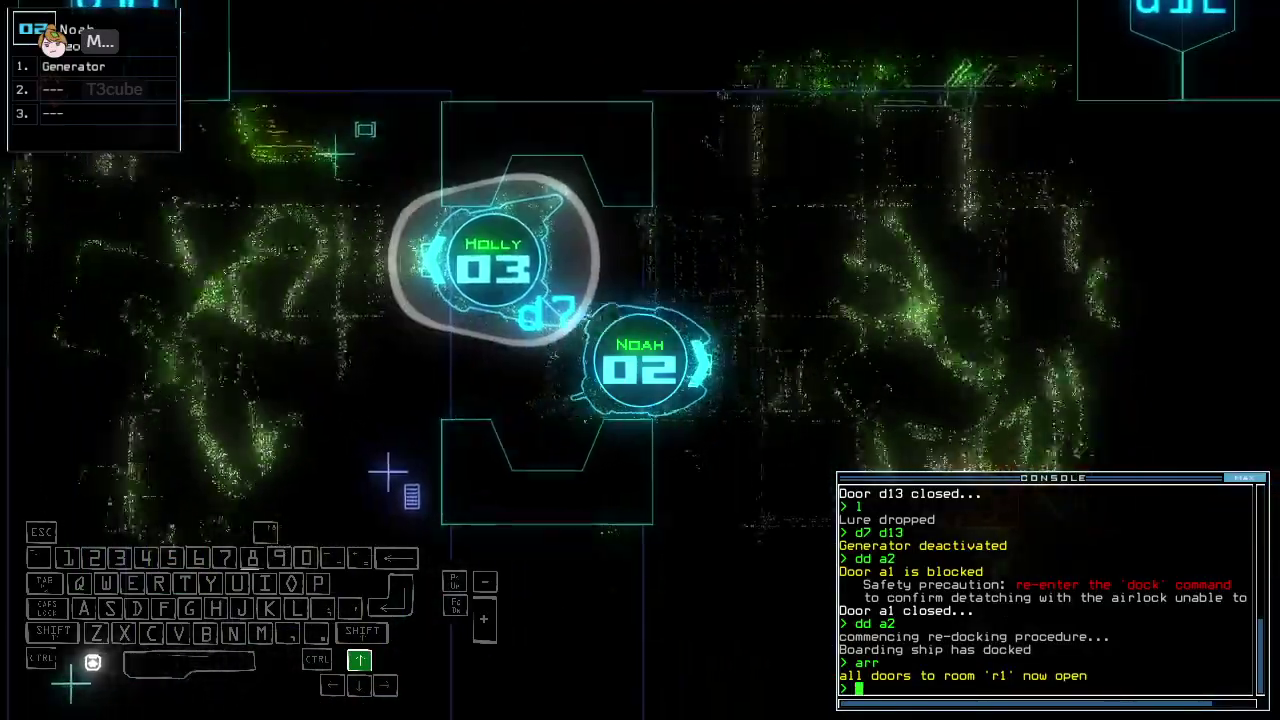
pyautogui.press('Up')
pyautogui.press('Down')
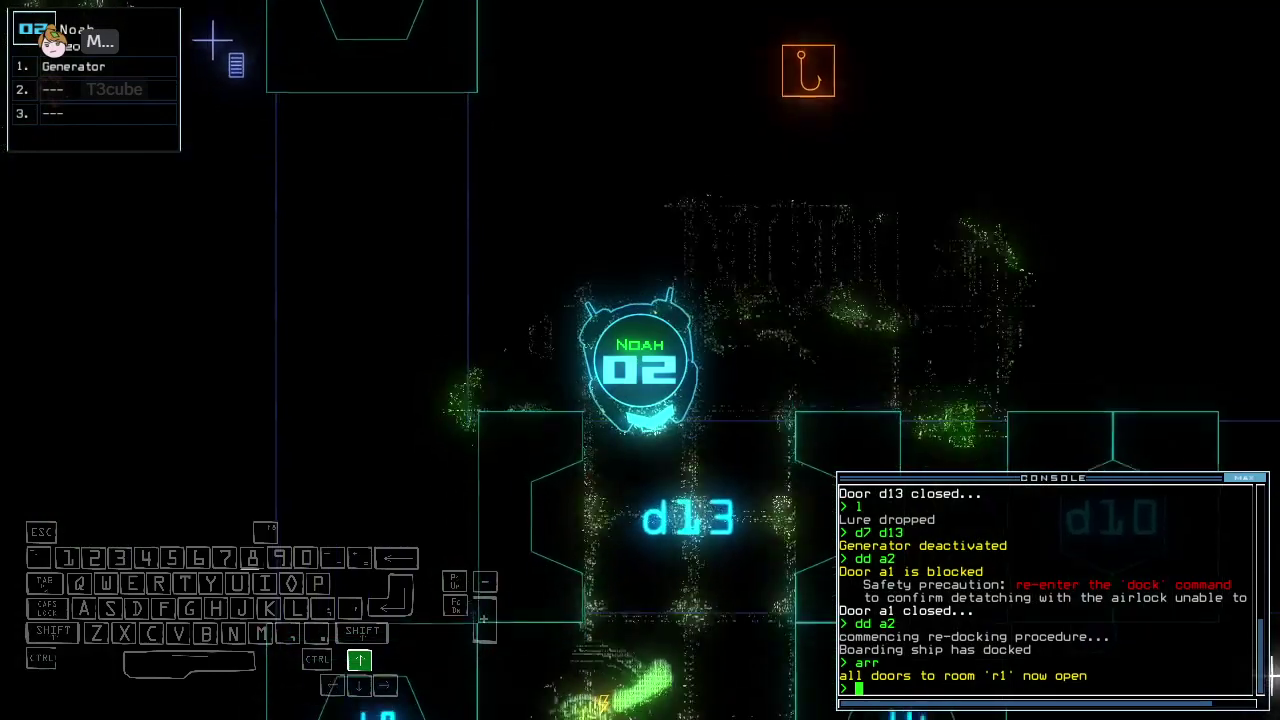
pyautogui.write('generator')
pyautogui.press('space')
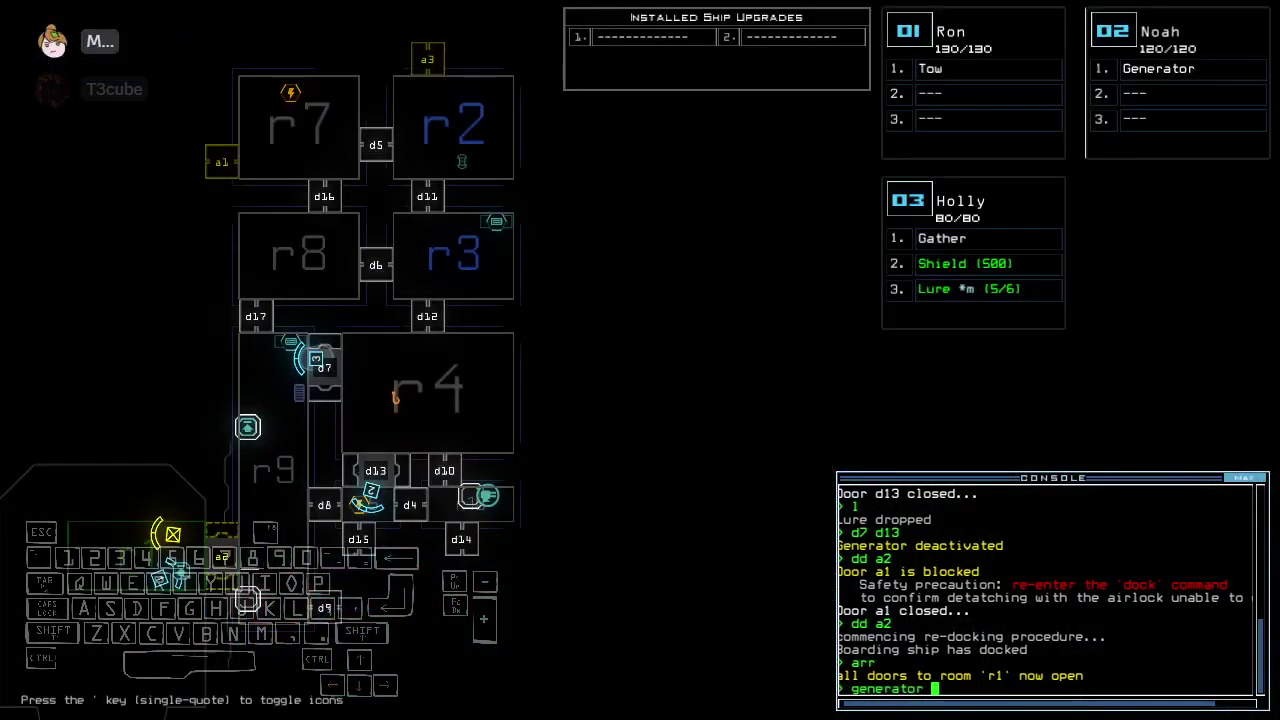
pyautogui.press('space')
pyautogui.press('Return')
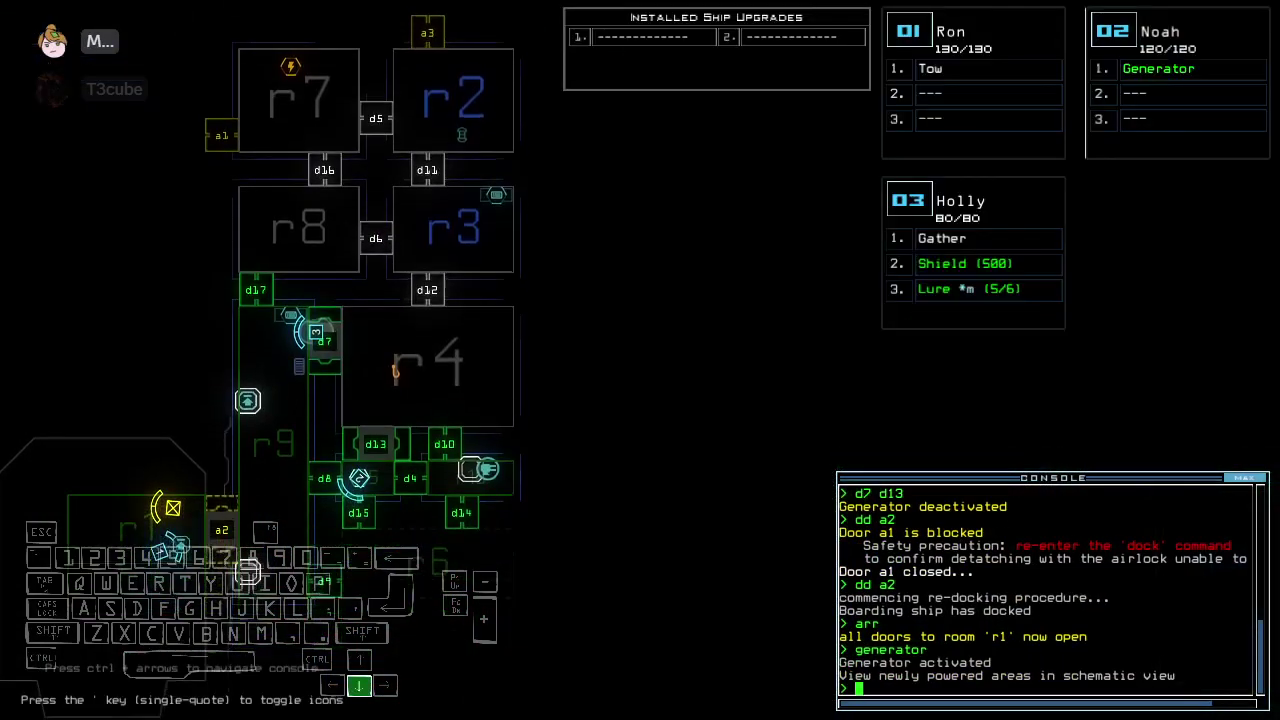
pyautogui.write('3cccc')
# - Close r1's doors, move Holly through d13, and open door d15
pyautogui.press('Return')
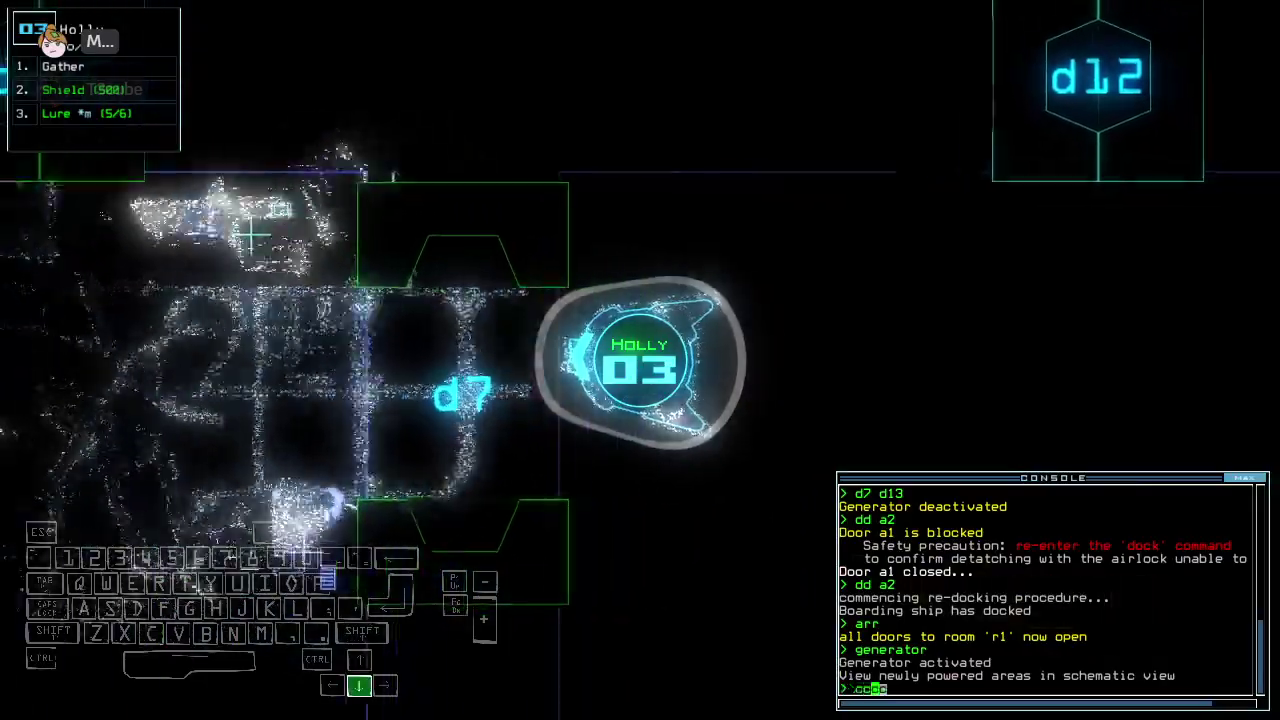
pyautogui.write('ra')
pyautogui.press('Up')
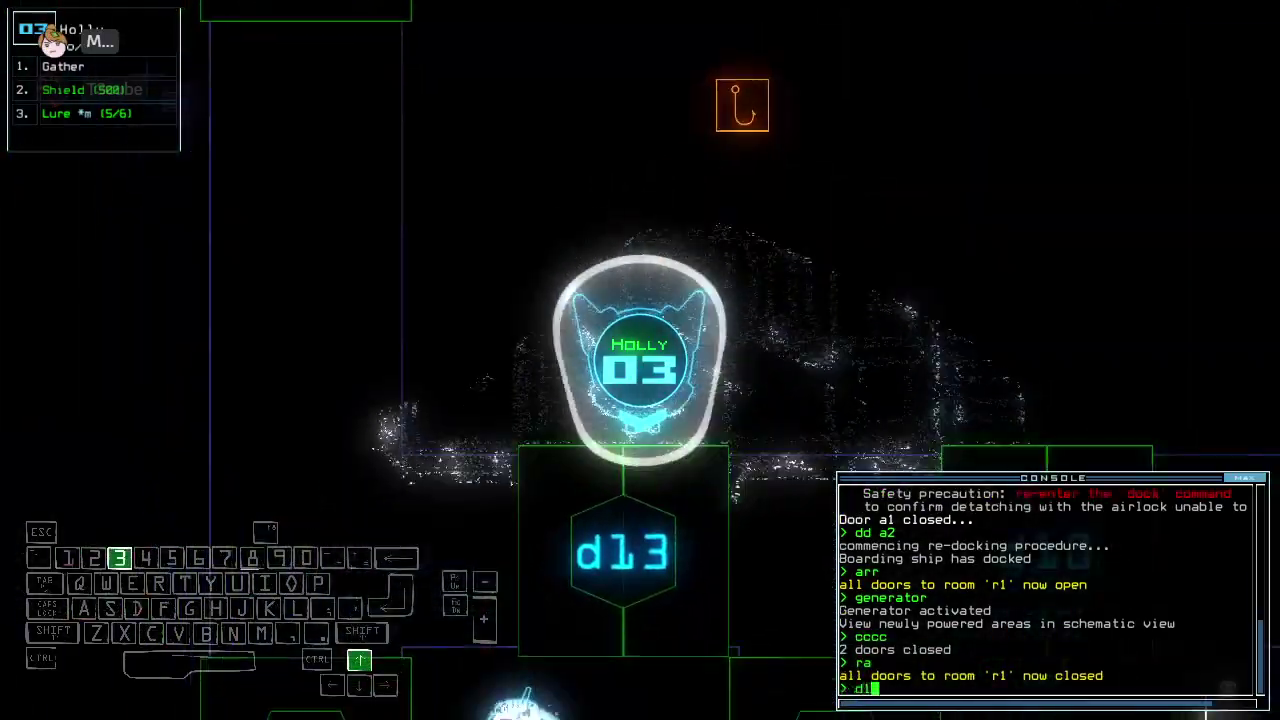
pyautogui.write('3')
pyautogui.press('Return')
pyautogui.write('cccc')
pyautogui.press('Return')
pyautogui.press('space')
pyautogui.press('space')
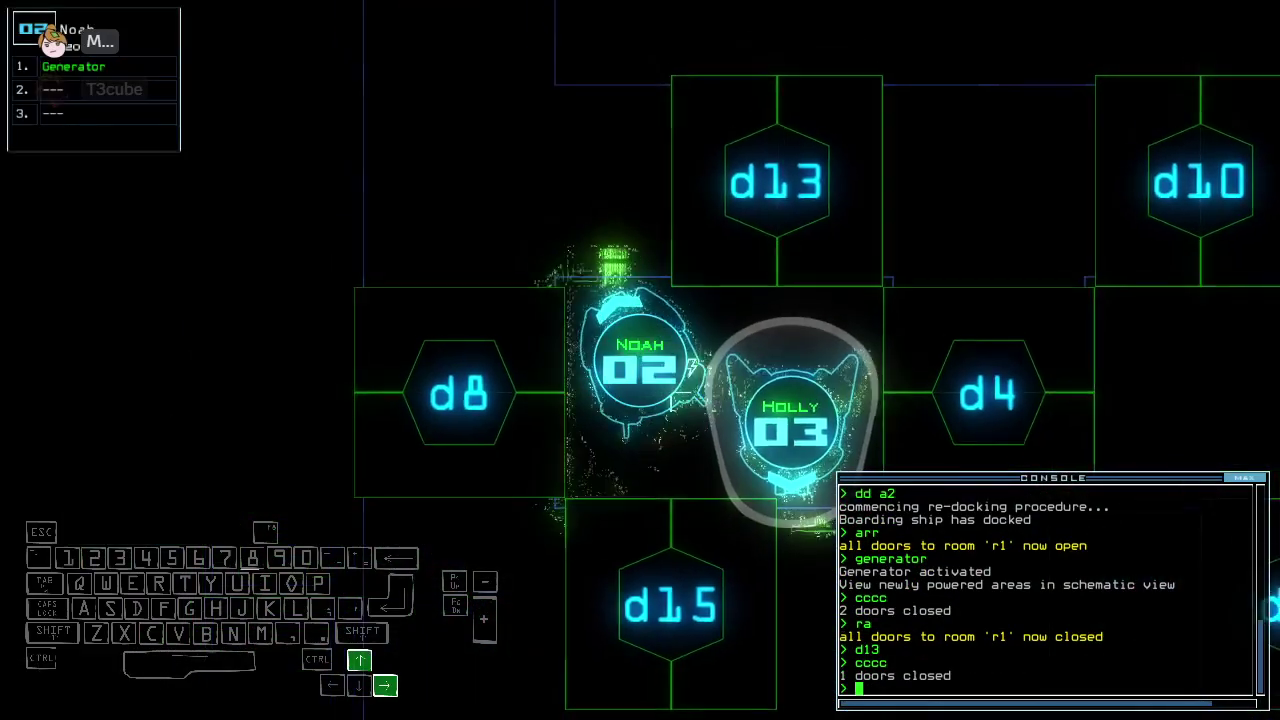
pyautogui.write('15')
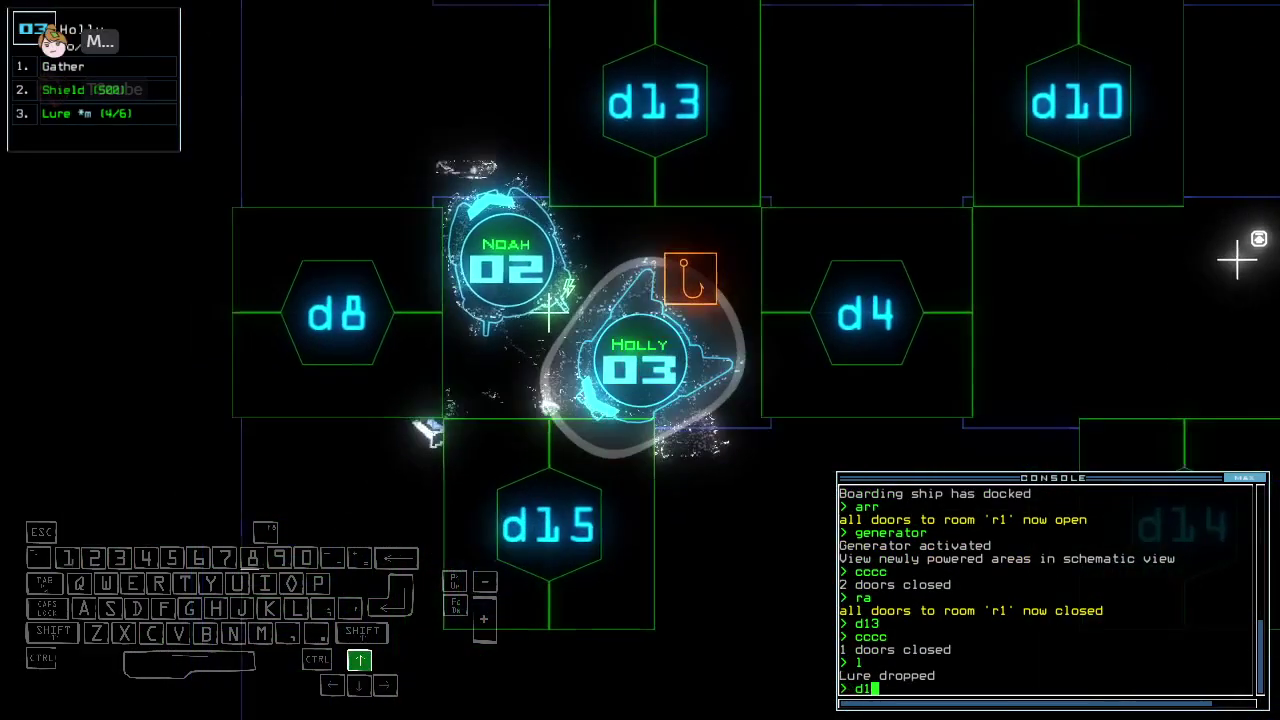
pyautogui.press('Return')
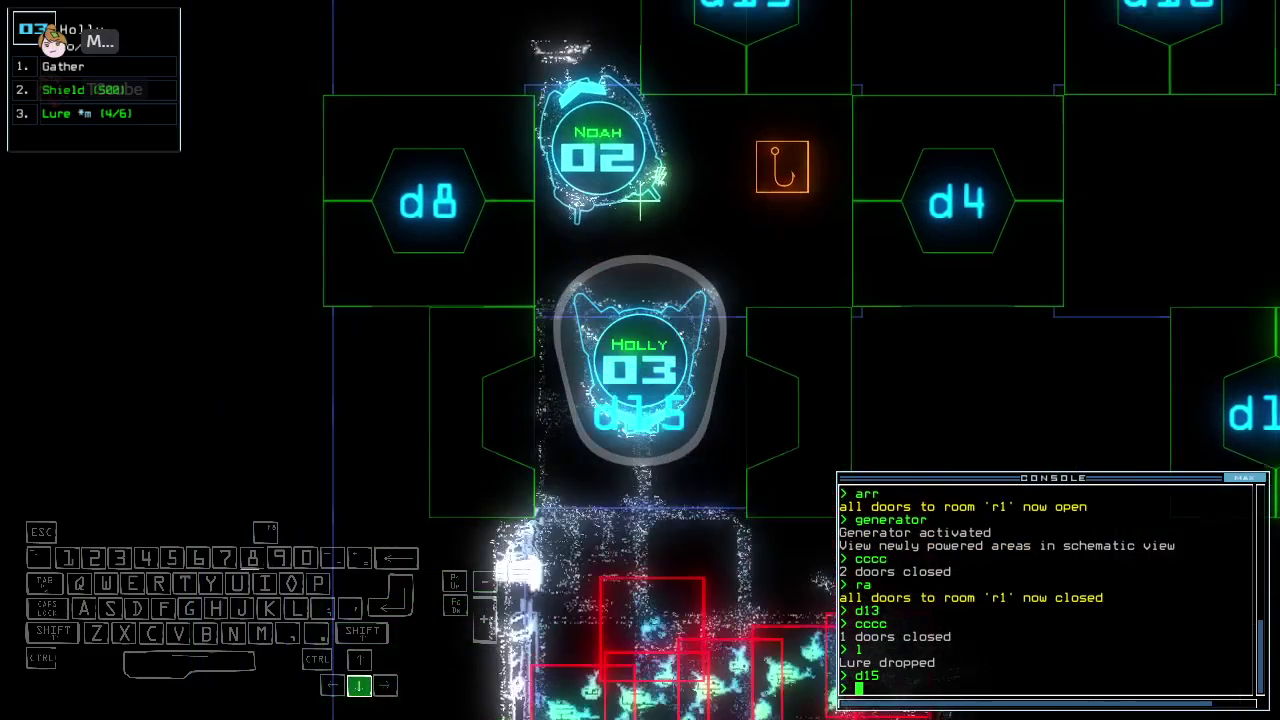
pyautogui.press('space')
pyautogui.press('space')
pyautogui.write('ga')
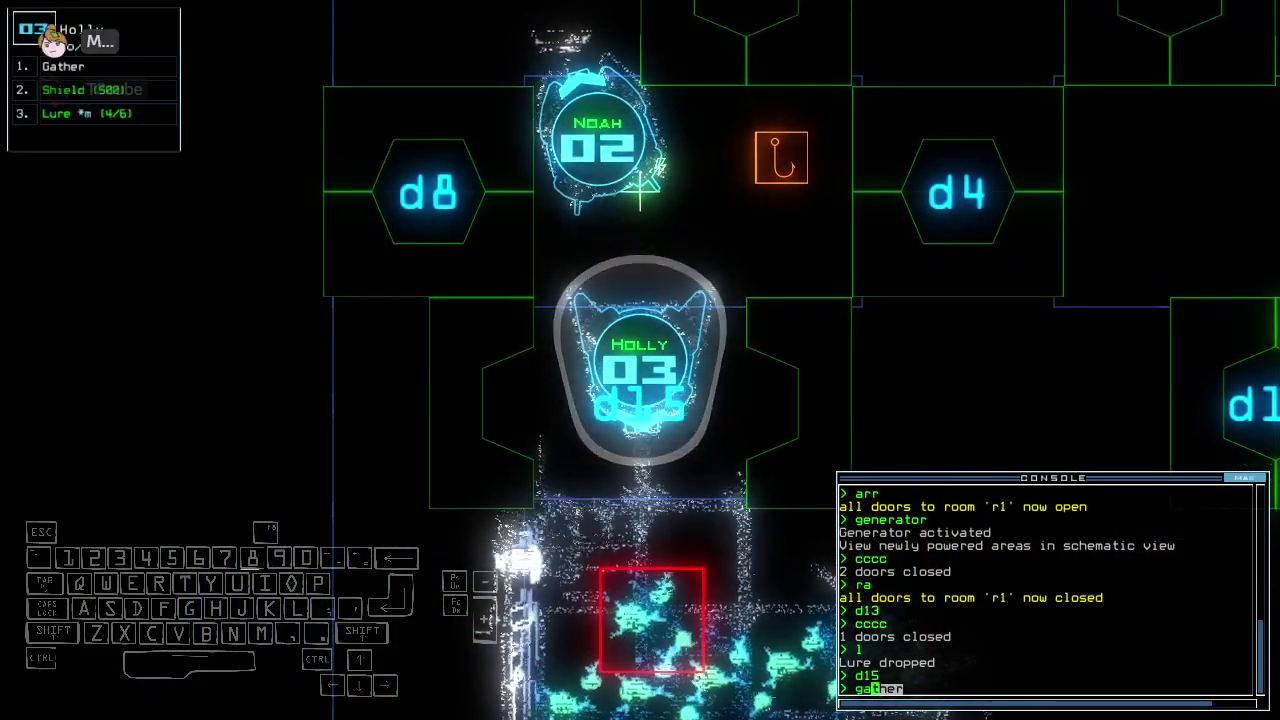
# - Drive Holly through the room beyond d15 to gather scrap, then pick up the lure
pyautogui.press('Up')
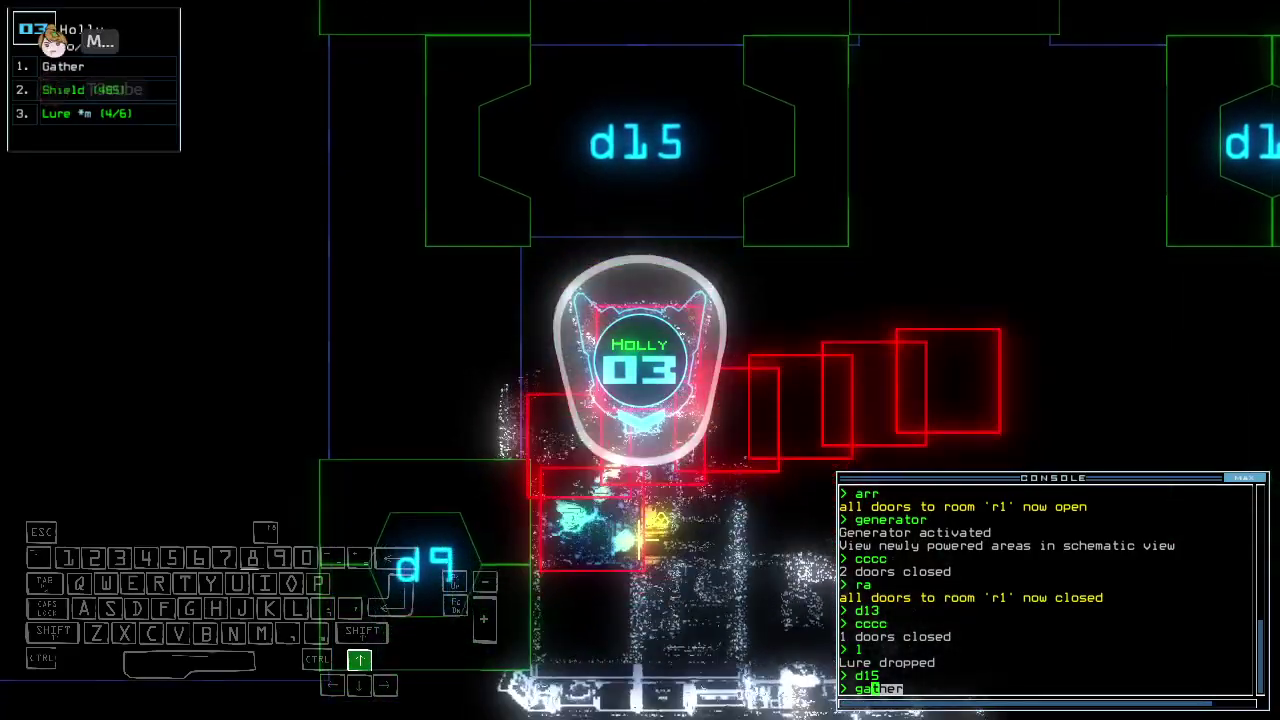
pyautogui.press('Up')
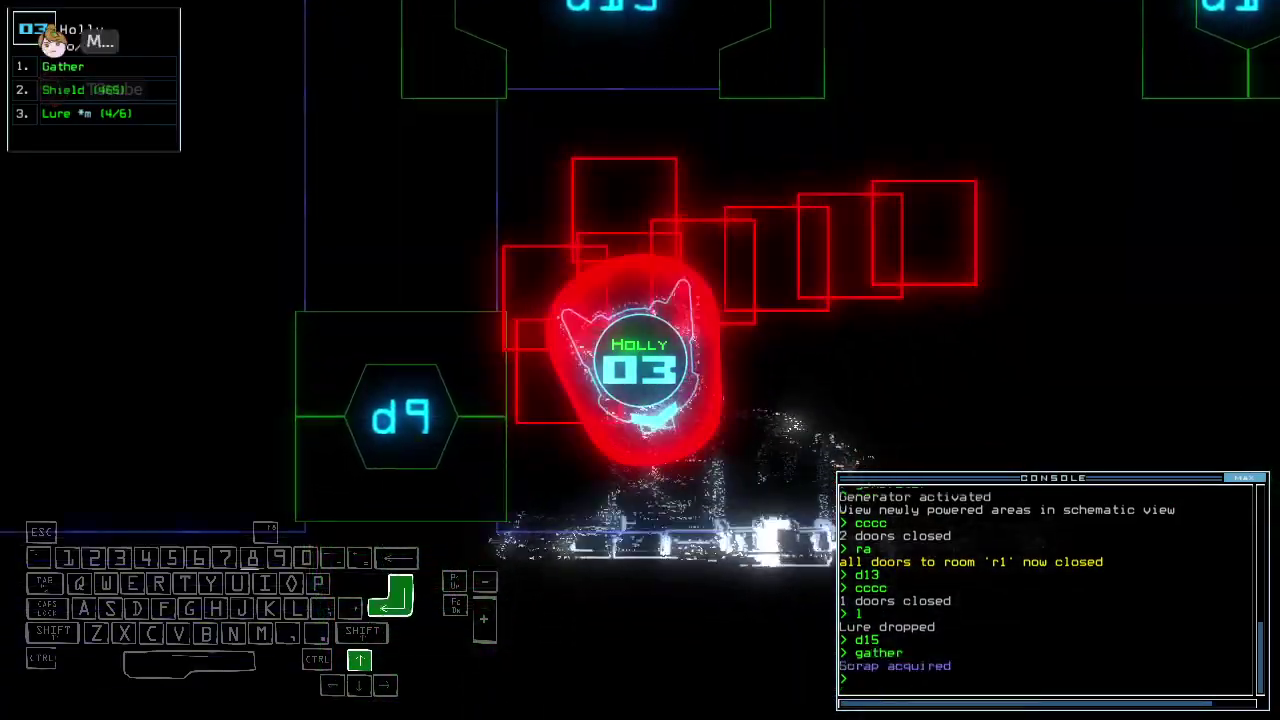
pyautogui.press('Up')
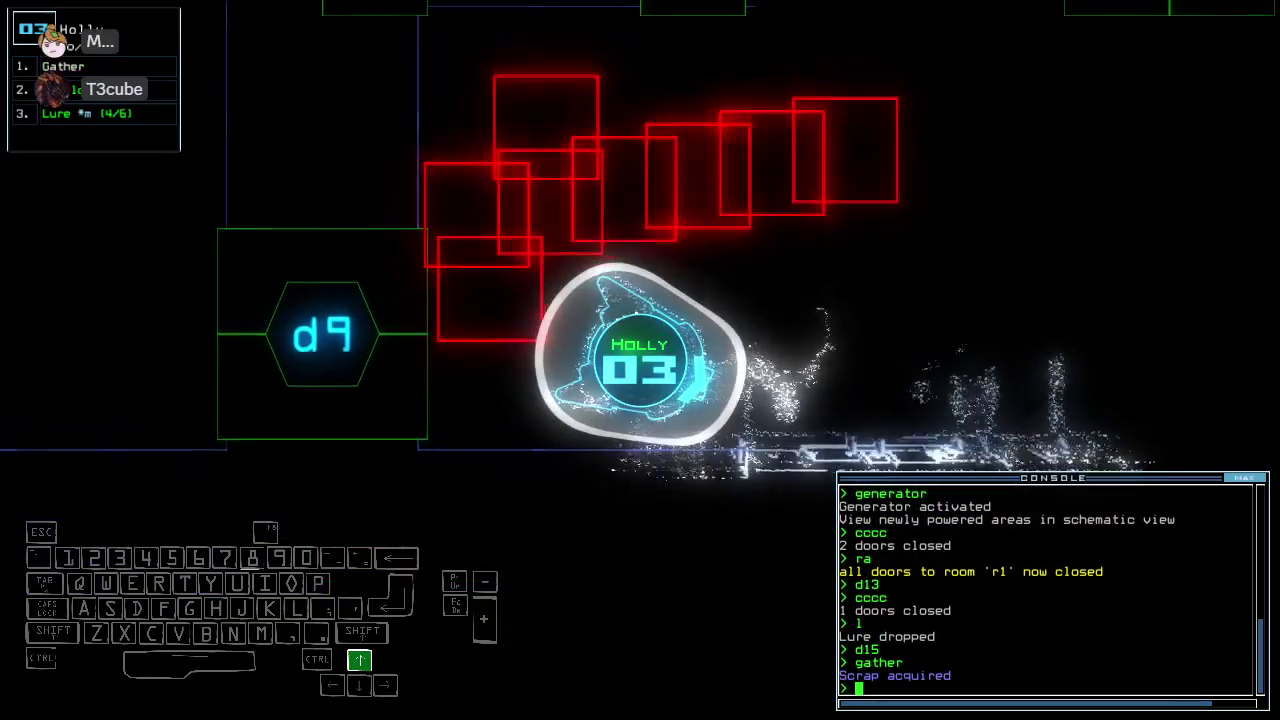
pyautogui.press('Up')
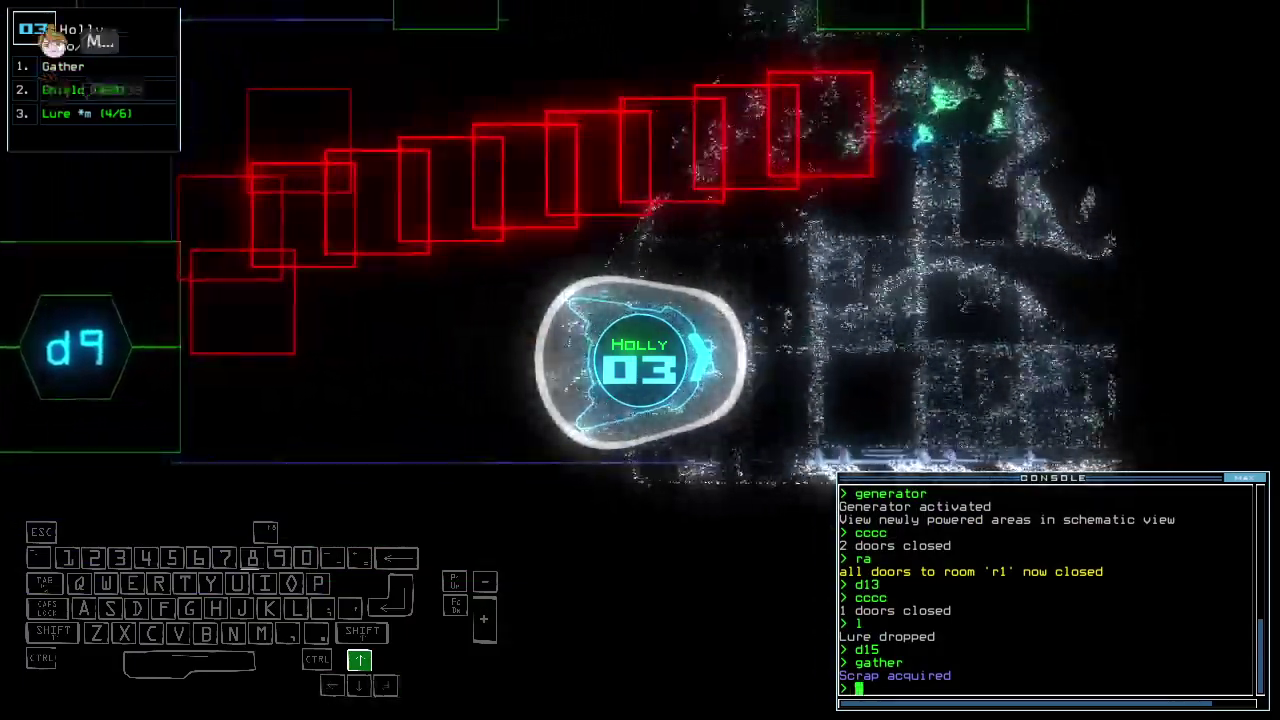
pyautogui.press('Up')
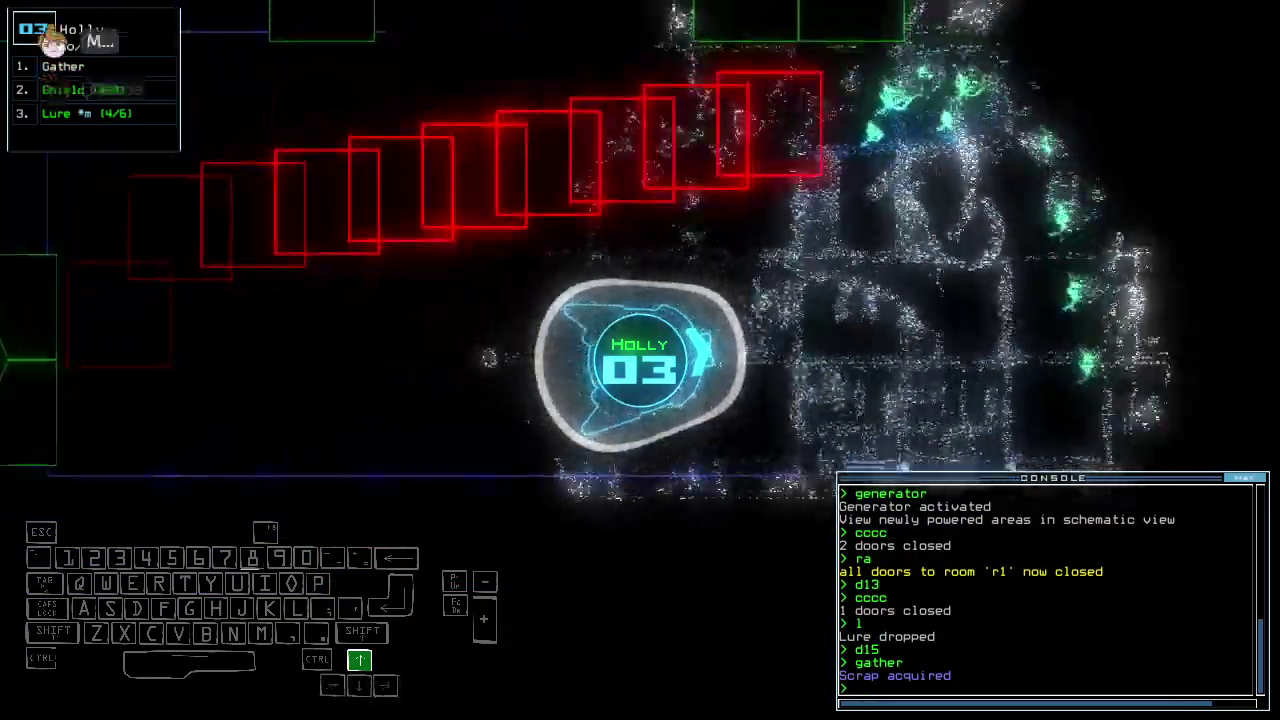
pyautogui.press('Left')
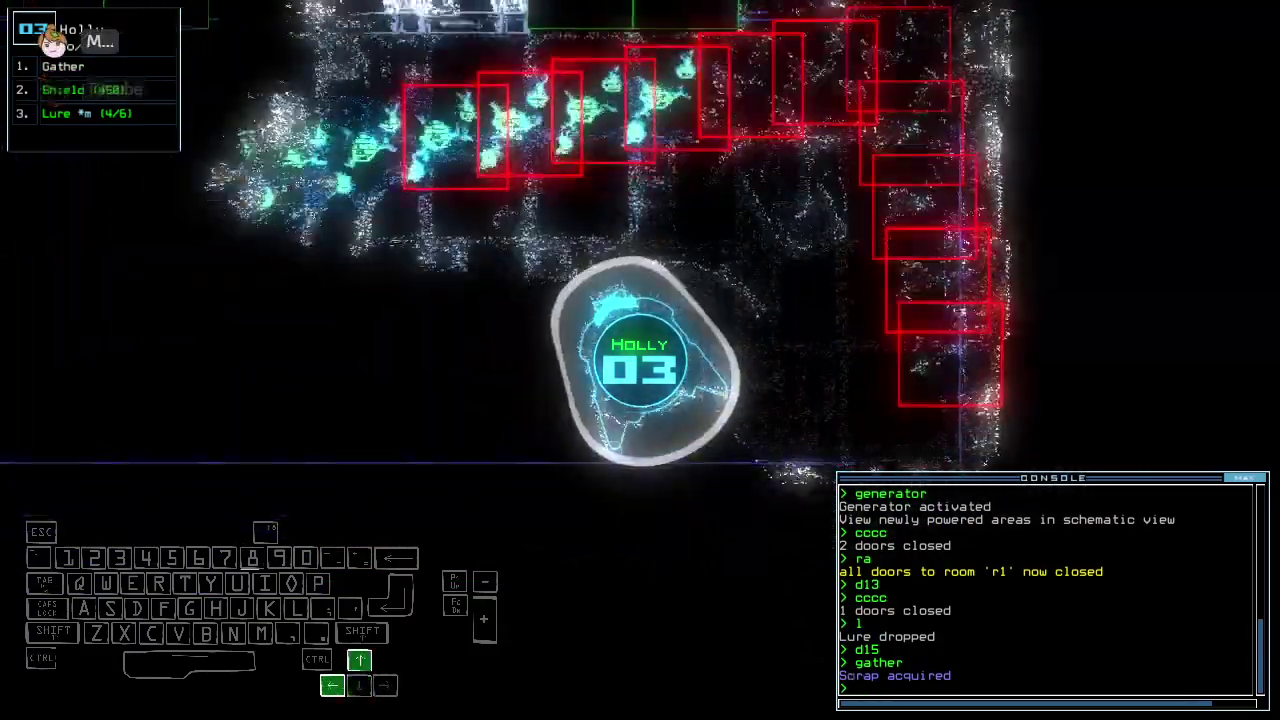
pyautogui.press('Up')
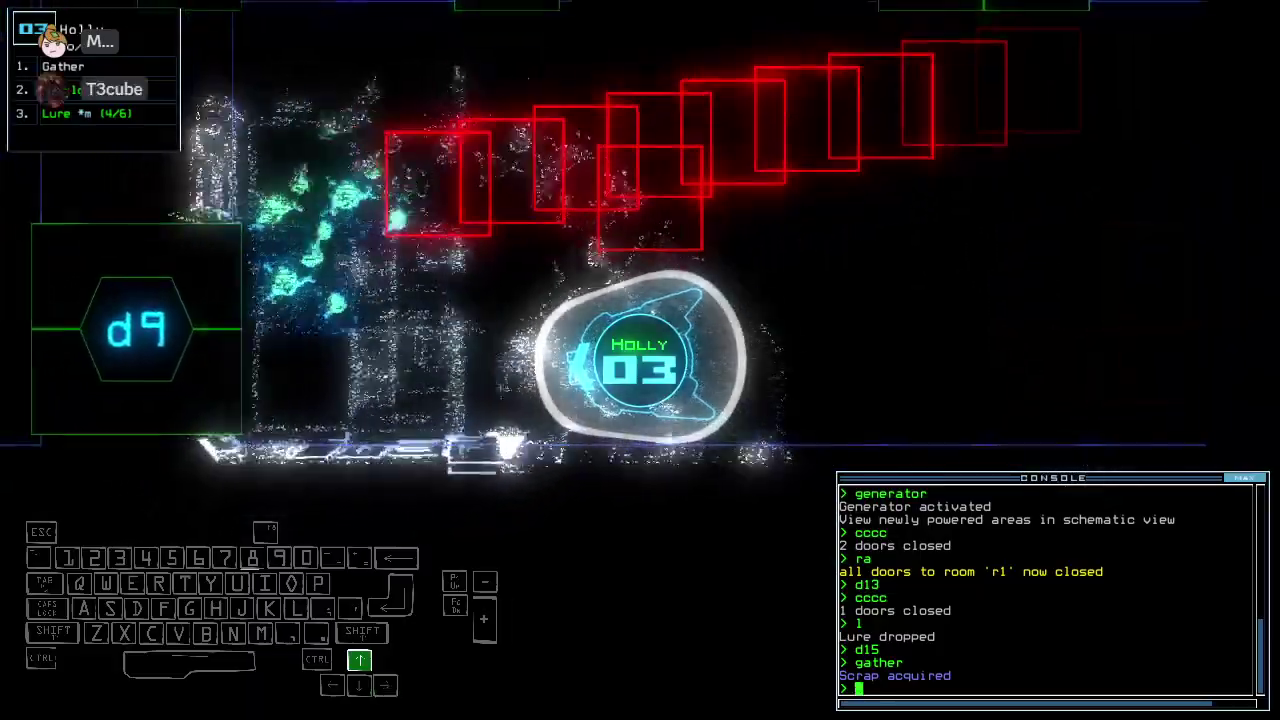
pyautogui.press('Up')
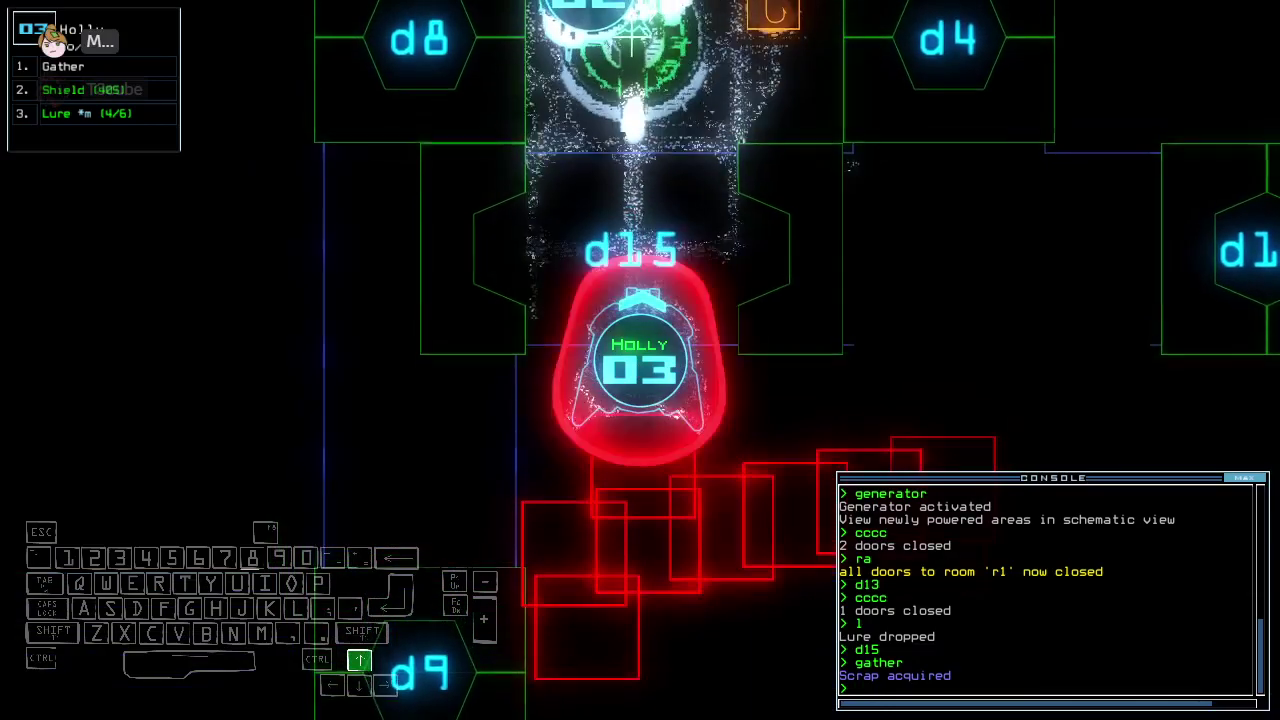
pyautogui.press('Up')
pyautogui.press('space')
pyautogui.press('space')
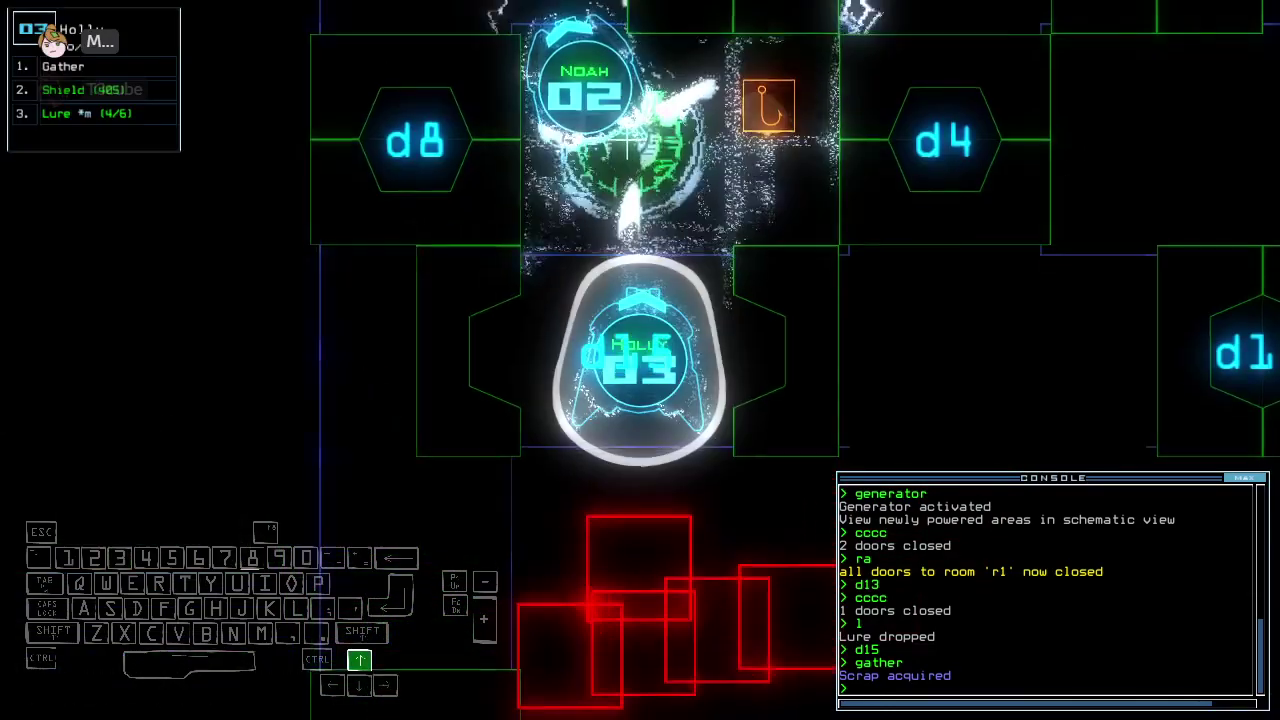
pyautogui.write('pickup')
pyautogui.press('Return')
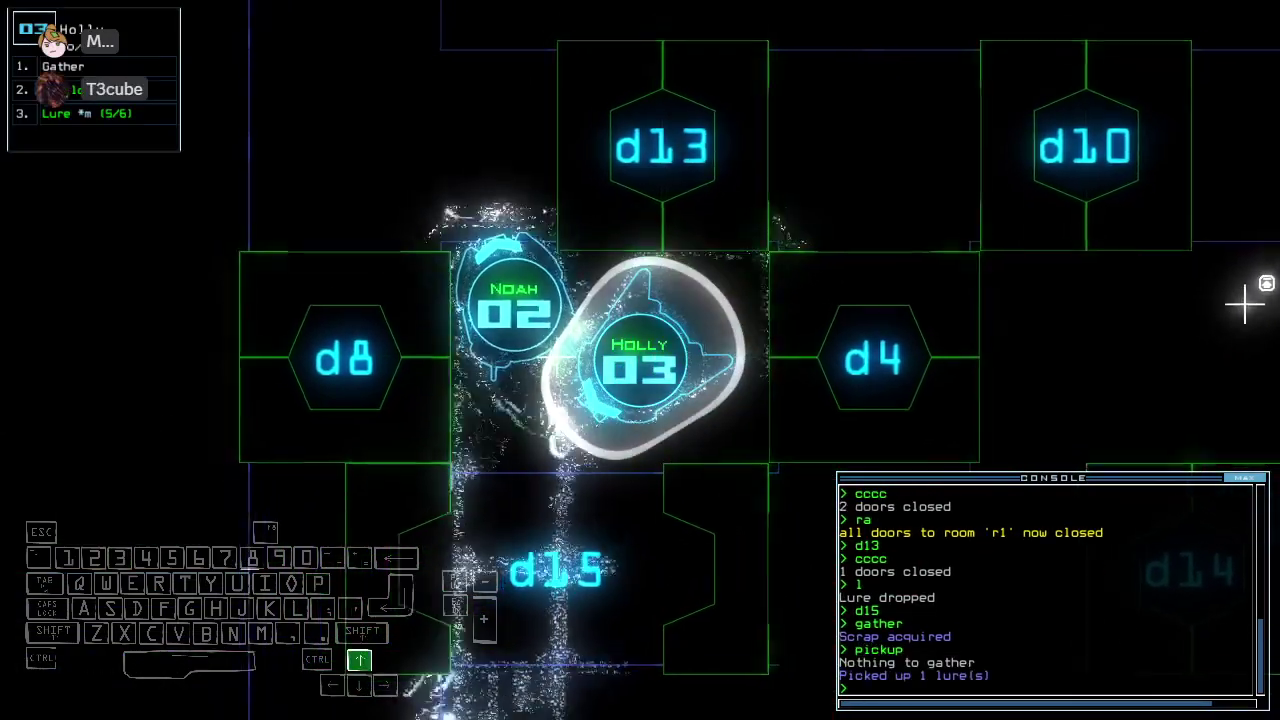
pyautogui.write('cccc')
# - Open doors d13 and d7, then close all open doors
pyautogui.press('Return')
pyautogui.press('space')
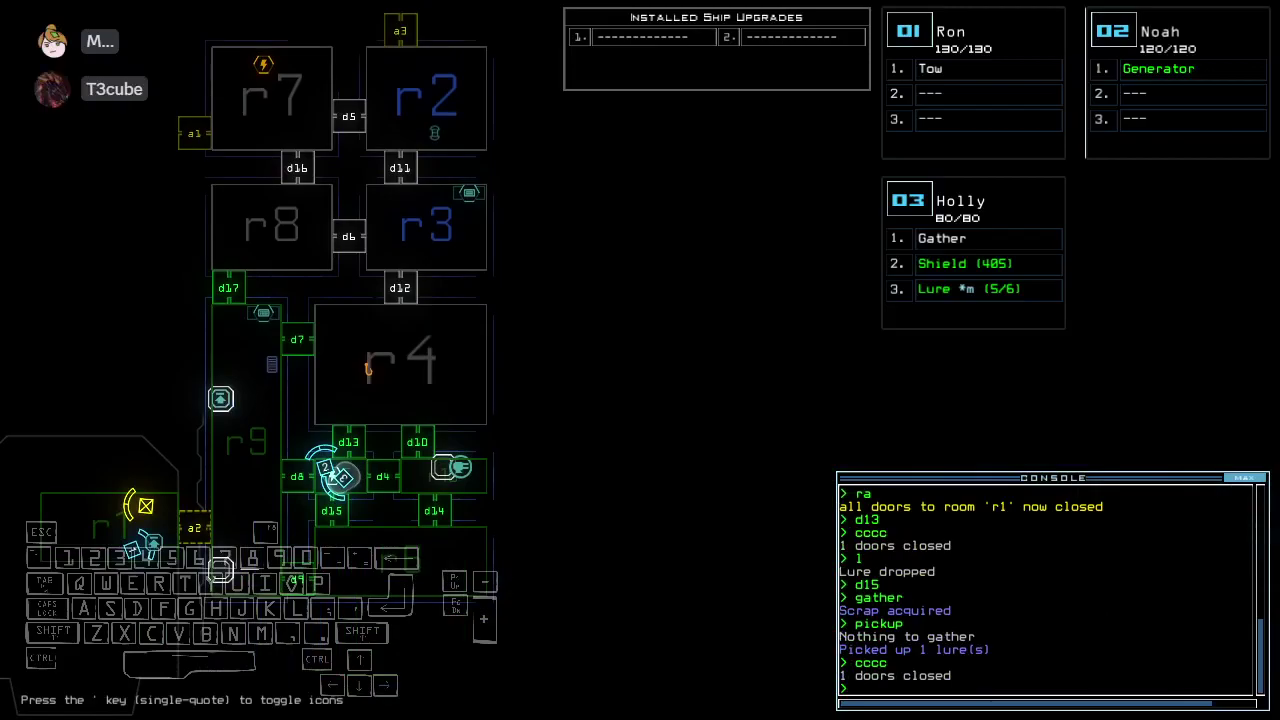
pyautogui.press('space')
pyautogui.write('d13')
pyautogui.press('Return')
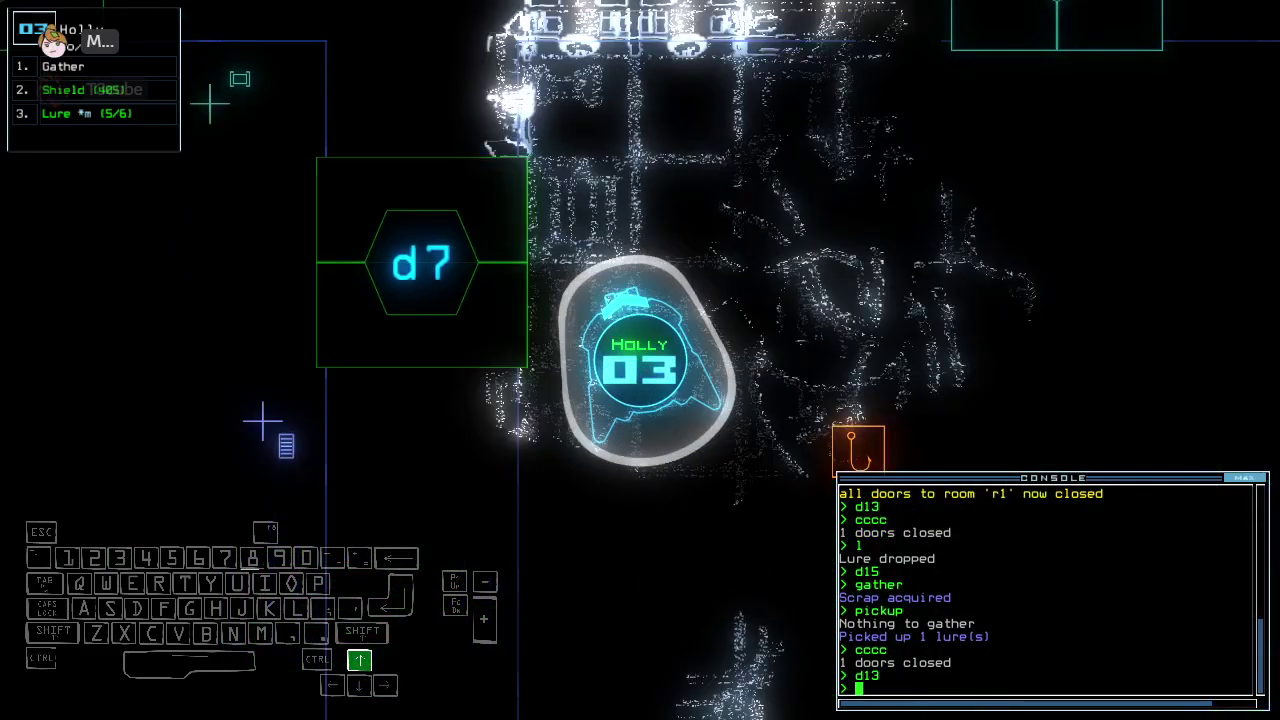
pyautogui.write('d')
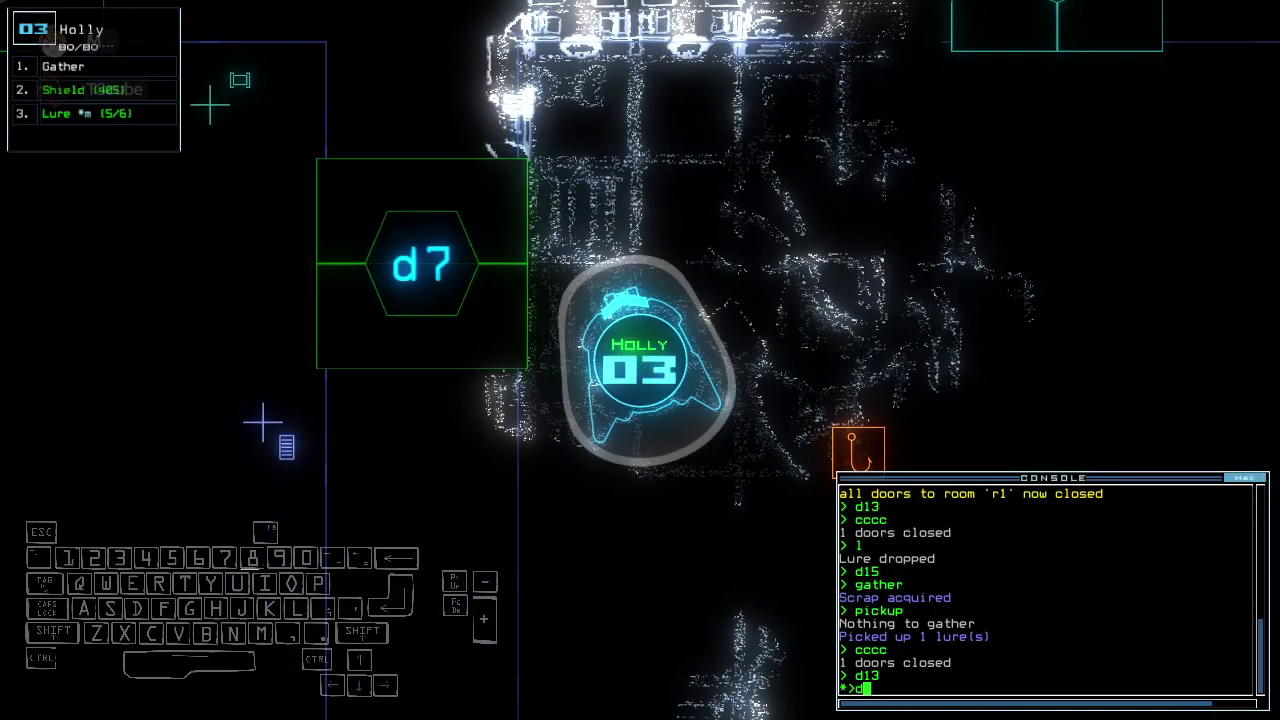
pyautogui.write('7')
pyautogui.press('Return')
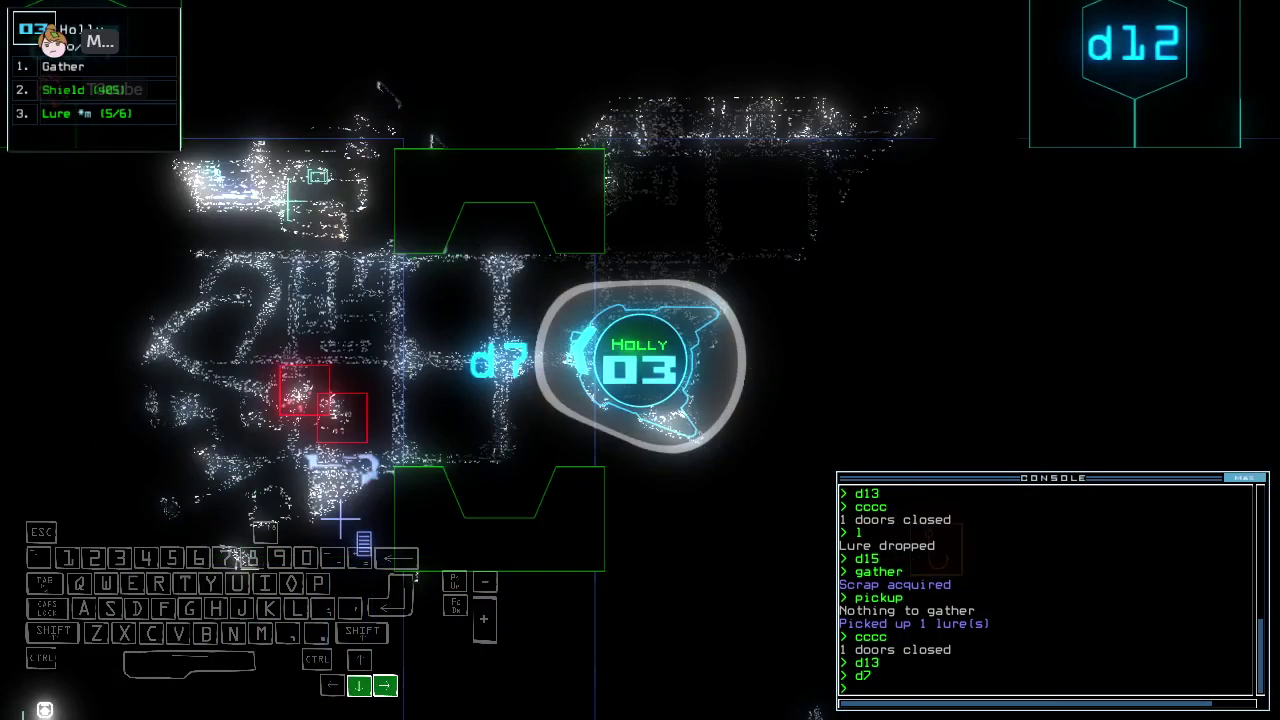
pyautogui.write('cccc')
pyautogui.press('Return')
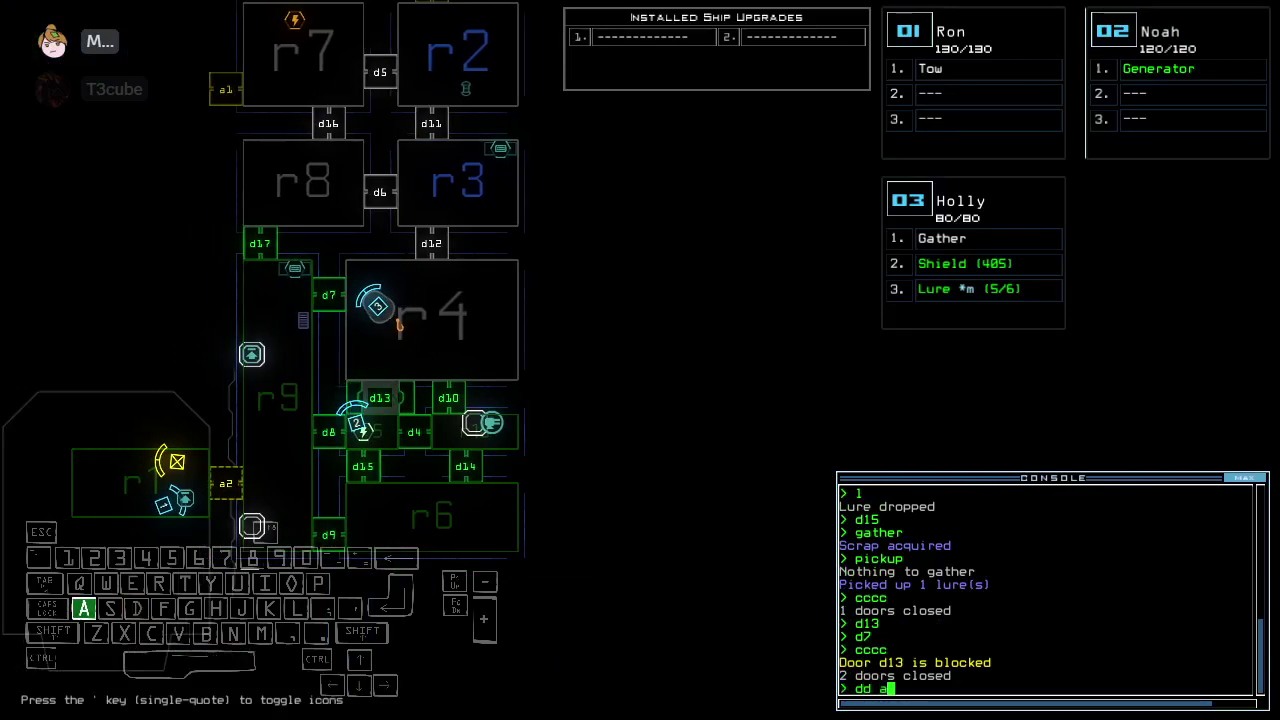
pyautogui.write('1')
# - Redock at airlock a1, vent room r9 via a2, and have Holly pick up a lure
pyautogui.press('Return')
pyautogui.press('space')
pyautogui.press('space')
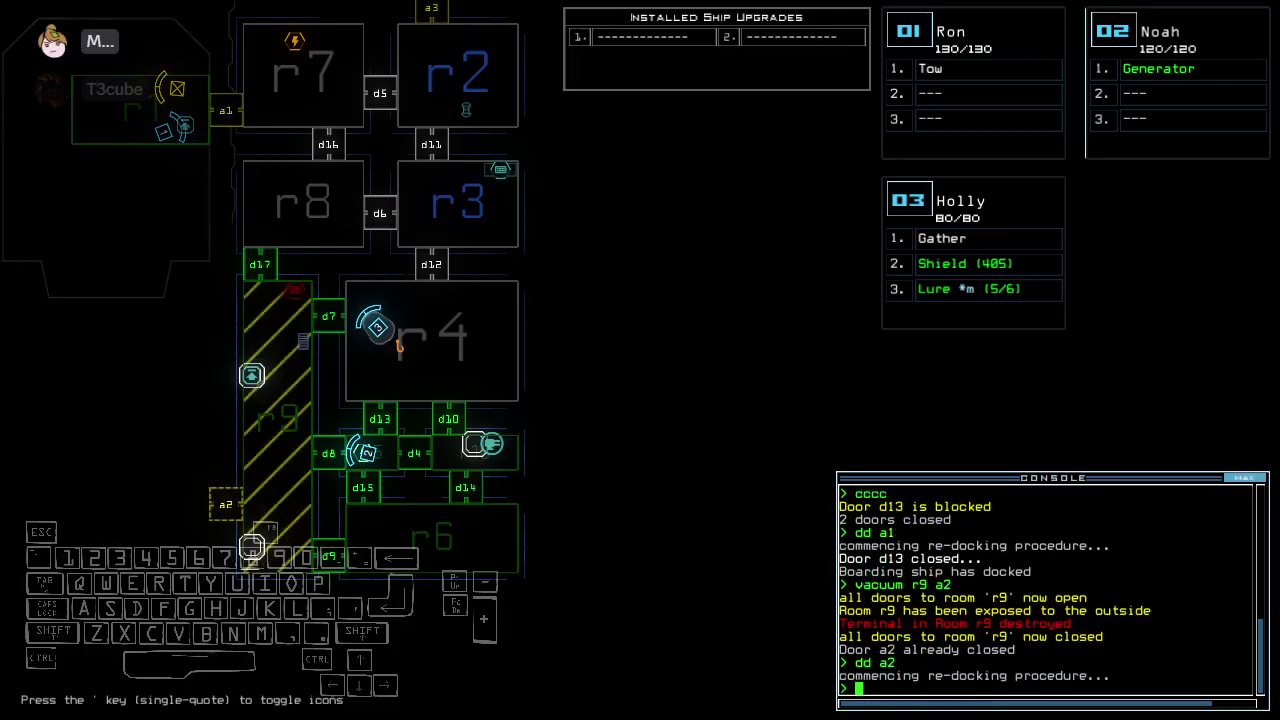
pyautogui.press('space')
pyautogui.write('pickup')
# - Open d13 and d8, reopen r1, give the lure to Ron and the mine to Holly
pyautogui.press('Return')
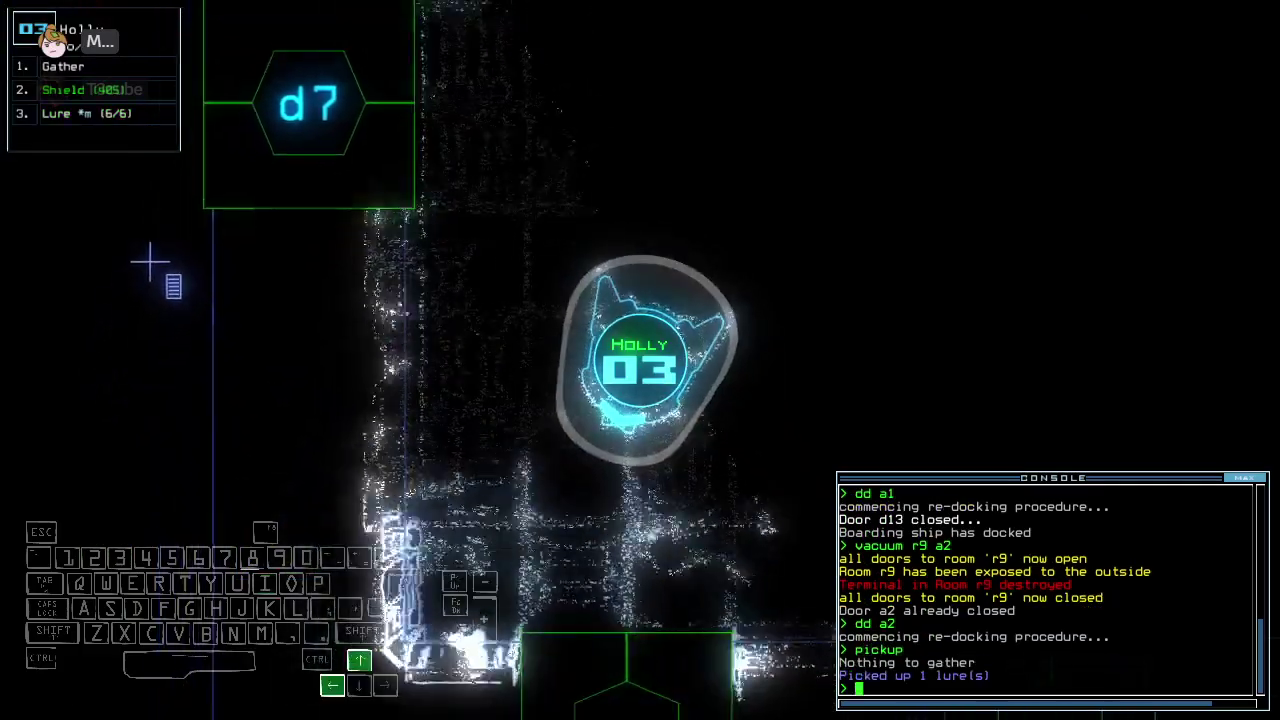
pyautogui.write('d13')
pyautogui.press('Return')
pyautogui.press('2')
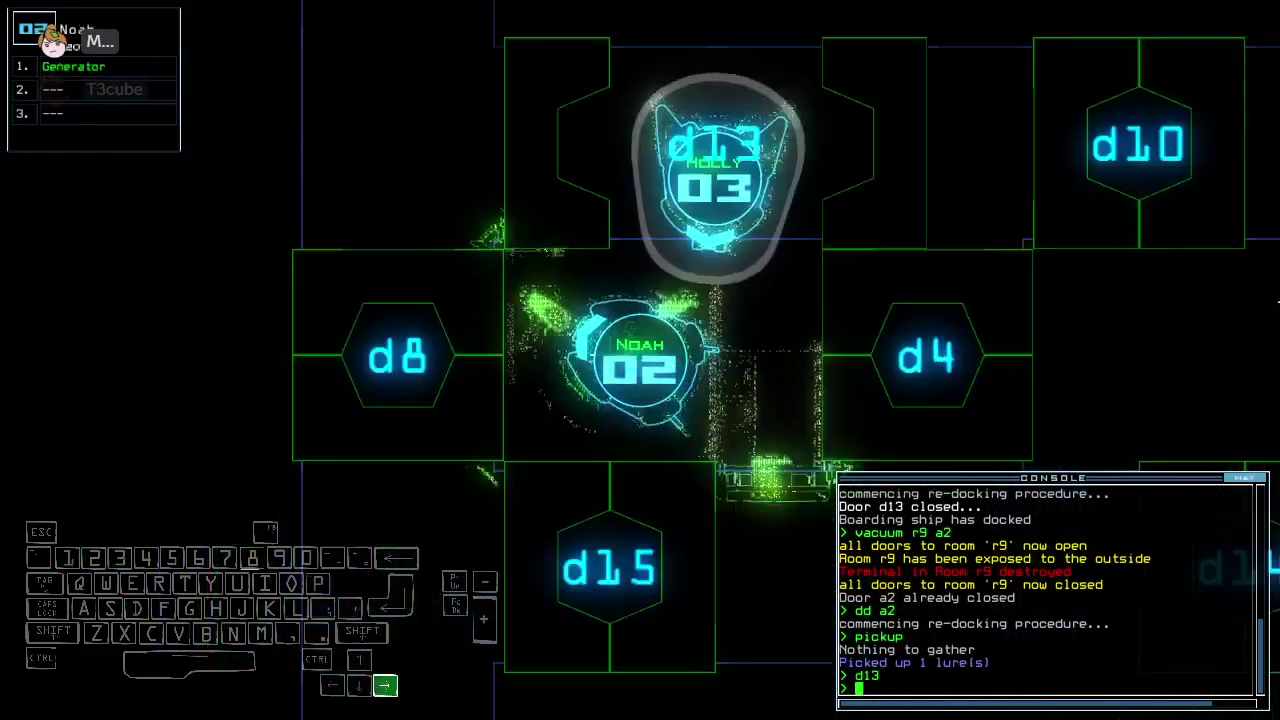
pyautogui.write('3')
pyautogui.write('d8')
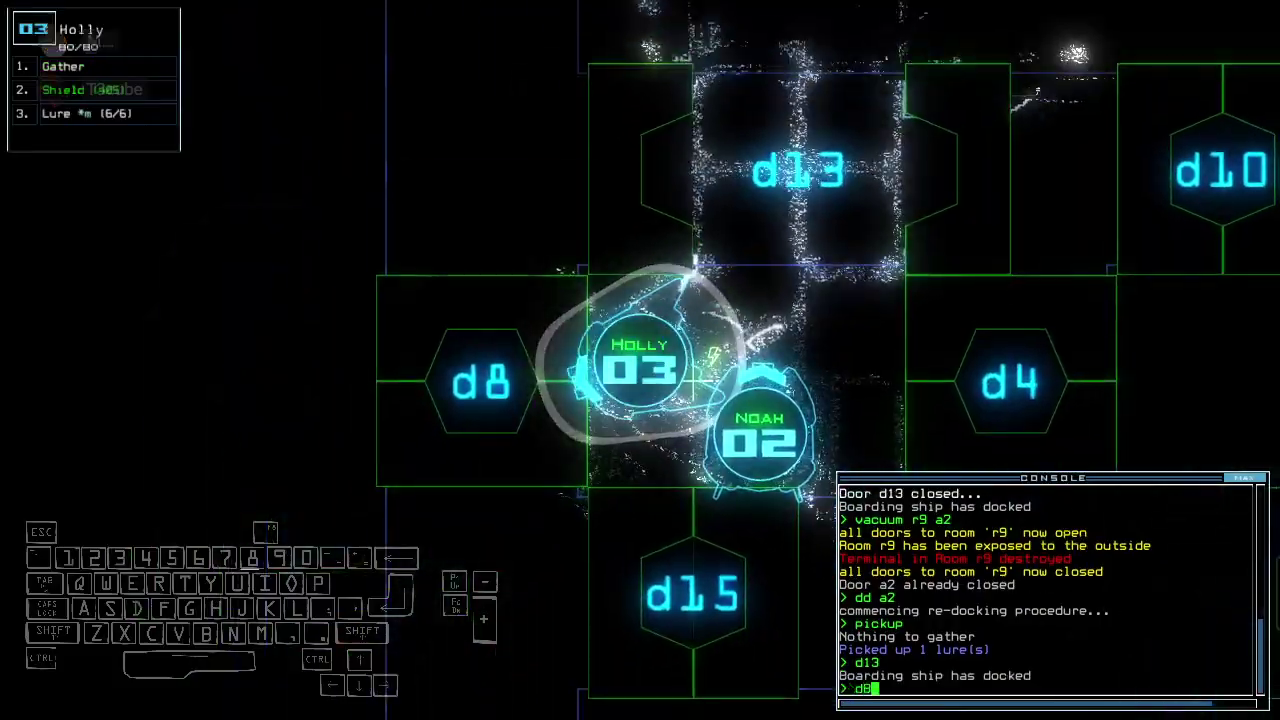
pyautogui.press('Return')
pyautogui.write('cccc')
pyautogui.press('Return')
pyautogui.write('a')
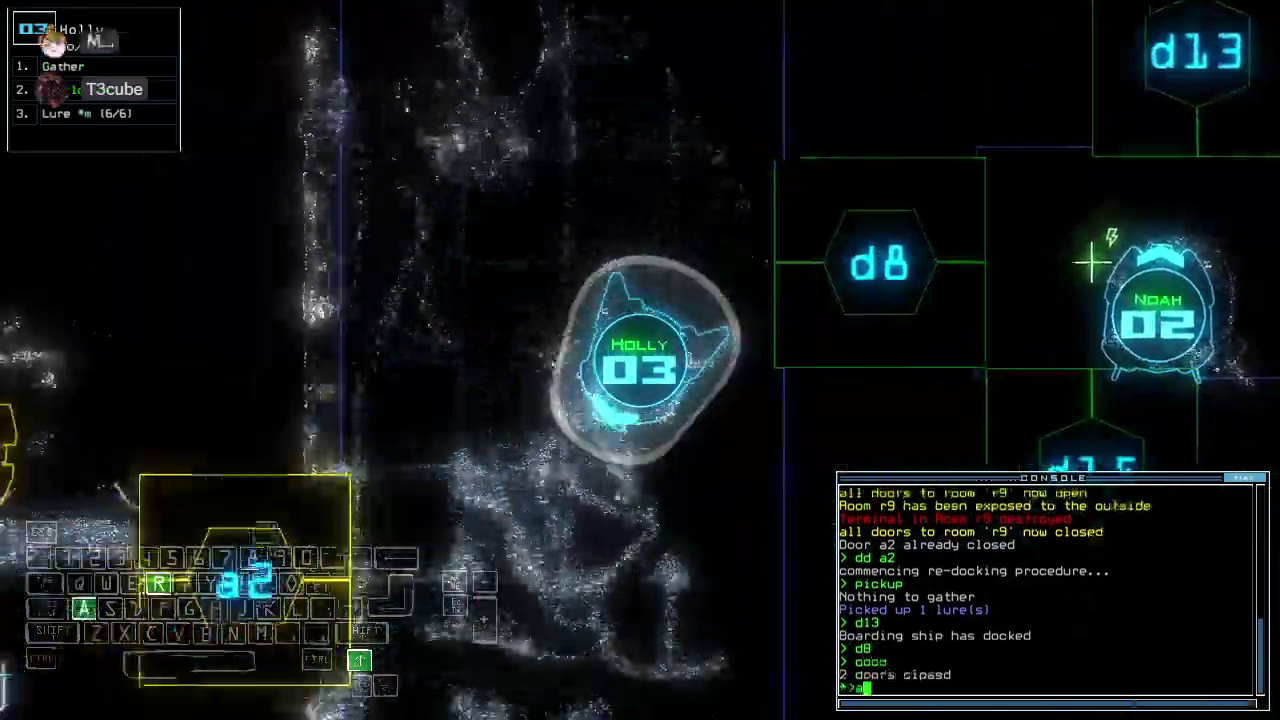
pyautogui.write('rr')
pyautogui.press('Return')
pyautogui.write('swap 1 ')
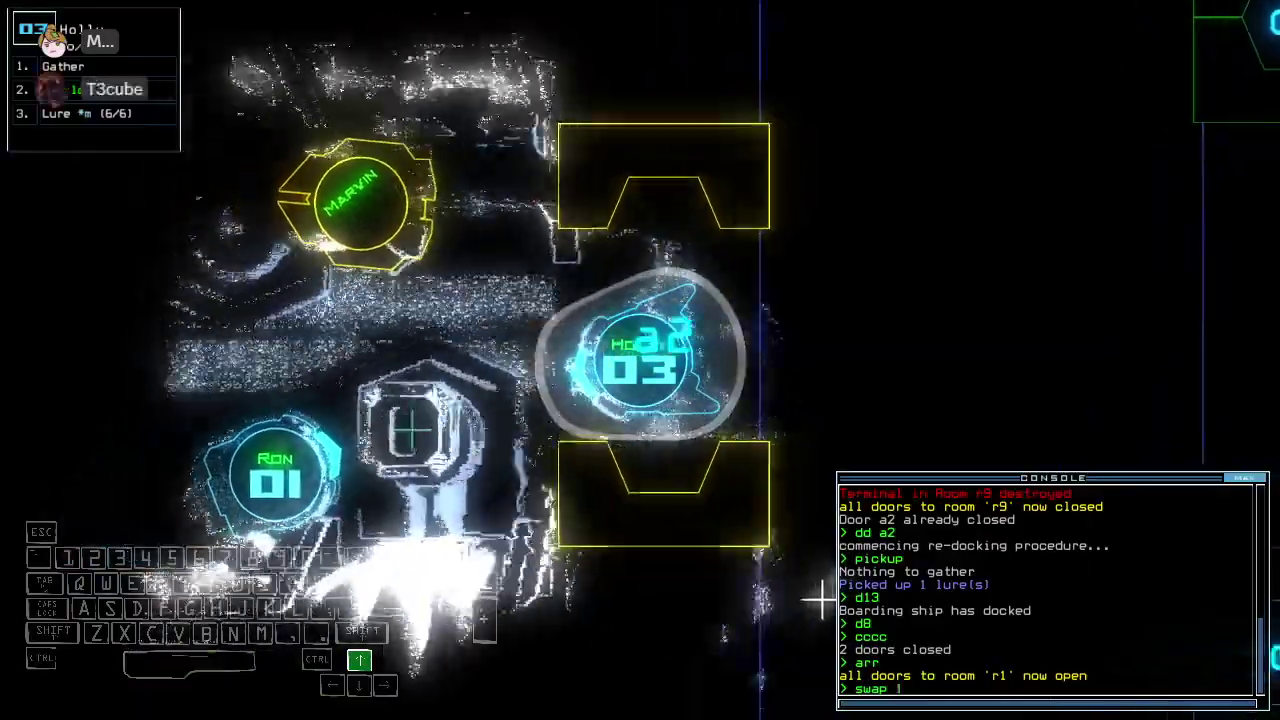
pyautogui.write('1')
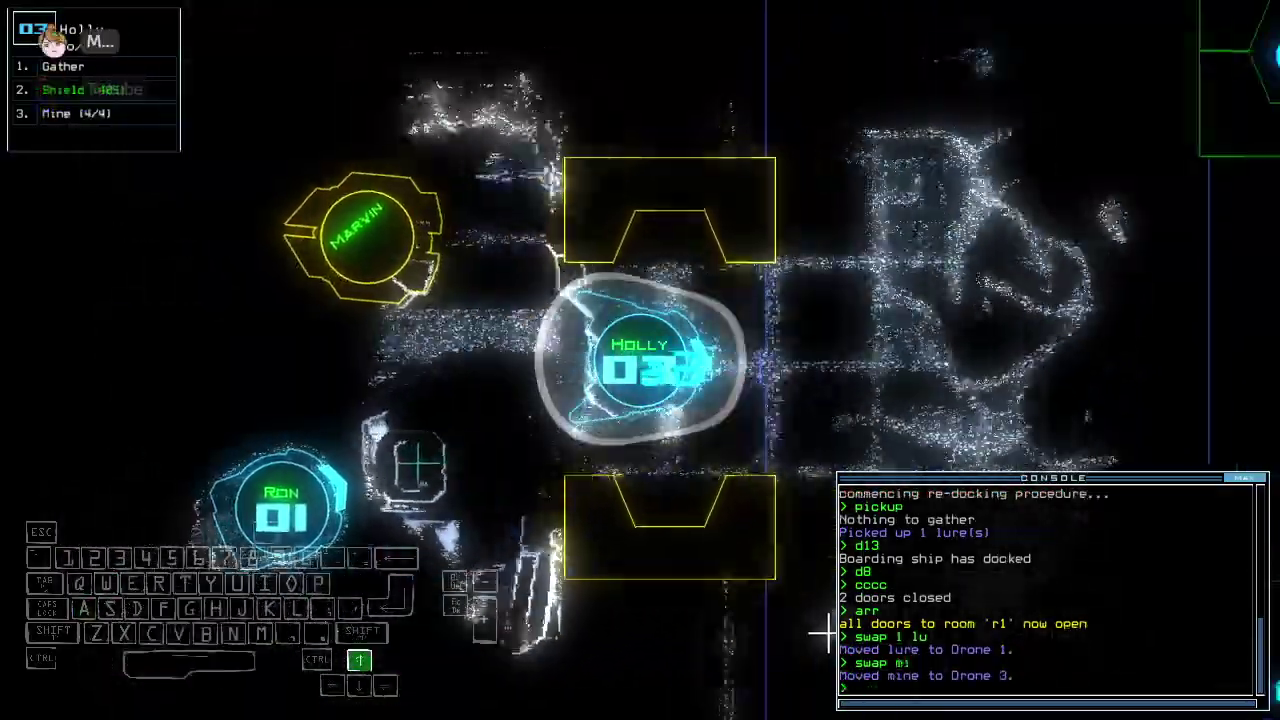
pyautogui.write('d8')
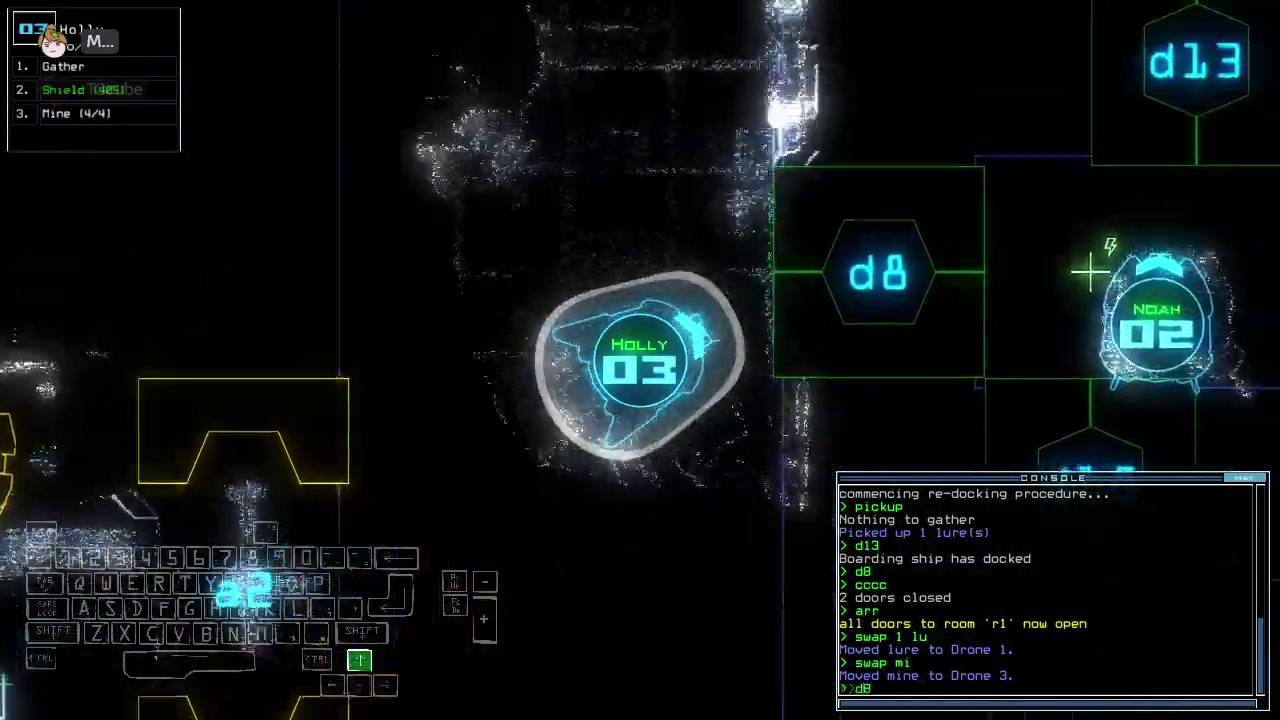
pyautogui.press('Return')
pyautogui.write('d13')
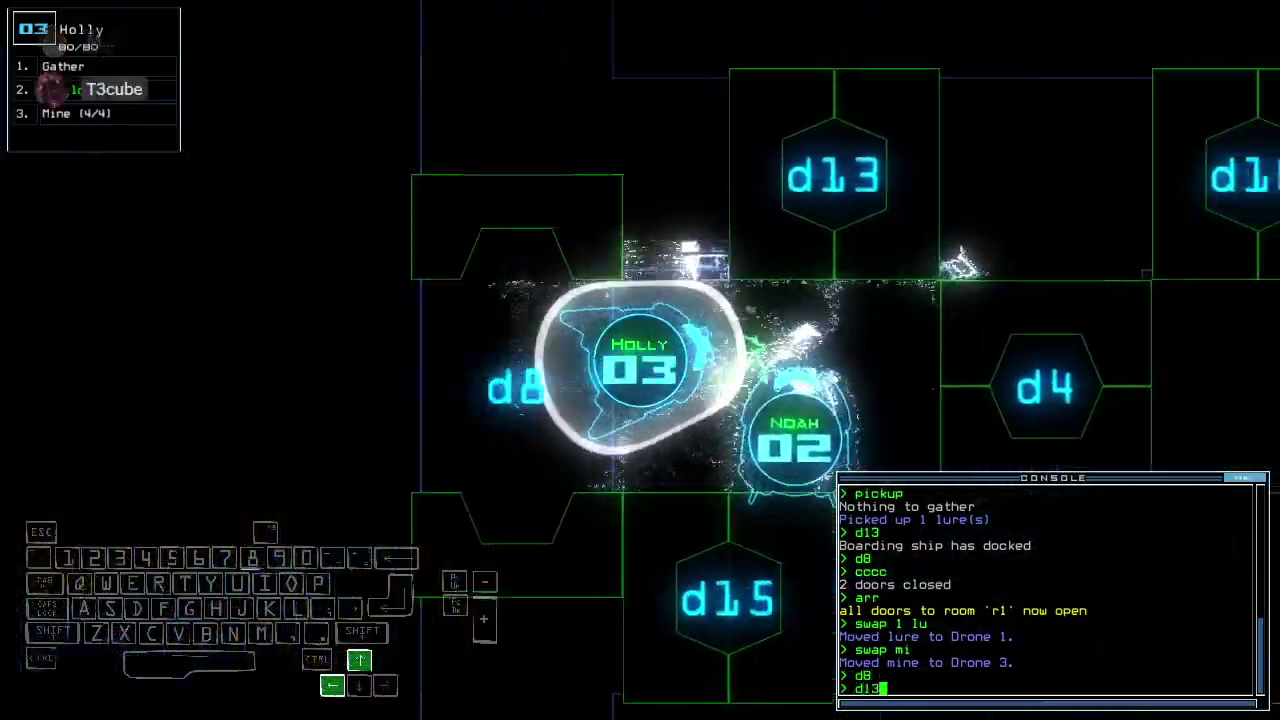
pyautogui.press('Return')
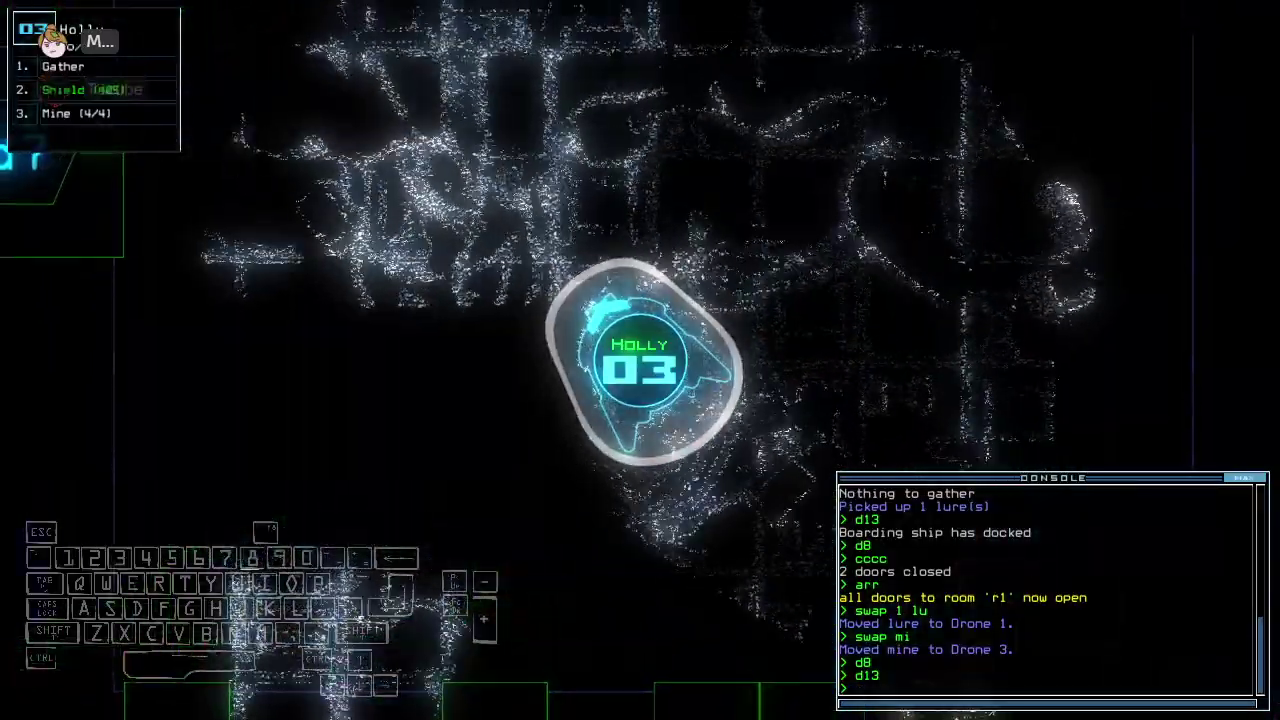
pyautogui.write('ne')
# - Drop Holly's proximity mine, open d10, gather scrap, and reopen room r1
pyautogui.press('Return')
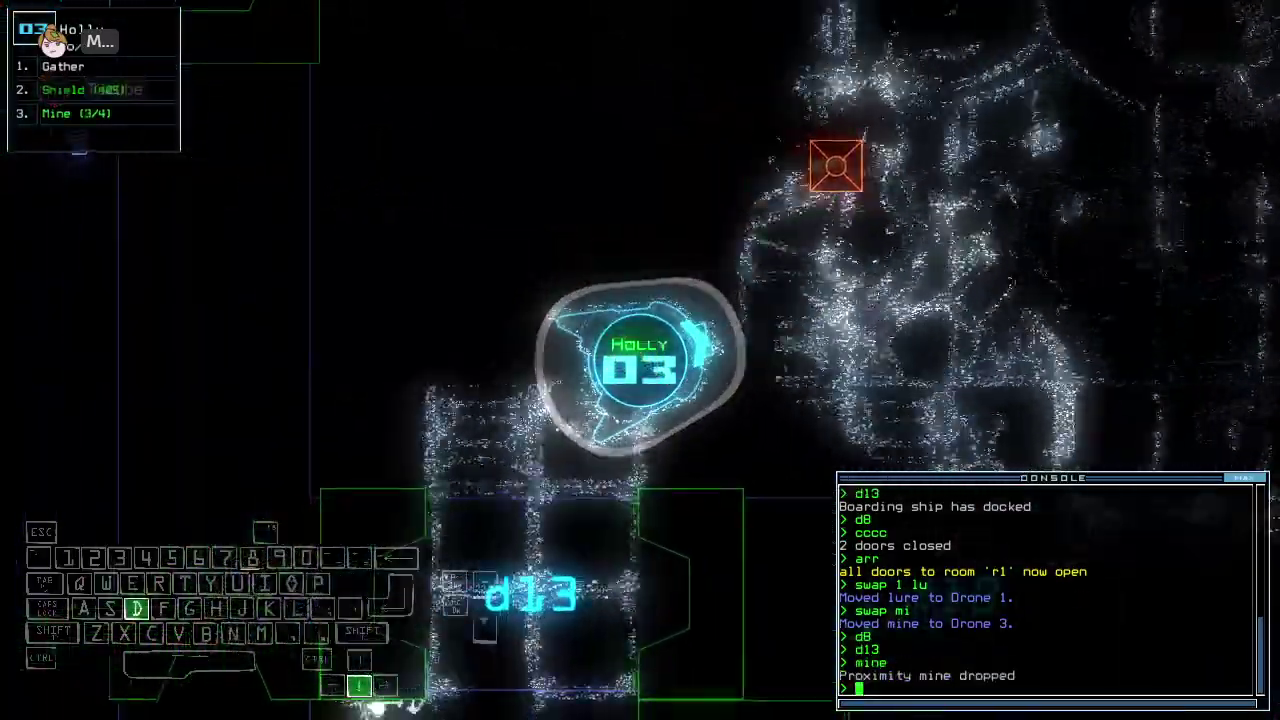
pyautogui.write('d10')
pyautogui.press('Return')
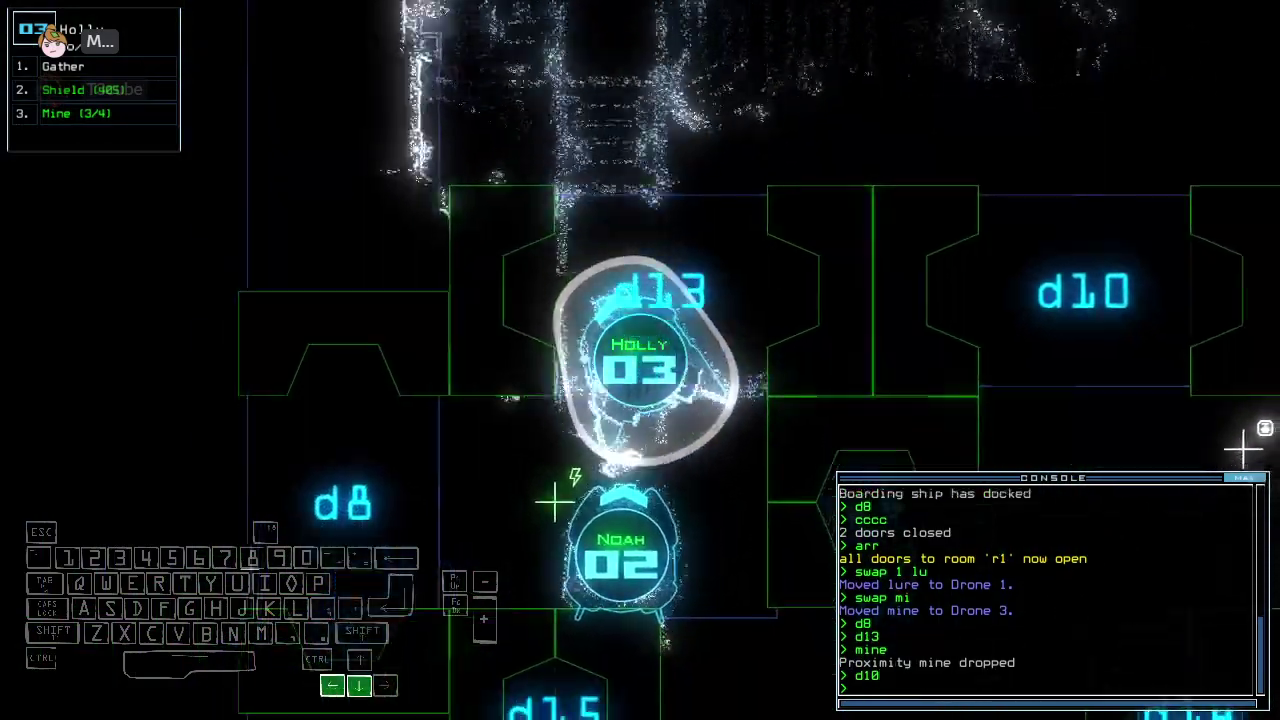
pyautogui.press('Tab')
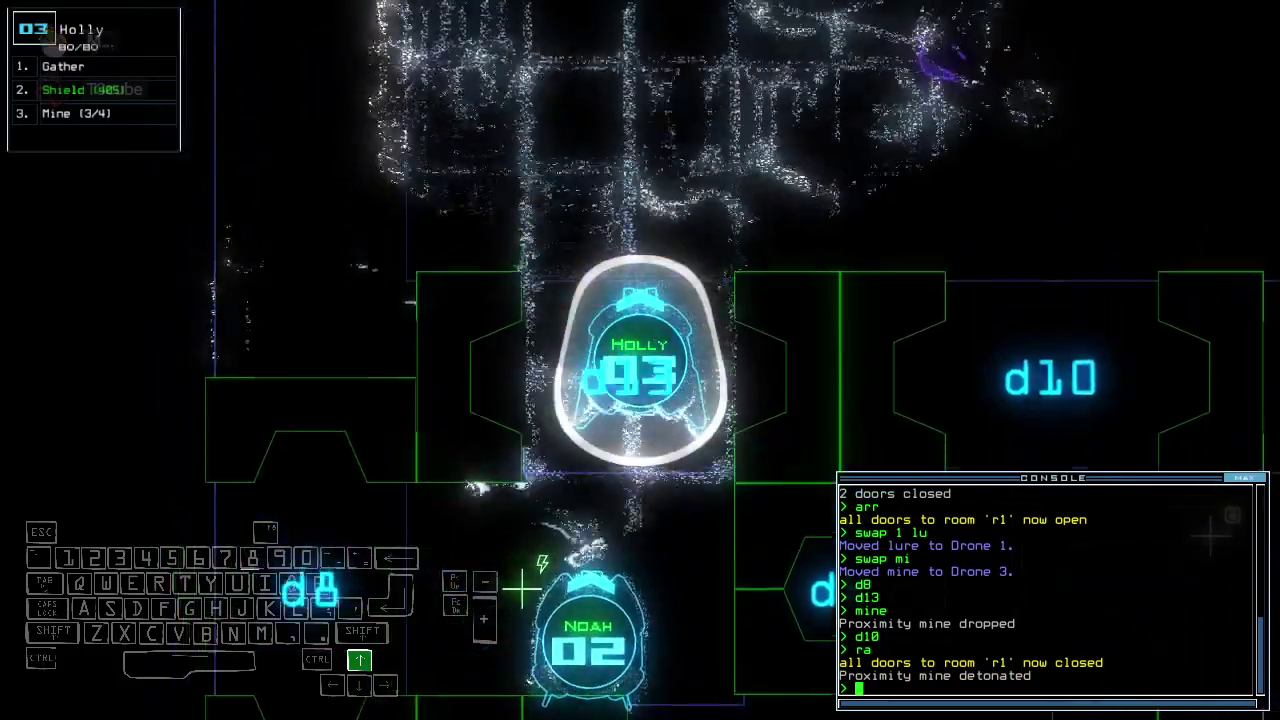
pyautogui.write('g')
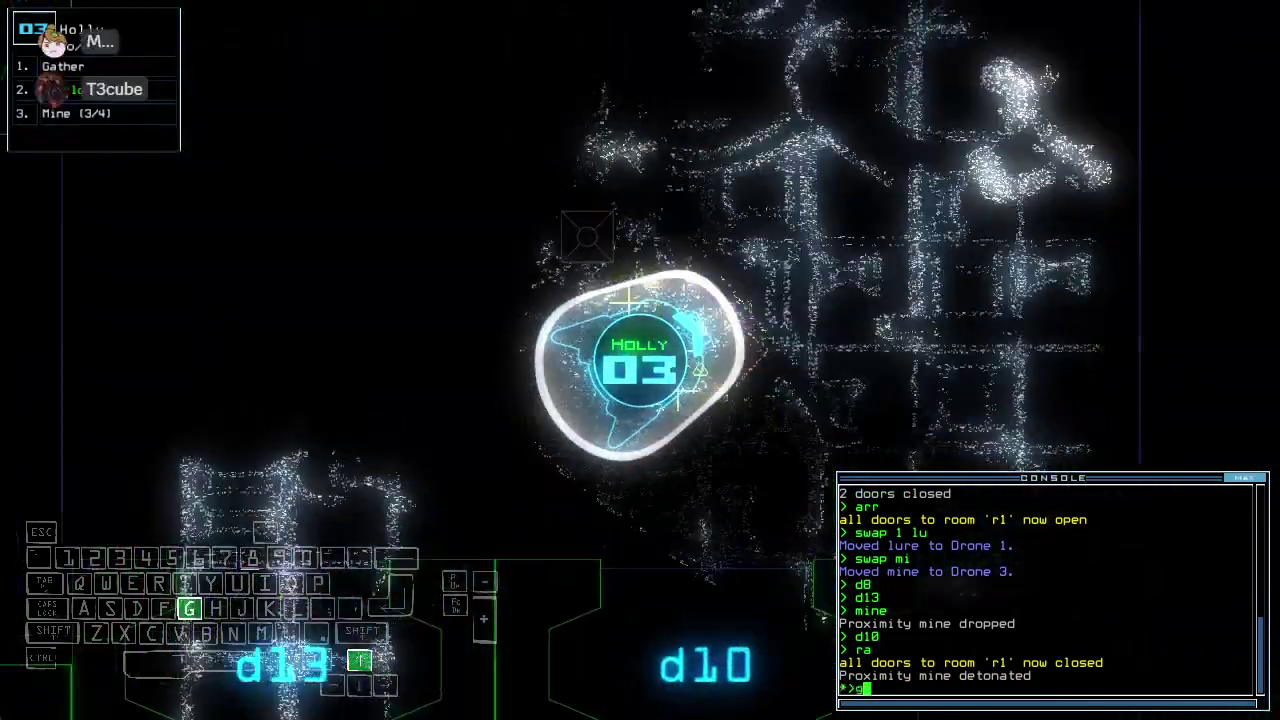
pyautogui.press('Return')
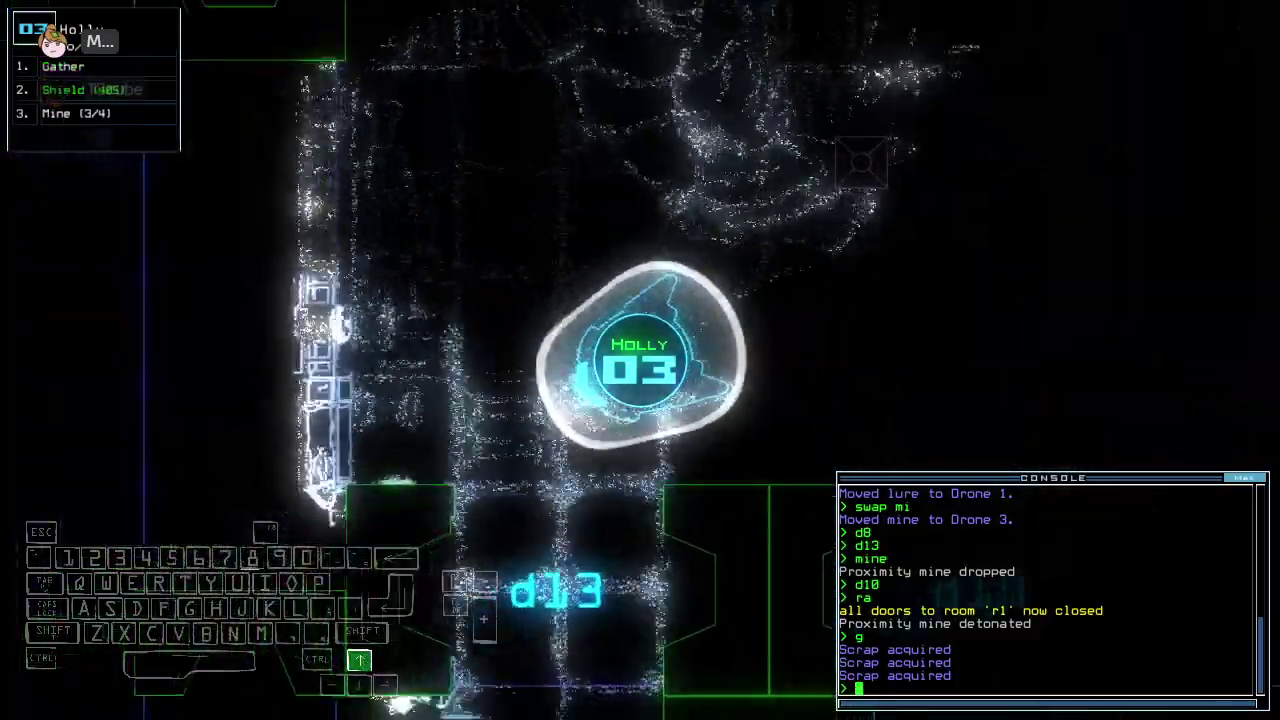
pyautogui.write('arr')
pyautogui.press('Return')
pyautogui.write('back 2')
# - Send Noah back to the shuttle and close all doors to room r1
pyautogui.press('Return')
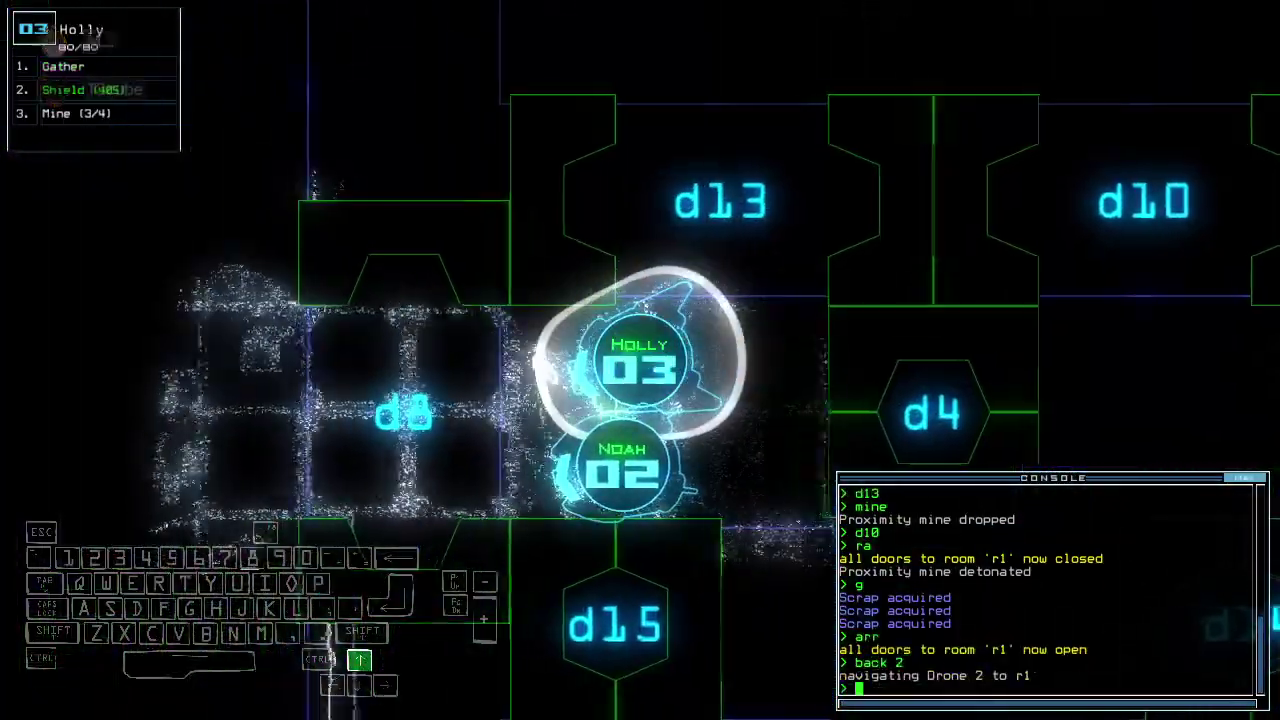
pyautogui.press('Up')
pyautogui.press('Right')
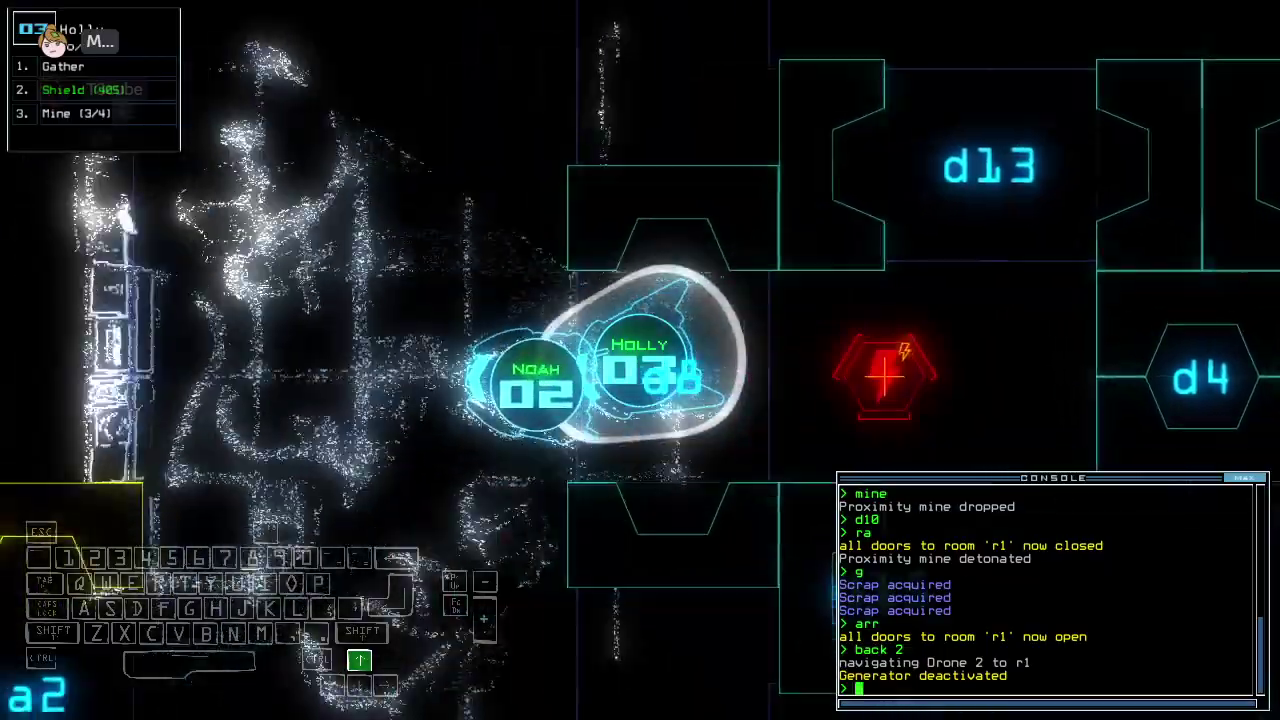
pyautogui.press('Up')
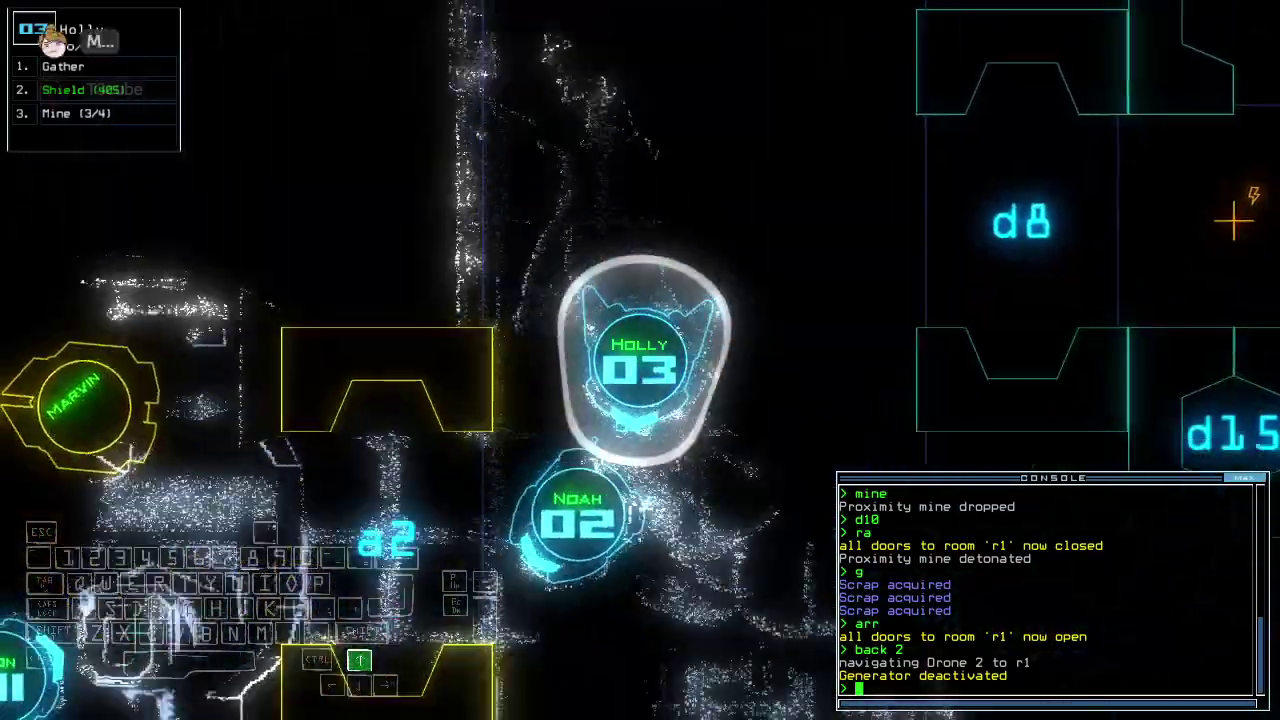
pyautogui.write('ra')
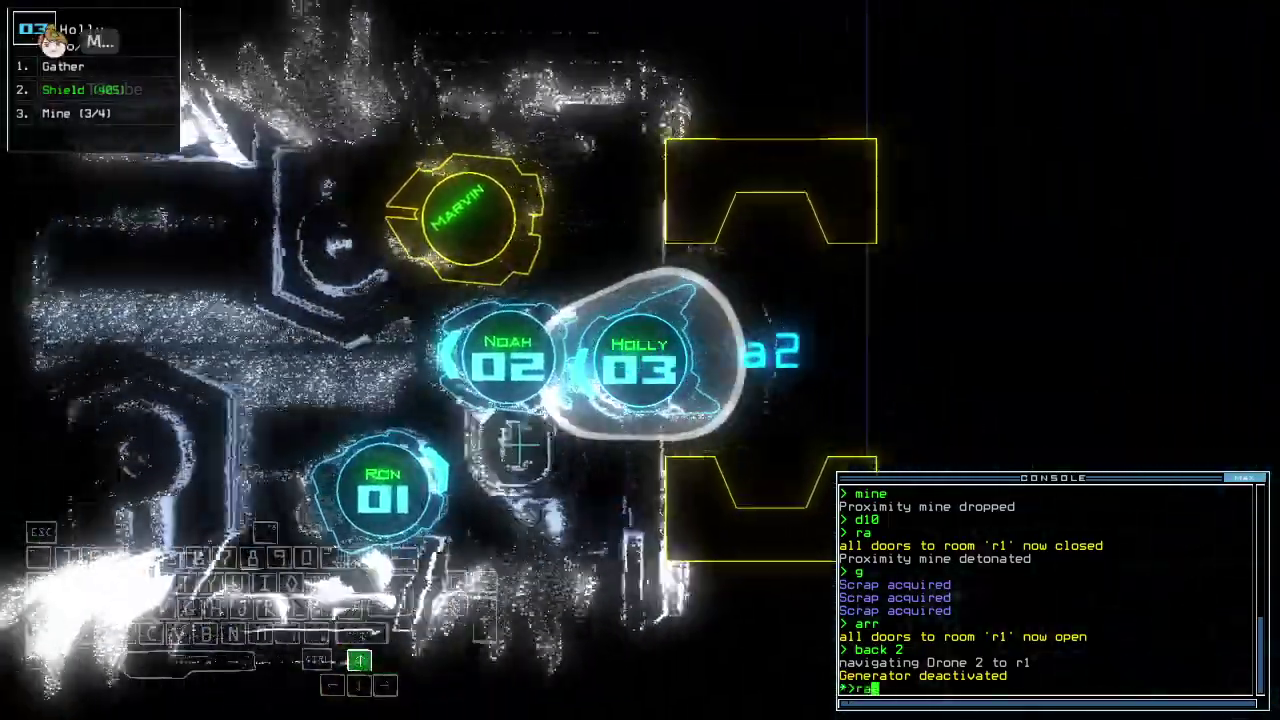
pyautogui.press('Return')
# - Pause and resume, then leave the derelict and accept the 870 score summary
pyautogui.press('Escape')
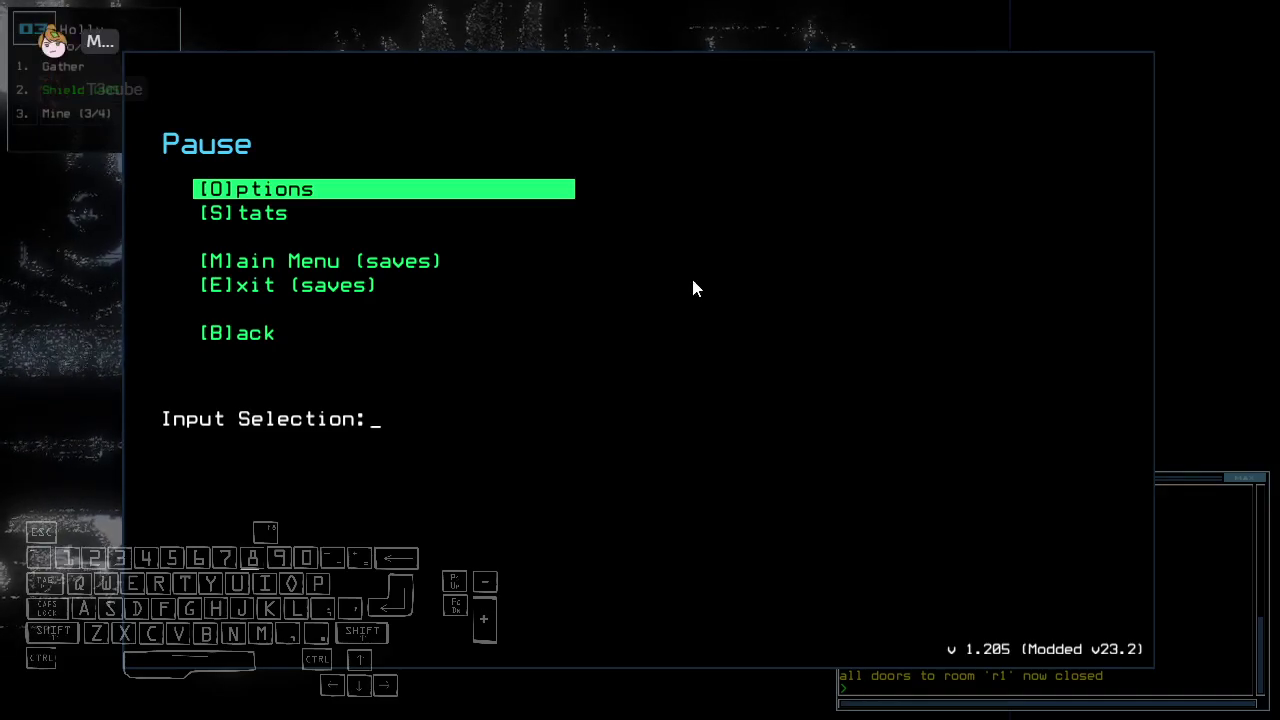
pyautogui.press('Escape')
pyautogui.write('out')
pyautogui.press('Return')
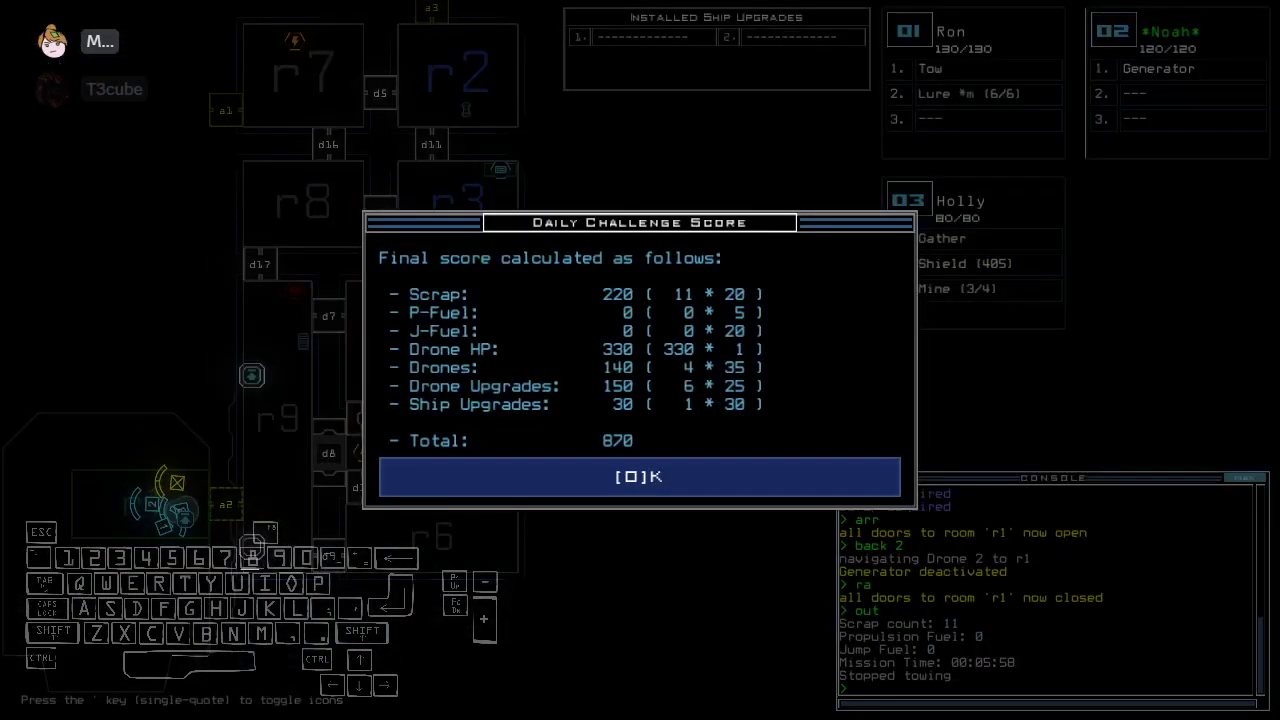
pyautogui.press('o')
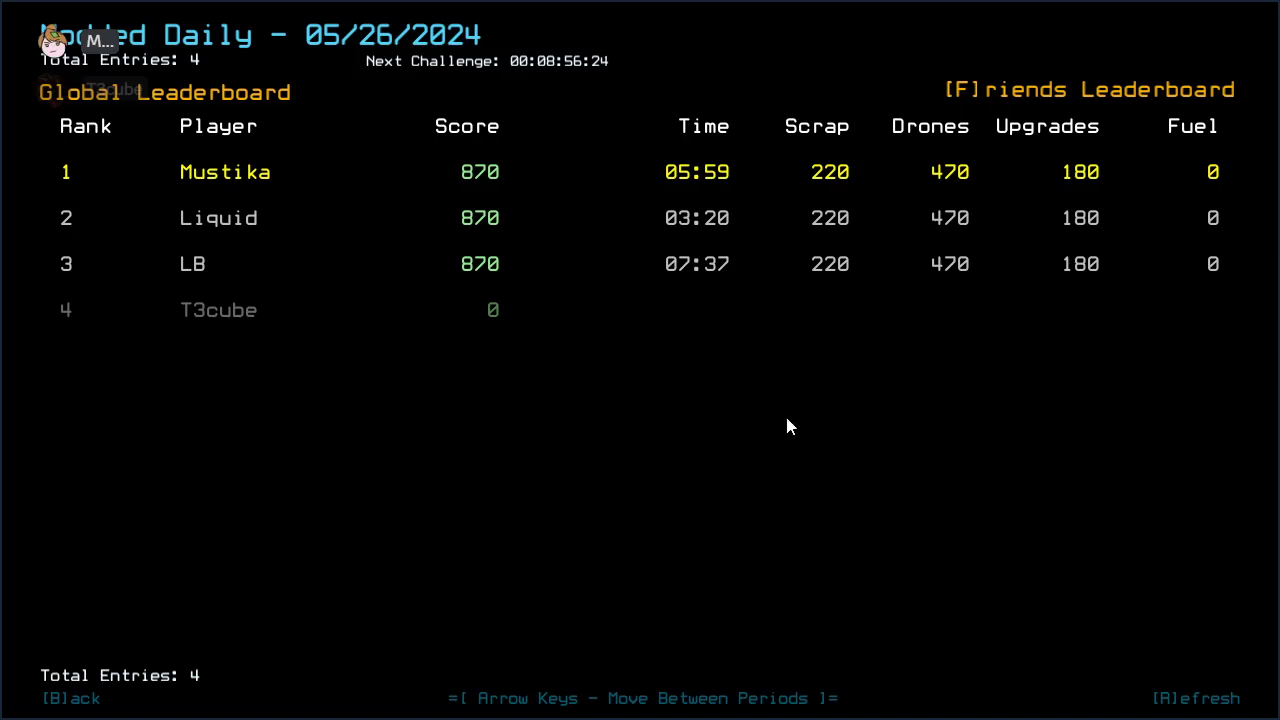
# - Refresh the leaderboard to show this run at rank 2 with 08:33
pyautogui.press('r')
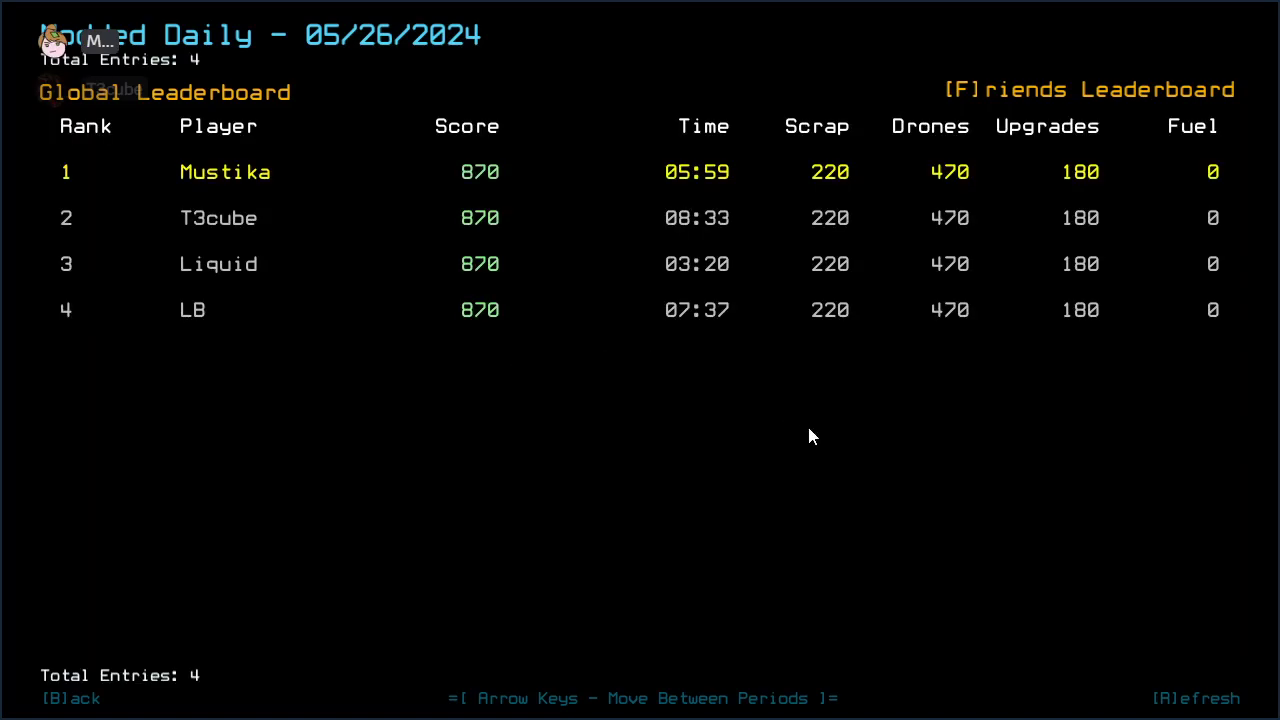